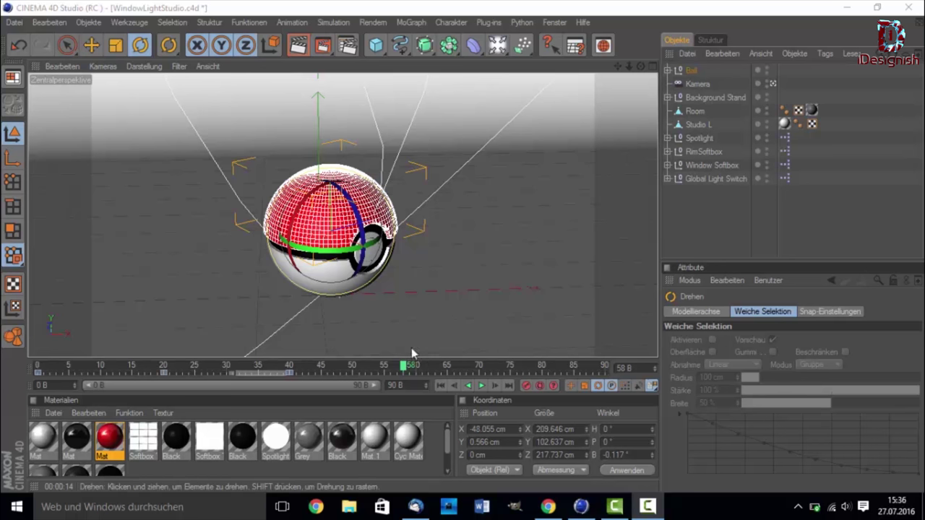
Play and scrub the Pokéball shell-opening animation, then select all objects and open the Datei menu.
left_click_drag(51, 371, 34, 368)
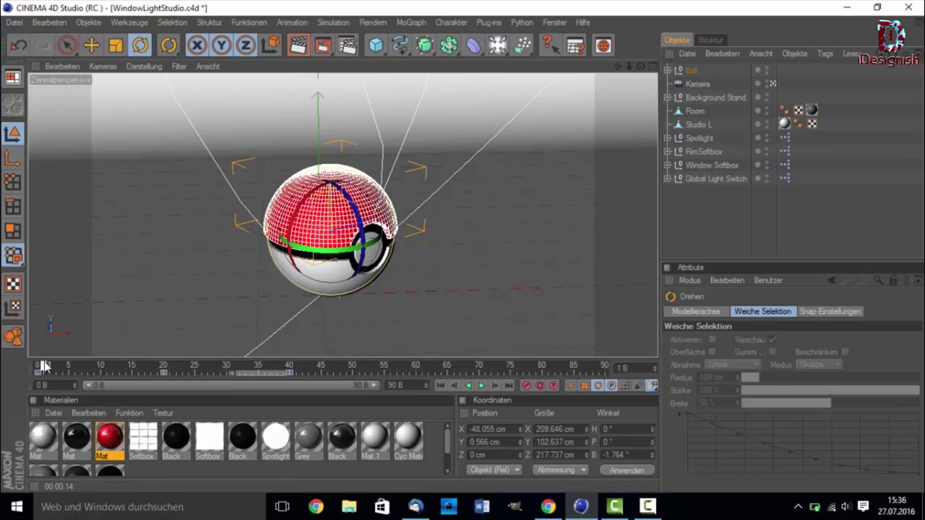
left_click(482, 389)
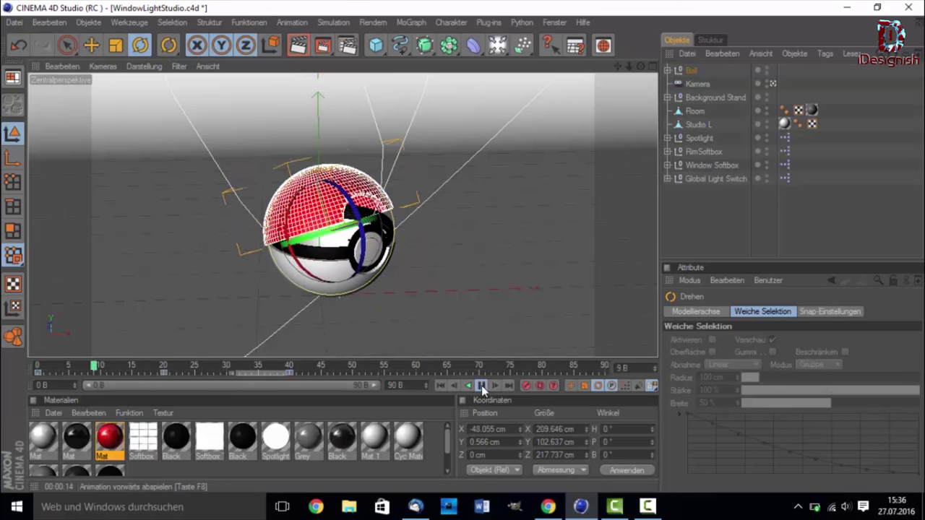
left_click(482, 389)
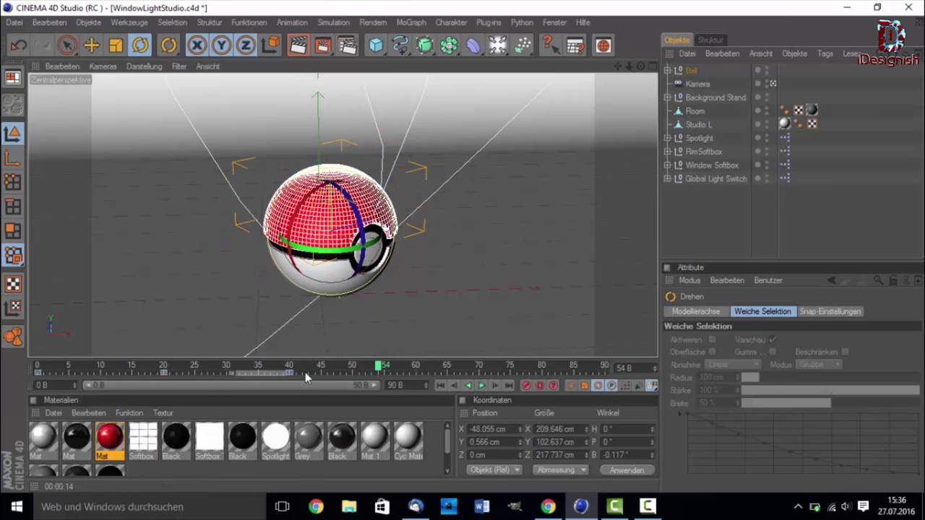
mouse_move(268, 368)
left_mouse_down()
mouse_move(160, 376)
mouse_move(59, 349)
mouse_move(157, 341)
mouse_move(172, 371)
mouse_move(319, 394)
left_mouse_up()
mouse_move(400, 394)
left_mouse_down()
mouse_move(448, 393)
mouse_move(175, 381)
left_mouse_up()
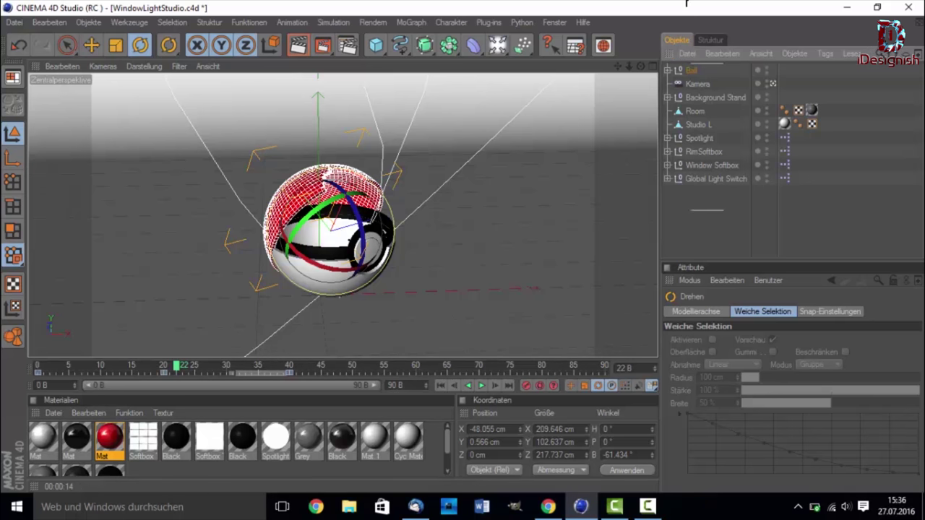
left_click_drag(724, 211, 687, 64)
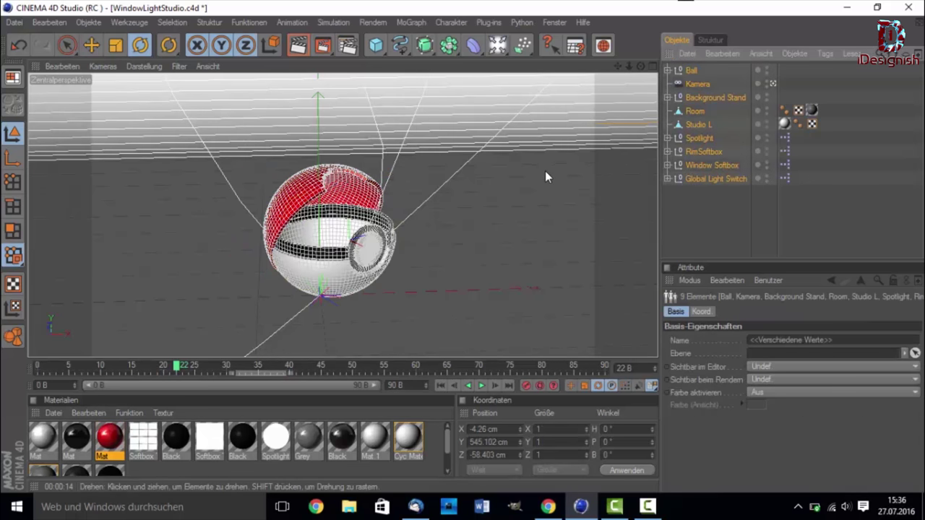
left_click(14, 22)
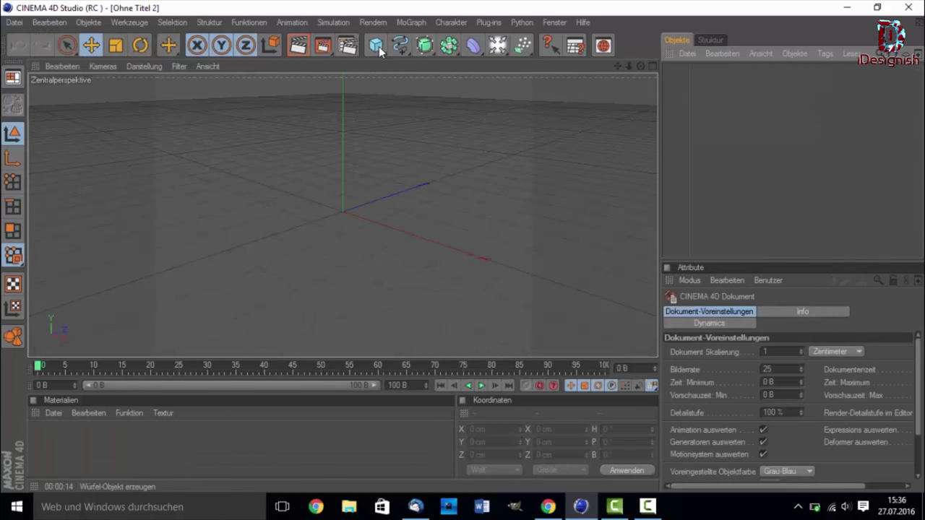
Add a sphere with 100 segments and set its type to Halbkugel.
left_click(379, 46)
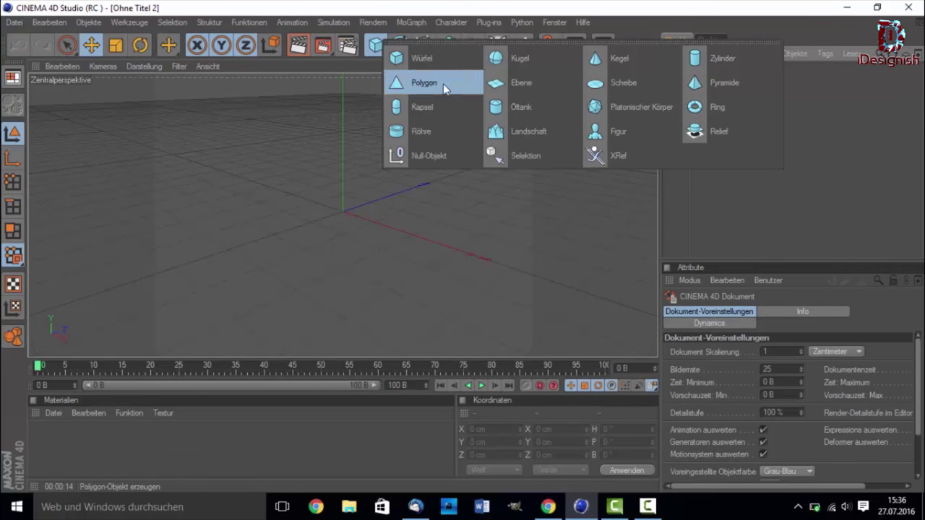
left_click(528, 64)
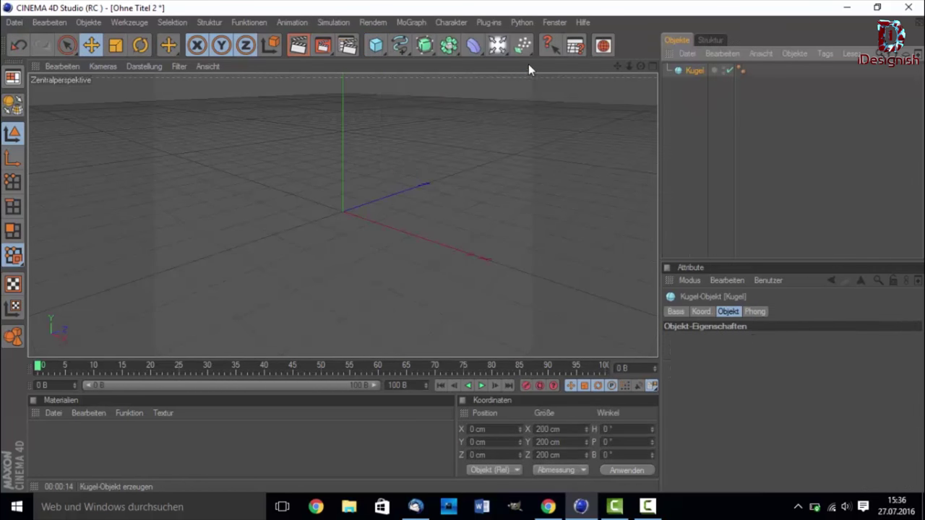
left_click(731, 353)
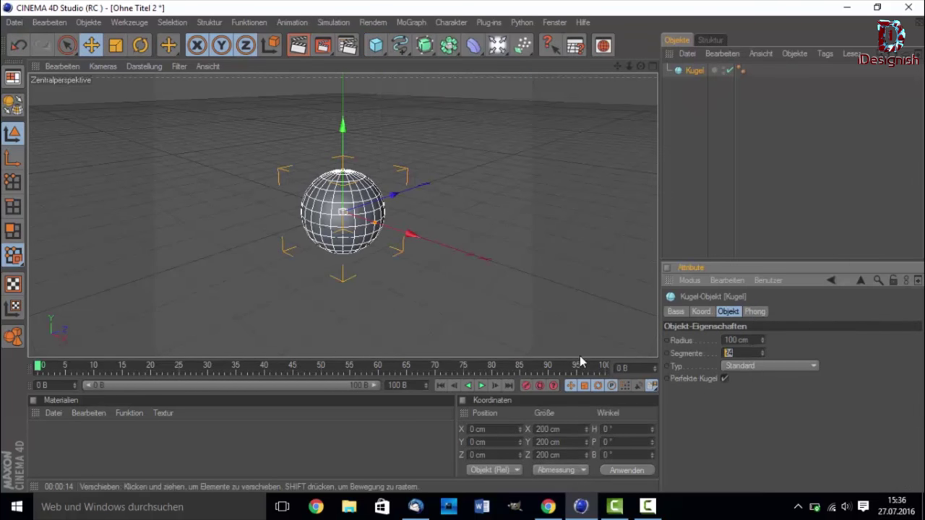
type("100")
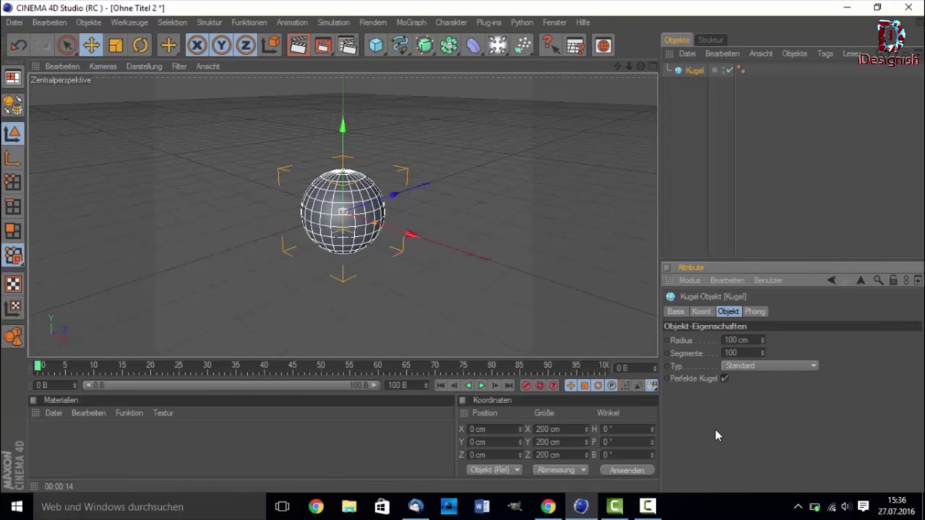
key("Return")
left_click(760, 366)
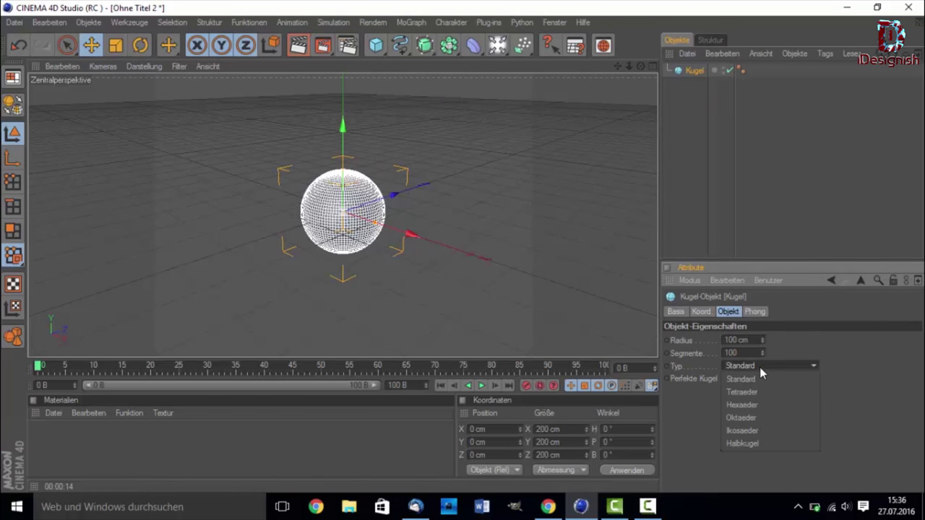
left_click(748, 444)
Frame the hemisphere in view and try 50 segments before restoring 100.
scroll(351, 231, "up", 3)
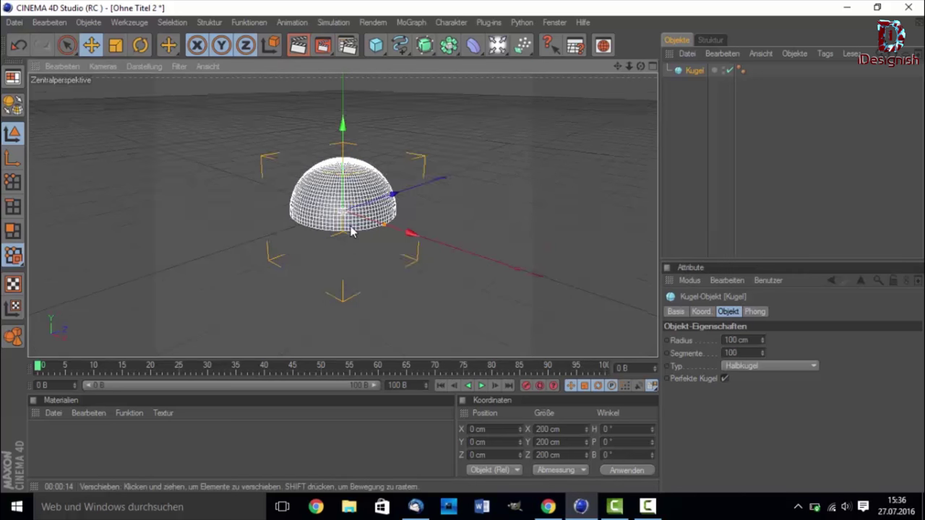
scroll(351, 231, "up", 2)
scroll(350, 230, "up", 2)
scroll(346, 230, "up", 3)
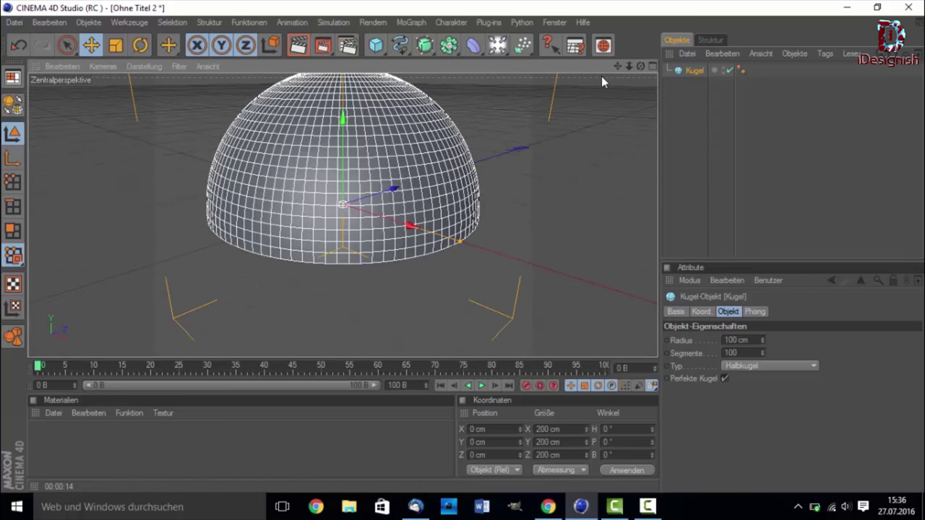
left_click_drag(615, 67, 577, 95)
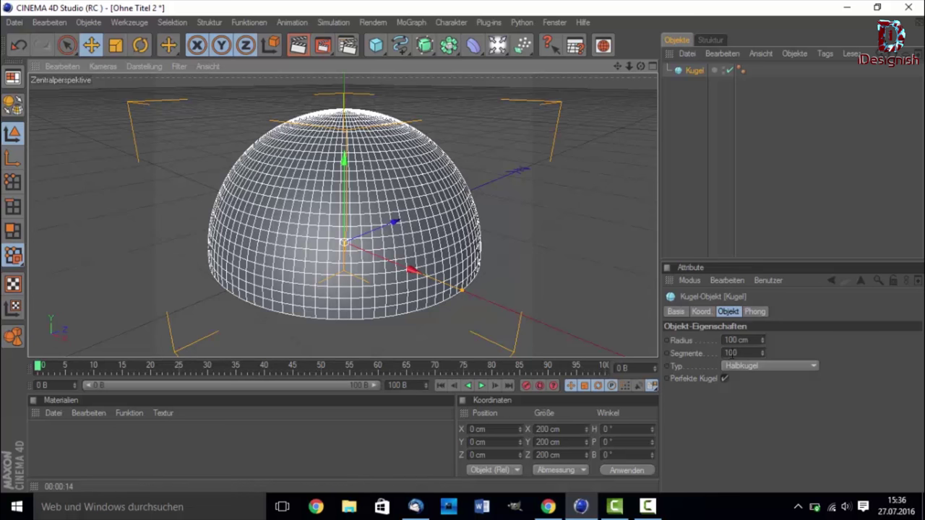
left_click(737, 353)
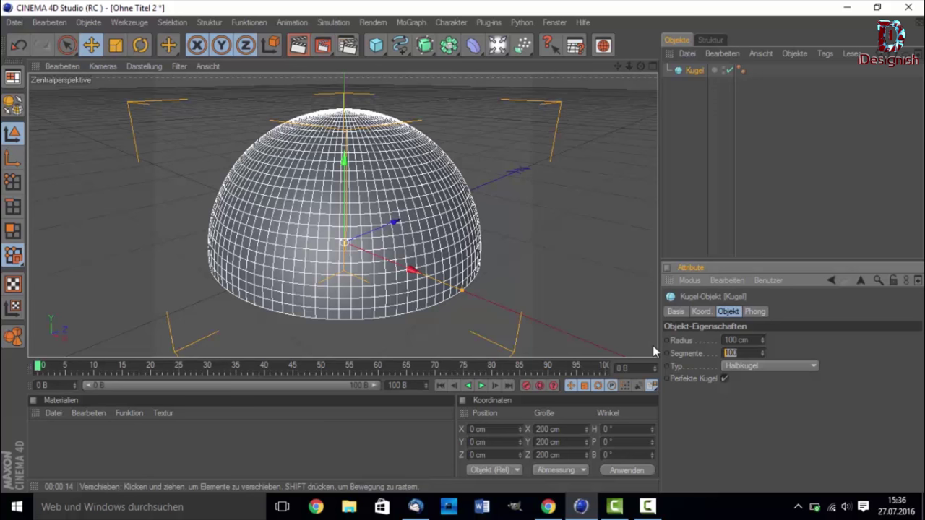
type("50")
key("Return")
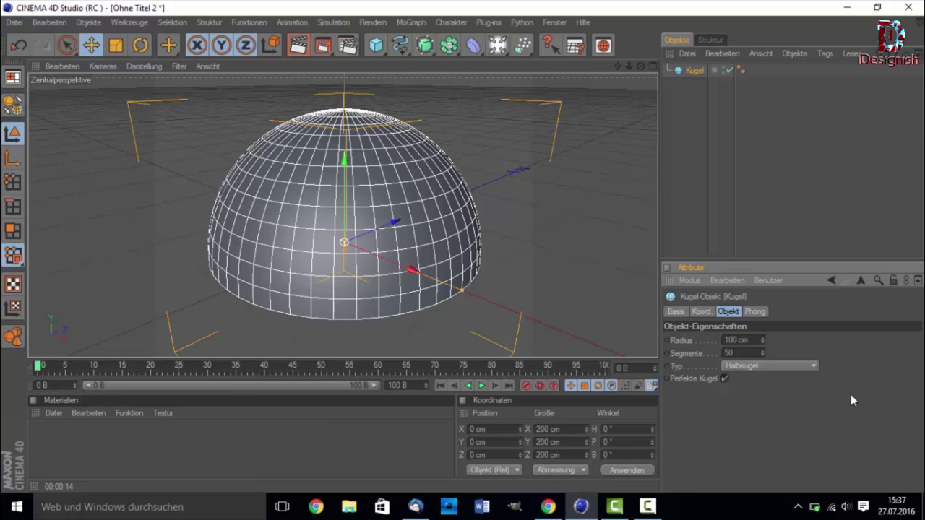
double_click(730, 353)
type("100")
key("Return")
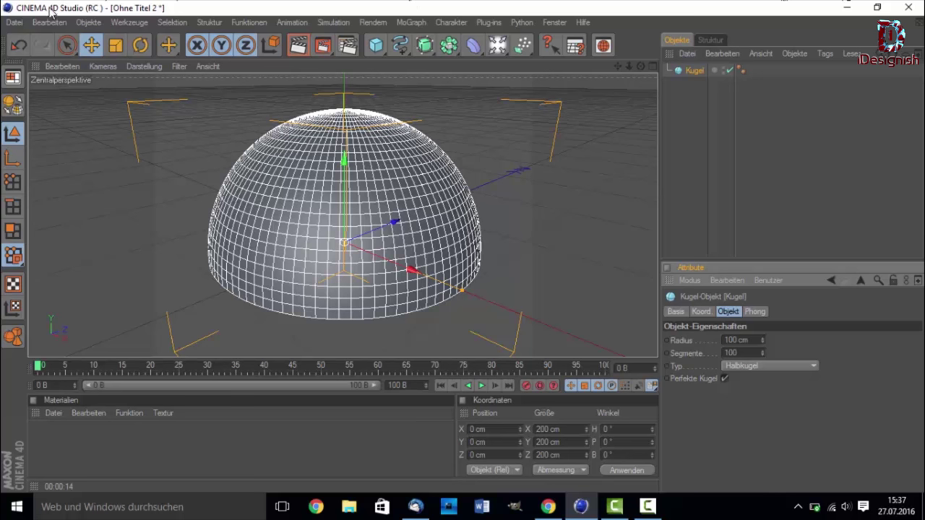
Make the hemisphere editable and loop-select its bottom polygon ring.
key("c")
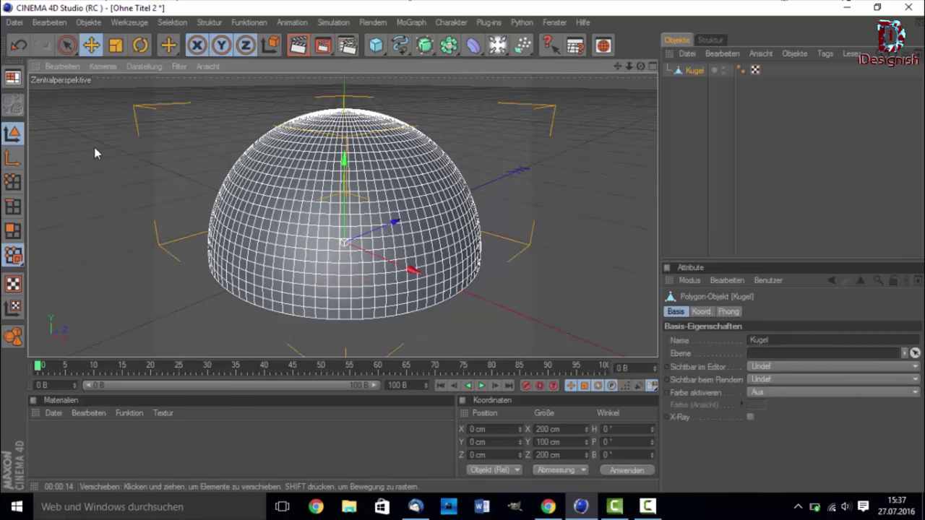
left_click(13, 231)
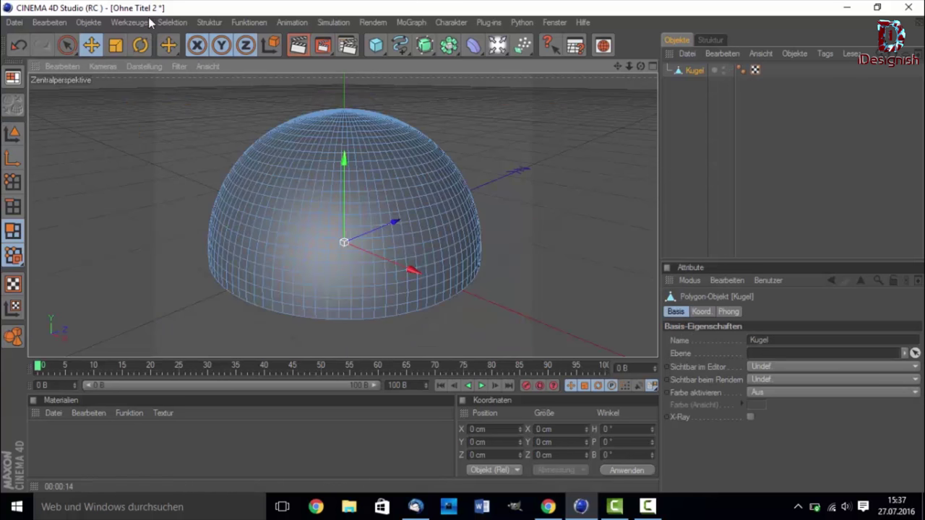
left_click(171, 22)
left_click(213, 109)
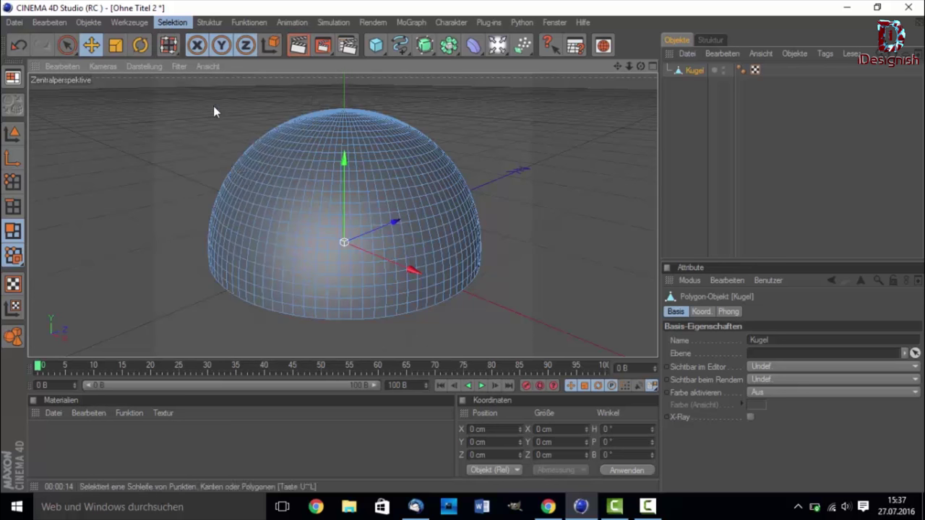
left_click(282, 307)
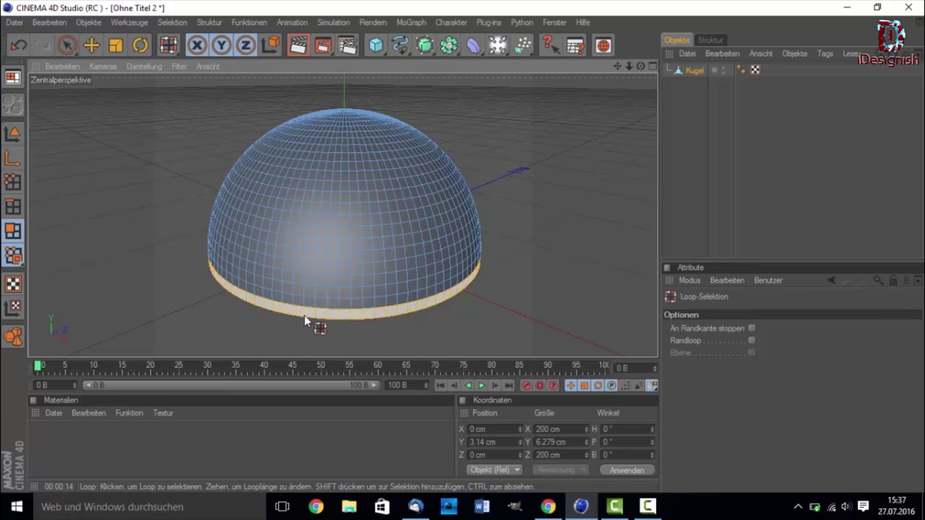
Clear the ring selection, return to model mode and open the primitives palette.
key("ctrl+shift+a")
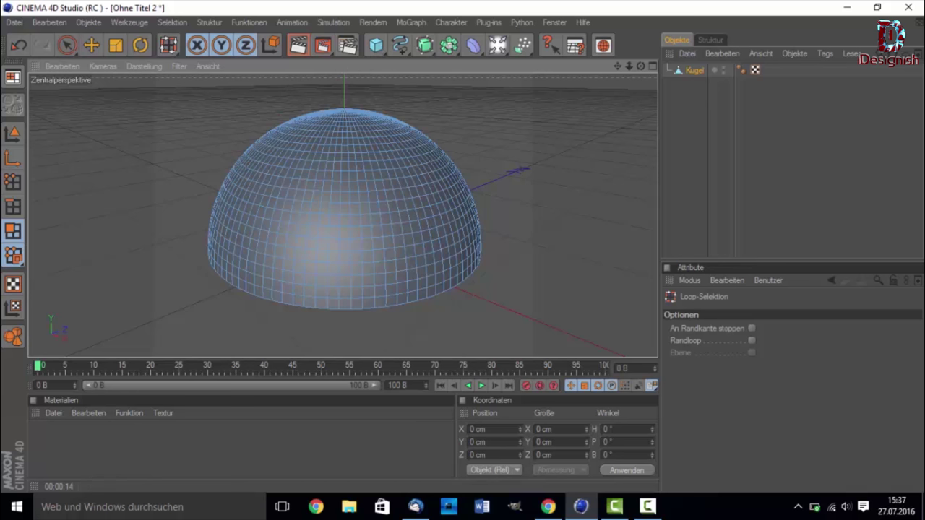
left_click(13, 137)
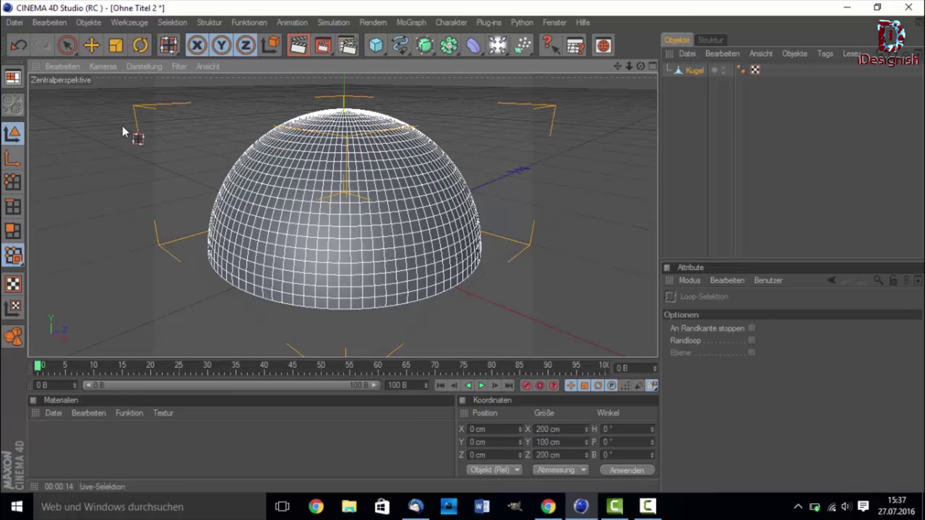
left_click(379, 52)
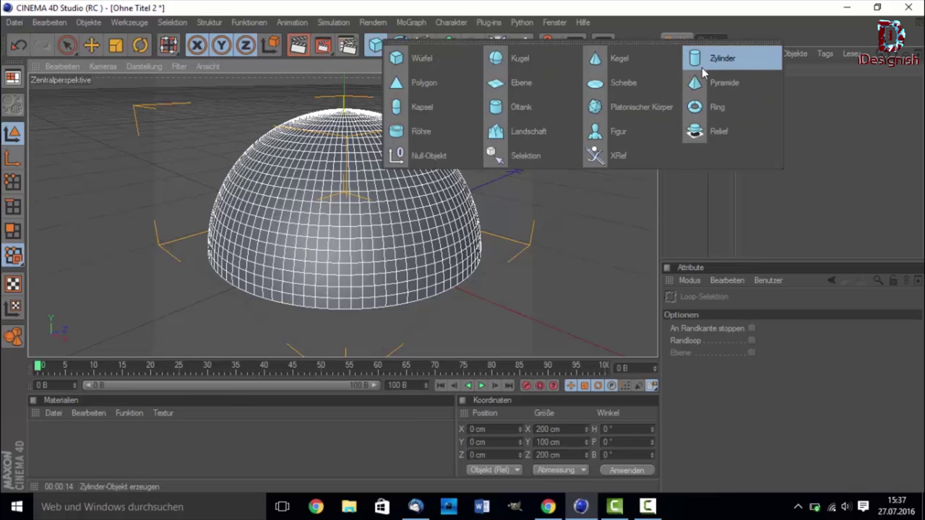
Add a cylinder and rotate it 90° on B onto its side.
left_click(715, 58)
scroll(583, 283, "down", 2)
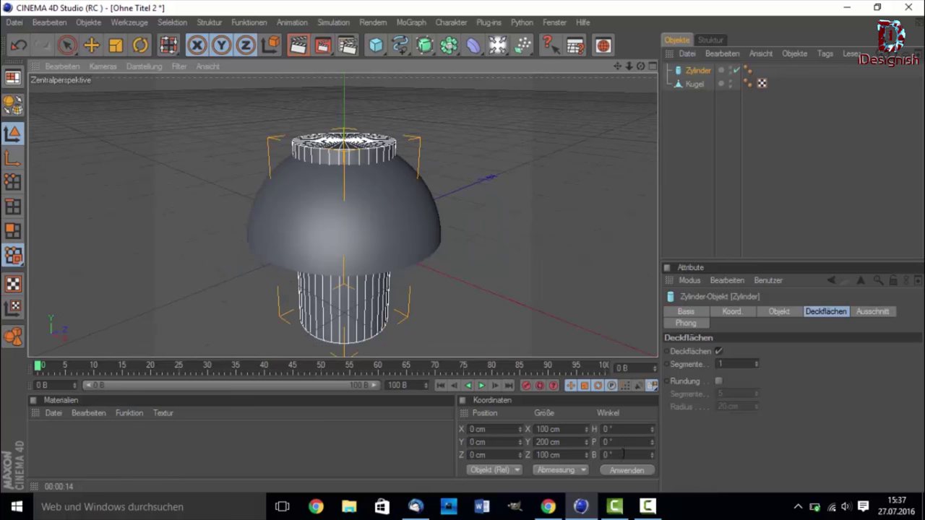
left_click(624, 455)
type("90")
key("Return")
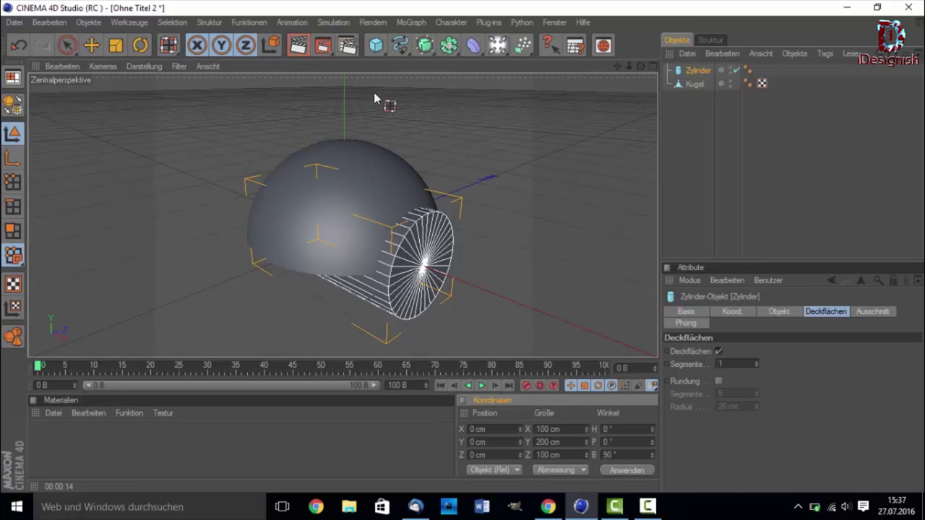
Resize the cylinder's radius with its handle while viewing it from the front.
left_click(66, 45)
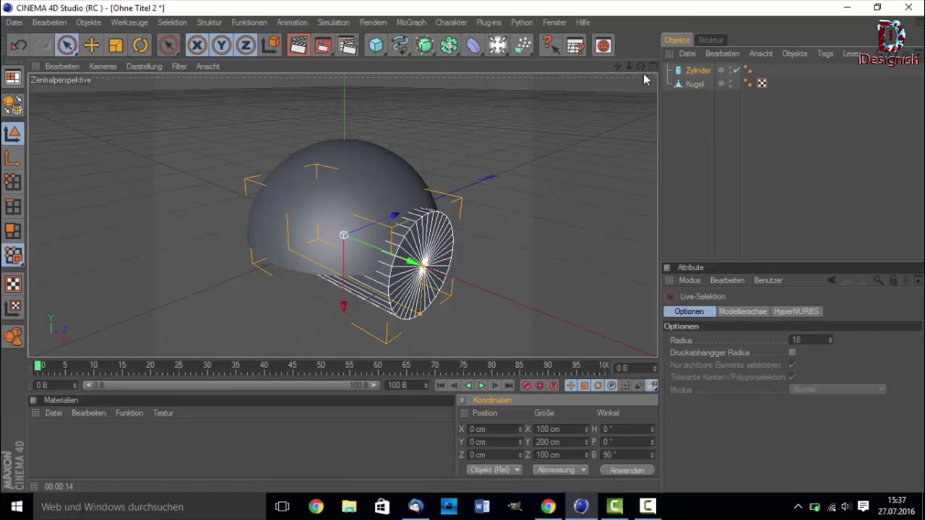
left_click_drag(640, 65, 18, 65)
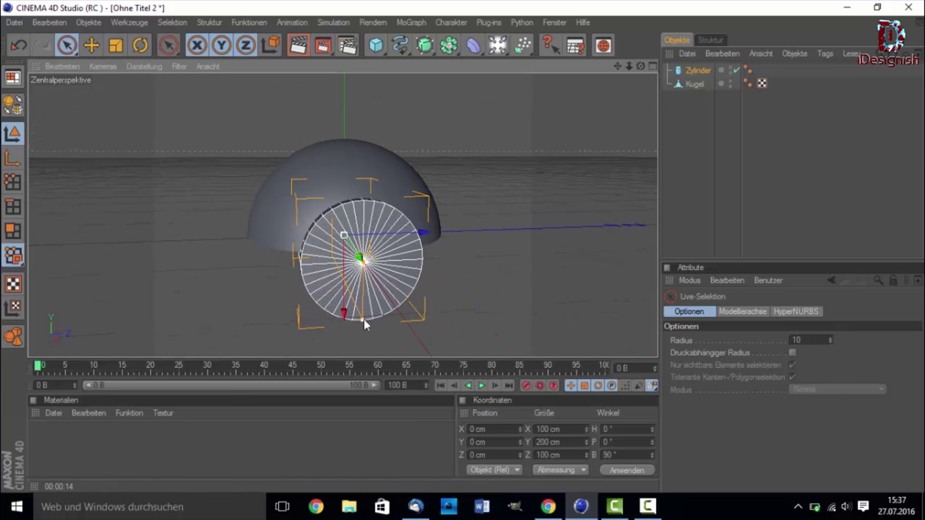
left_click_drag(363, 324, 362, 308)
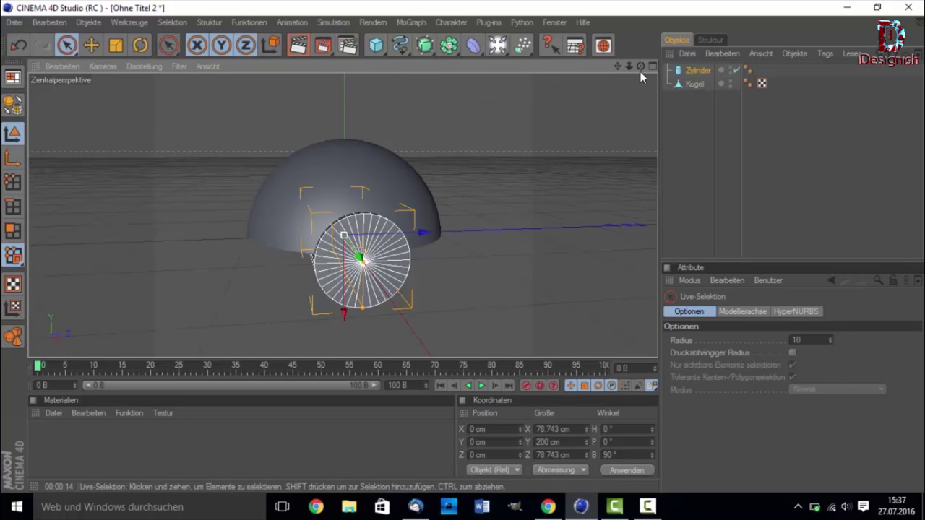
left_click_drag(640, 71, 448, 218)
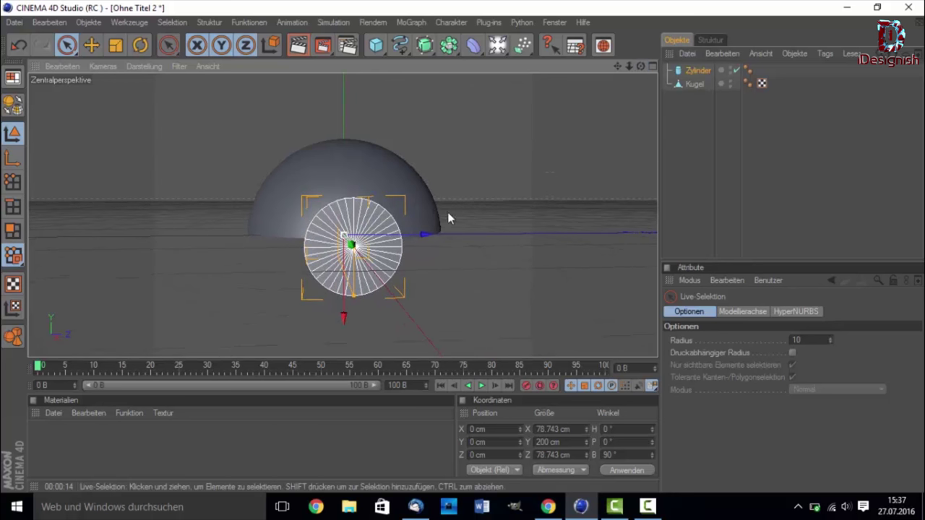
left_click_drag(351, 305, 353, 299)
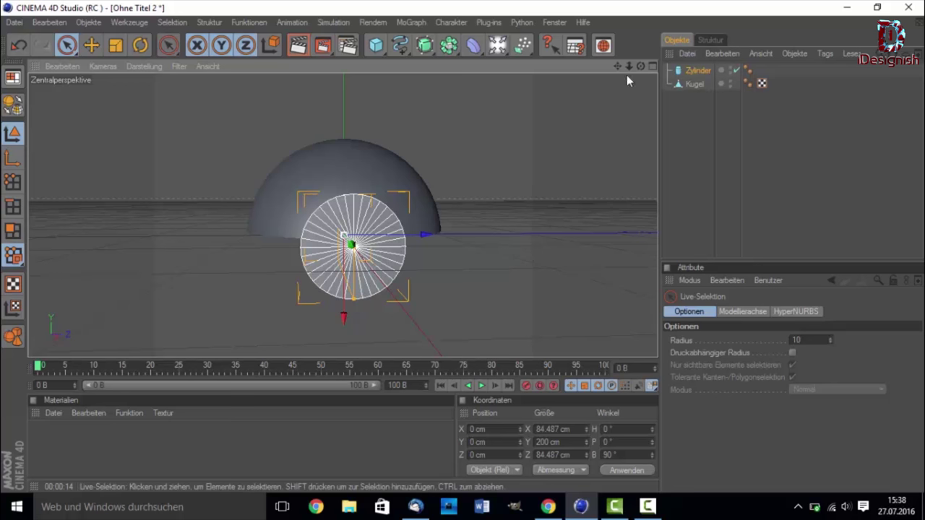
left_click_drag(640, 66, 640, 69)
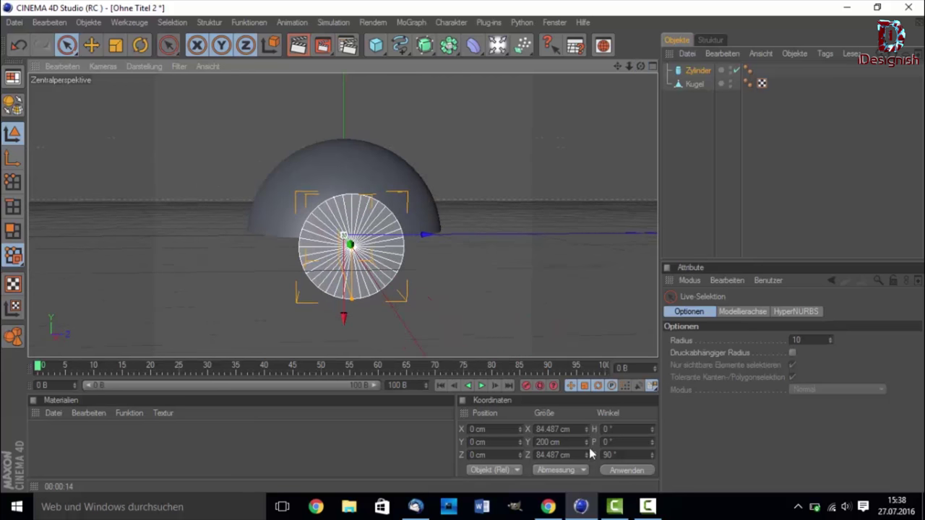
Set the cylinder's Segmente Umfang to 100 in the Objekt tab.
left_click(695, 71)
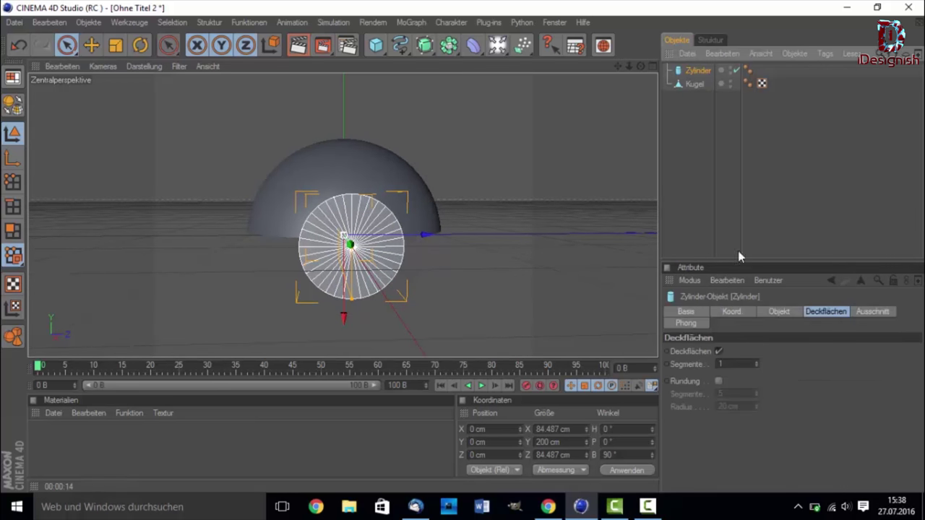
left_click(786, 312)
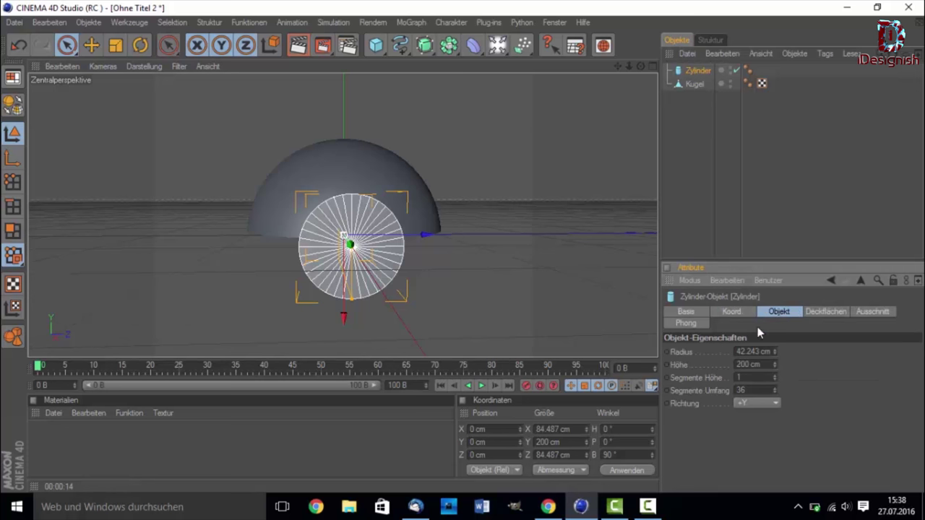
double_click(744, 390)
type("100")
key("Return")
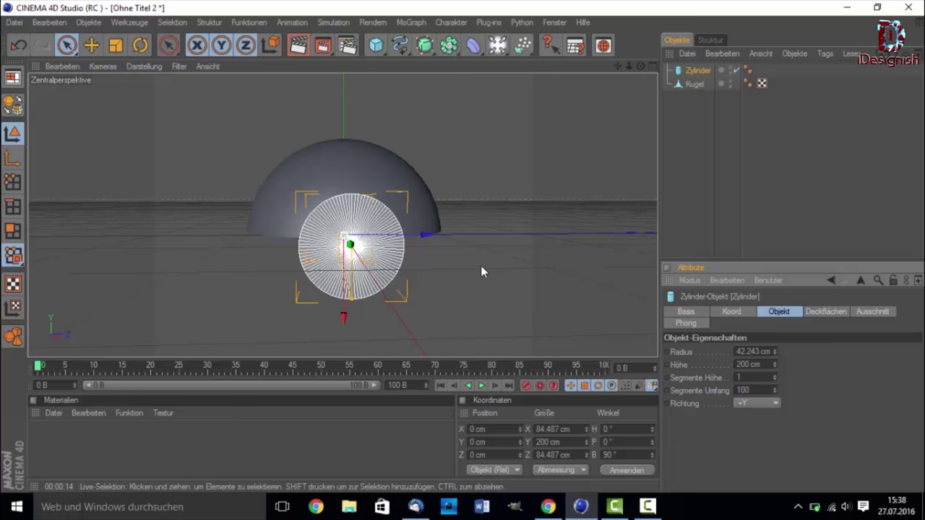
Shorten the cylinder to about 111.6 cm with its height handle.
left_click_drag(640, 66, 472, 112)
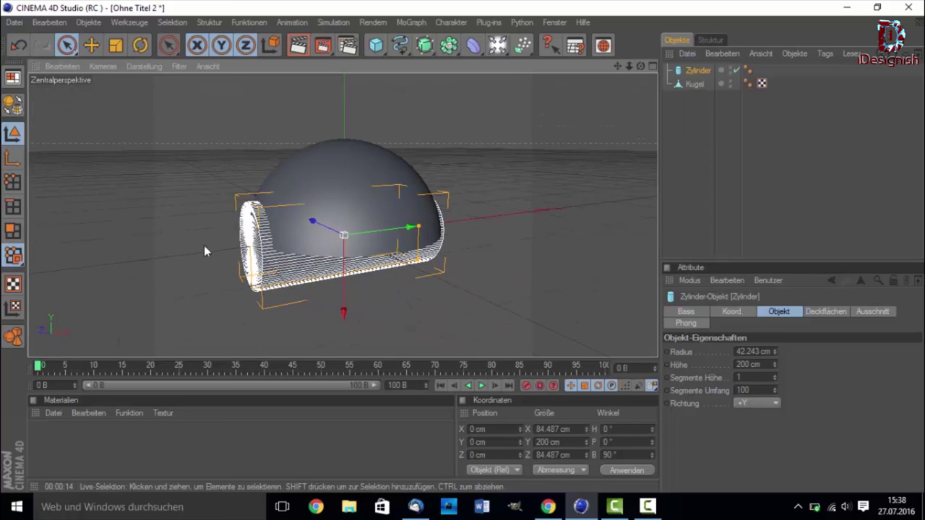
mouse_move(420, 231)
left_mouse_down()
mouse_move(374, 236)
mouse_move(473, 219)
mouse_move(142, 258)
mouse_move(423, 223)
mouse_move(268, 227)
mouse_move(496, 209)
mouse_move(472, 219)
left_mouse_up()
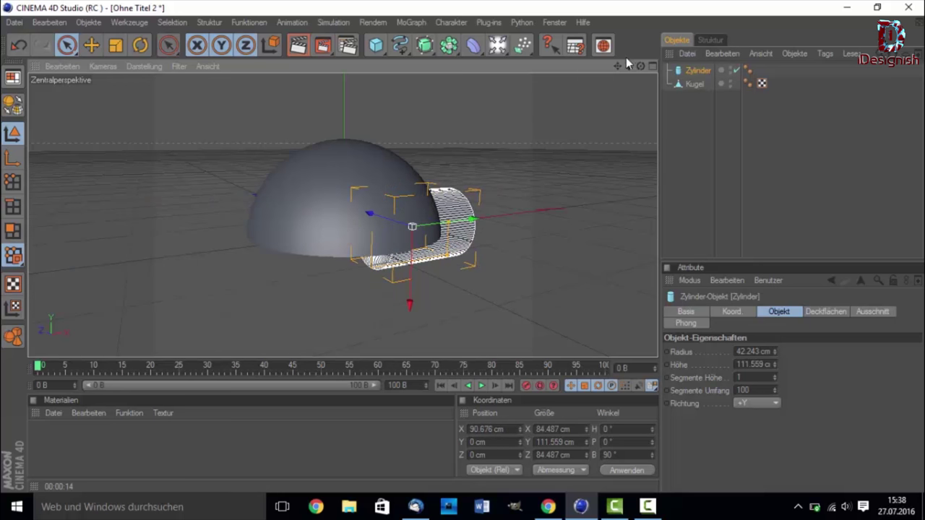
left_click_drag(640, 67, 498, 122)
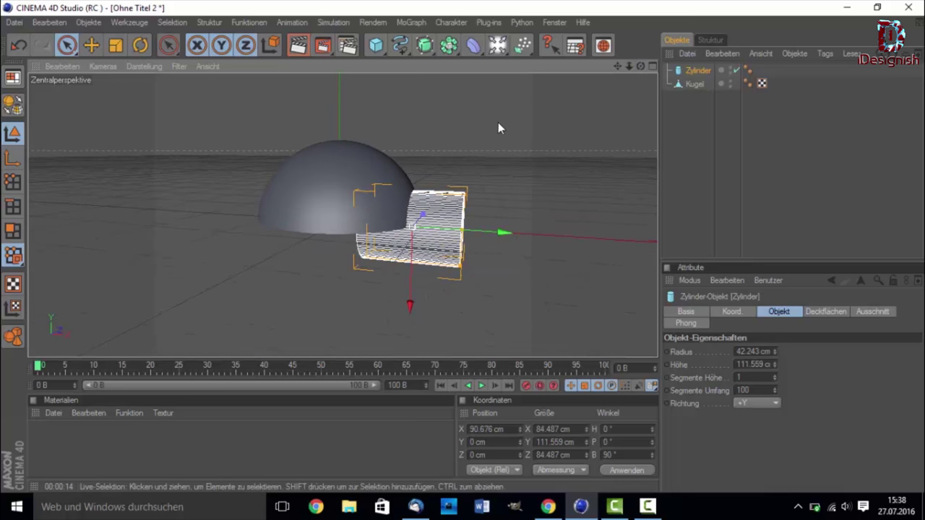
Add a Boole object containing the hemisphere and cylinder to cut the arched opening.
left_click(448, 47)
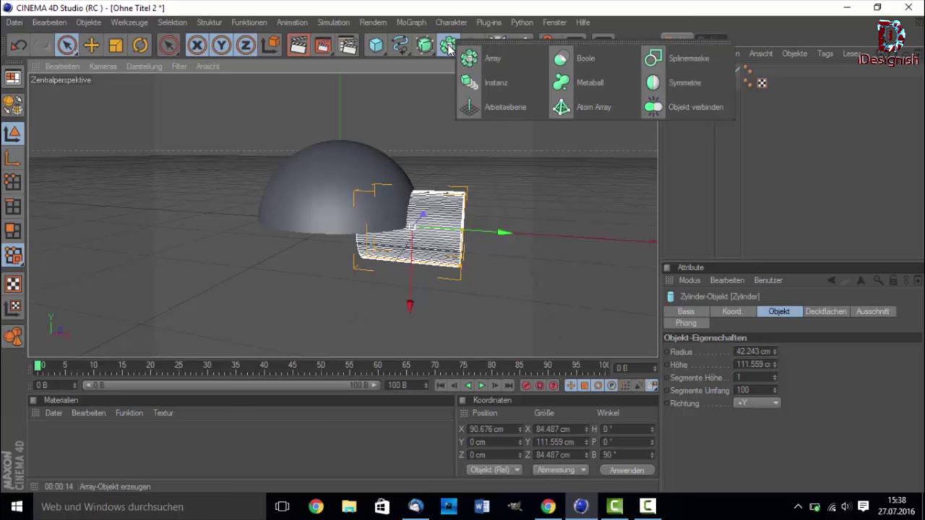
left_click(448, 46)
left_click(447, 48)
left_click(571, 59)
left_click_drag(694, 84, 696, 75)
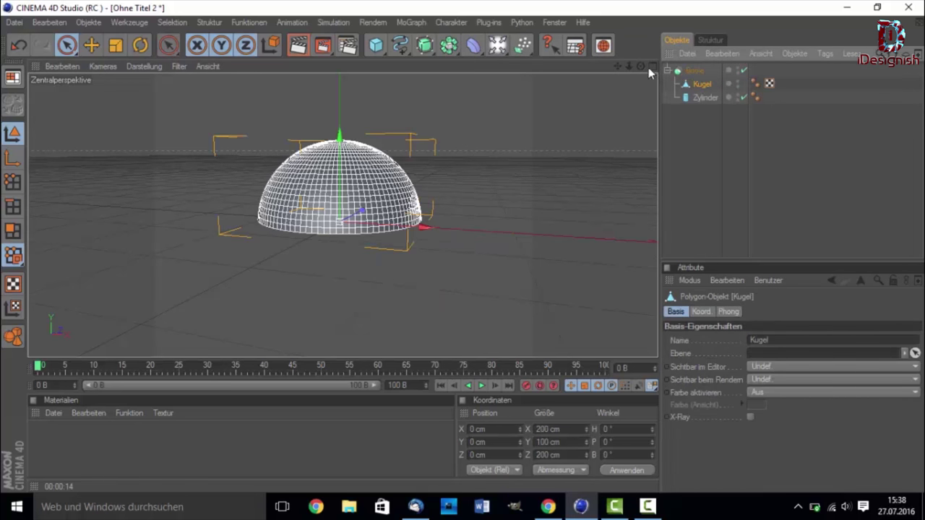
left_click_drag(641, 66, 635, 67)
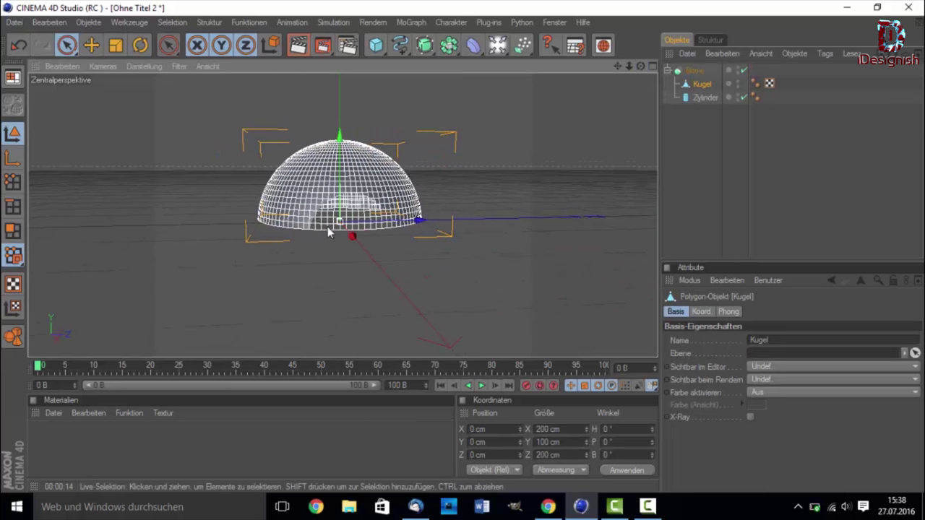
left_click(708, 196)
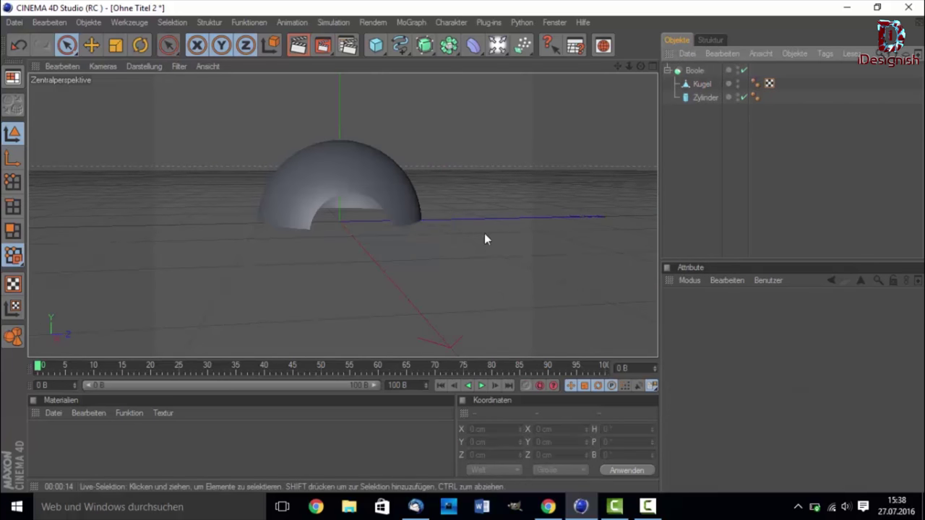
Duplicate the cylinder outside the Boole and hide the spare copy.
scroll(344, 208, "up", 3)
scroll(376, 211, "up", 3)
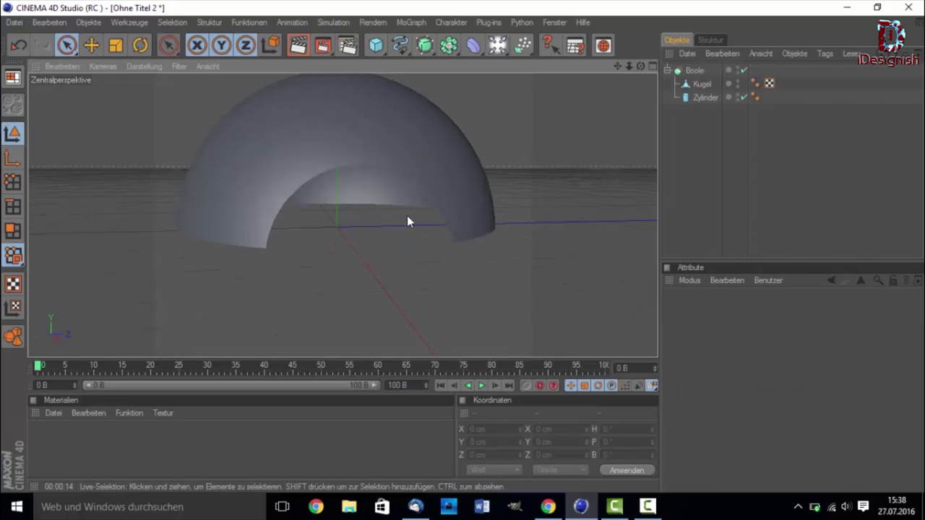
left_click(708, 97)
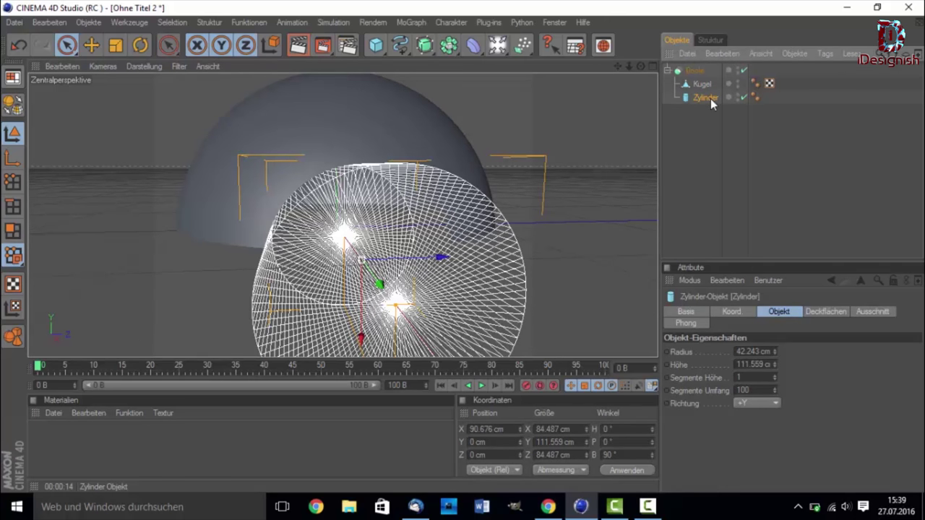
key("ctrl+v")
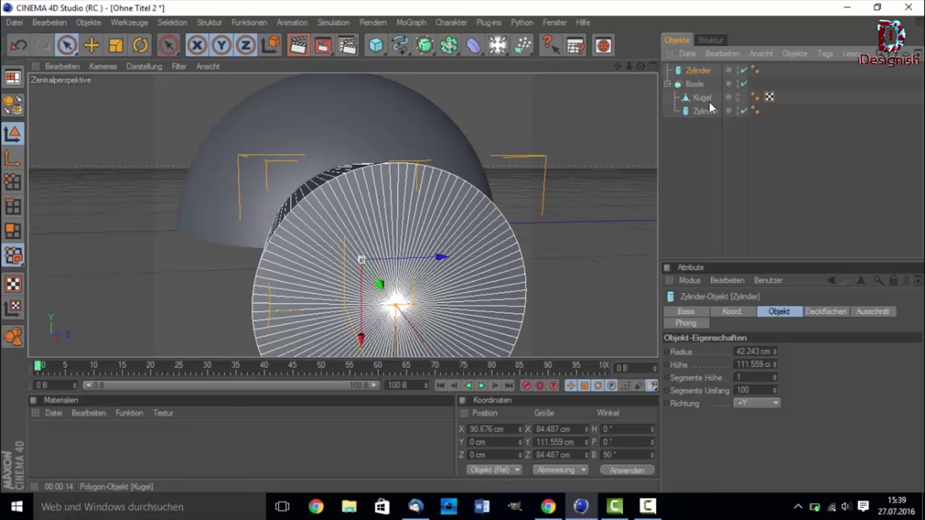
left_click(744, 71)
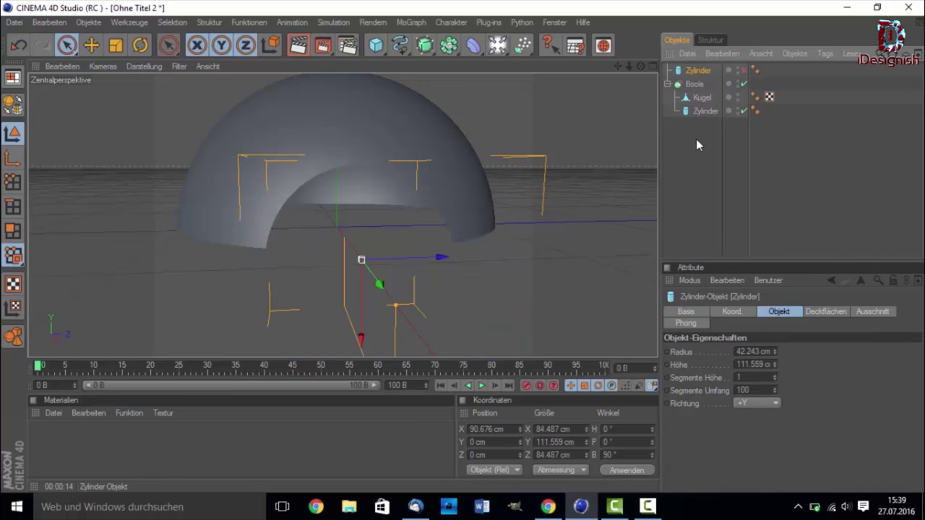
Make the Boole editable, expand it and select its Kugel and Zylinder pieces.
left_click(693, 86)
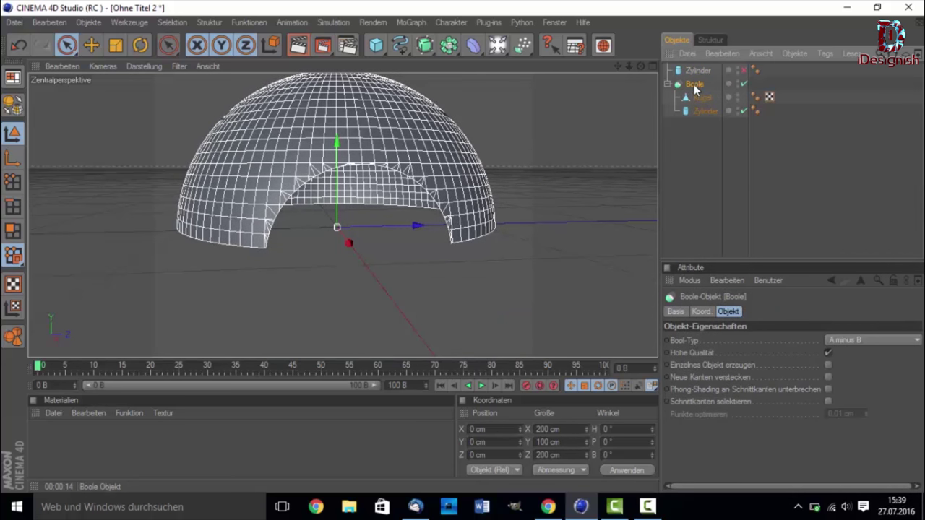
key("c")
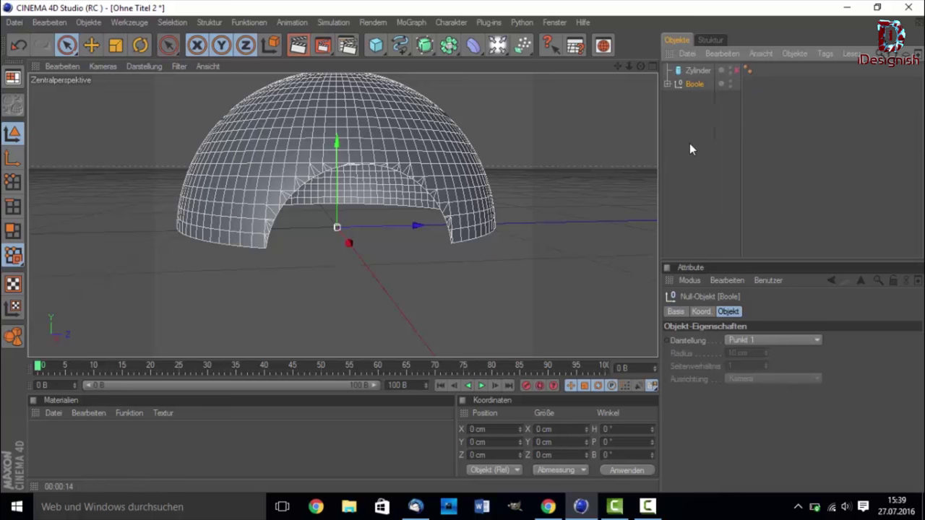
left_click(668, 84)
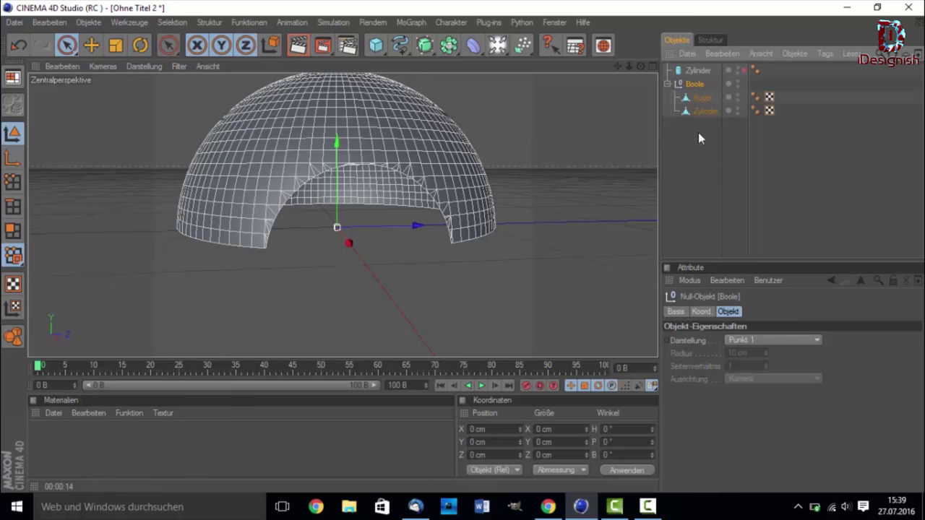
left_click_drag(698, 133, 690, 81)
left_click_drag(710, 158, 691, 75)
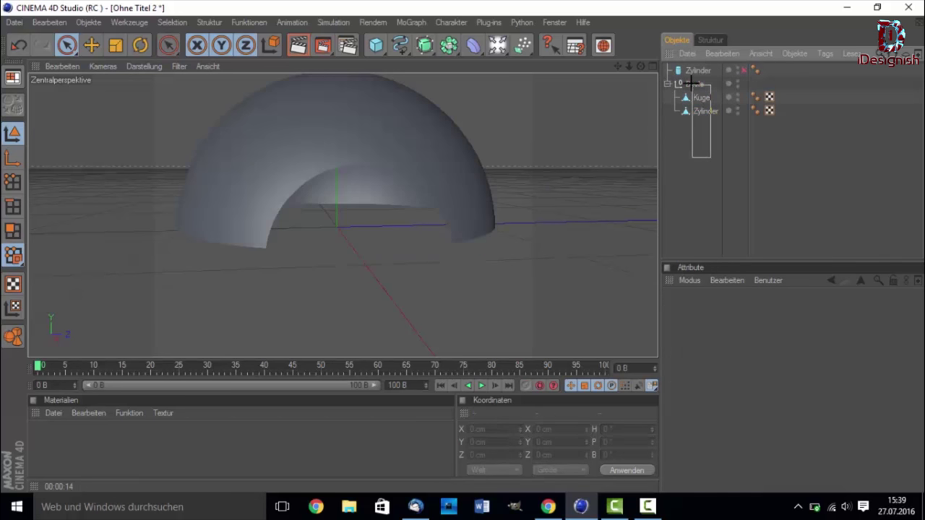
left_click_drag(713, 157, 694, 98)
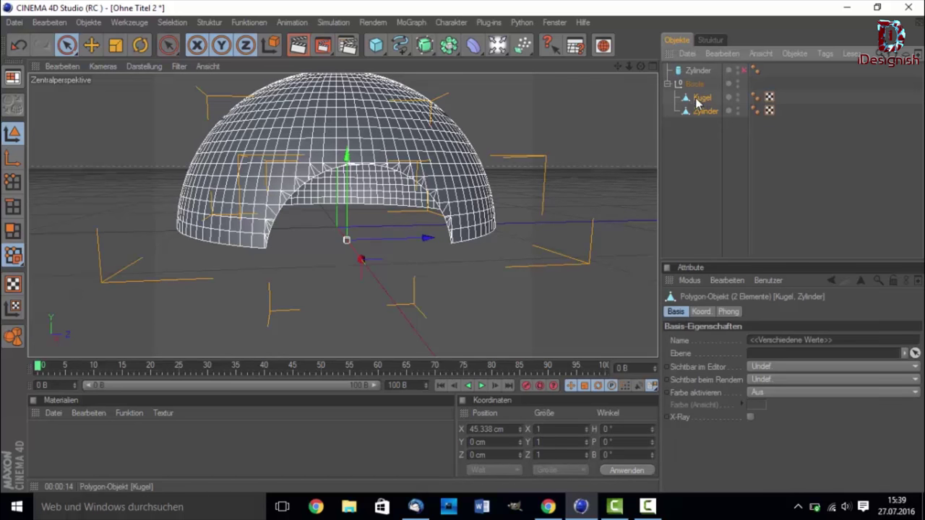
Join the Kugel and Zylinder pieces with Verbinden+Löschen.
right_click(695, 99)
left_click(687, 114)
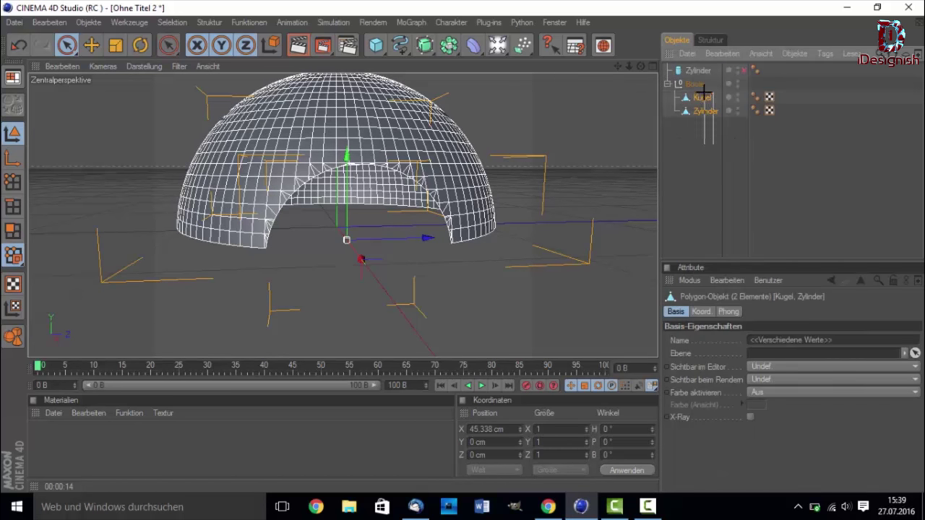
right_click(701, 116)
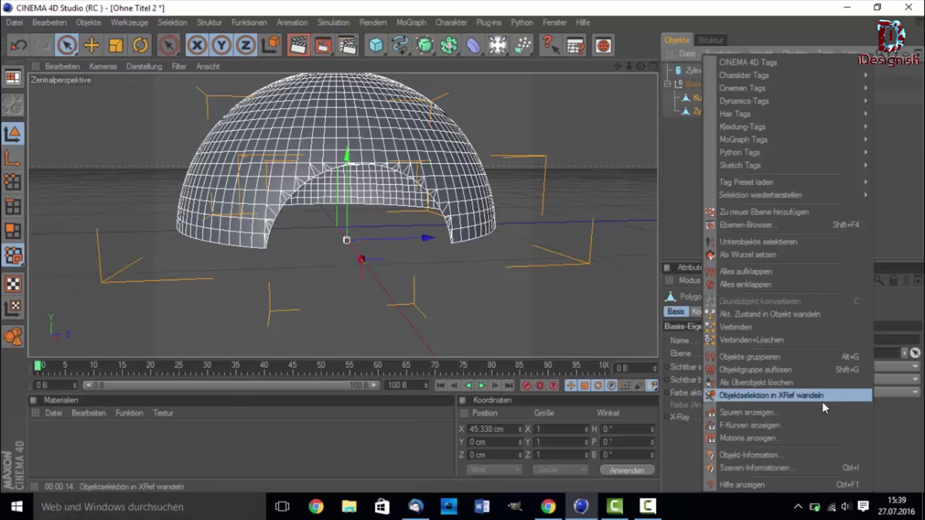
left_click(771, 345)
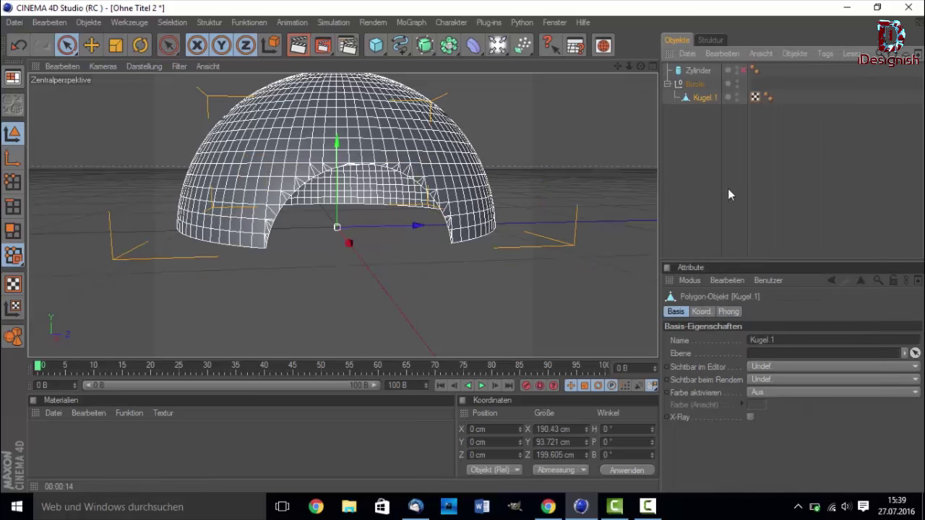
Drag the merged dome out of the Boole and delete the empty Boole null.
left_click(701, 154)
left_click_drag(699, 96, 696, 153)
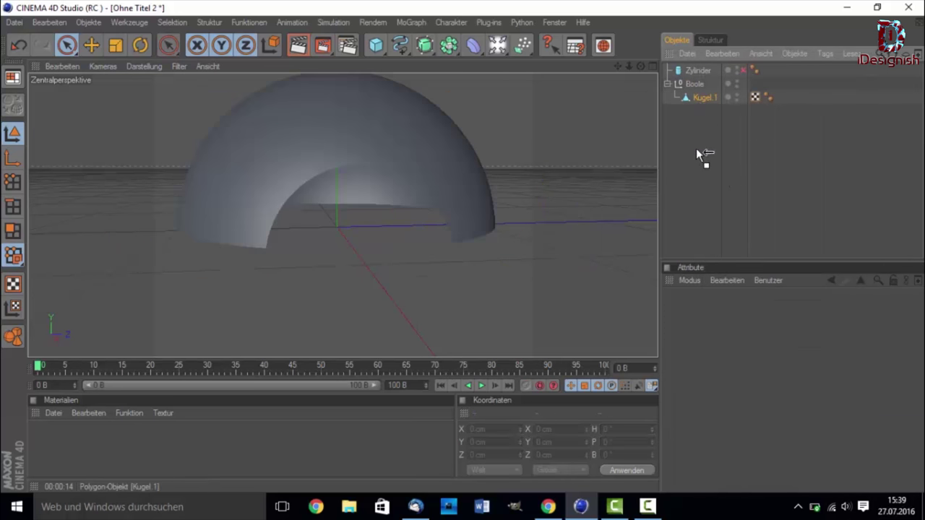
left_click_drag(695, 118, 695, 155)
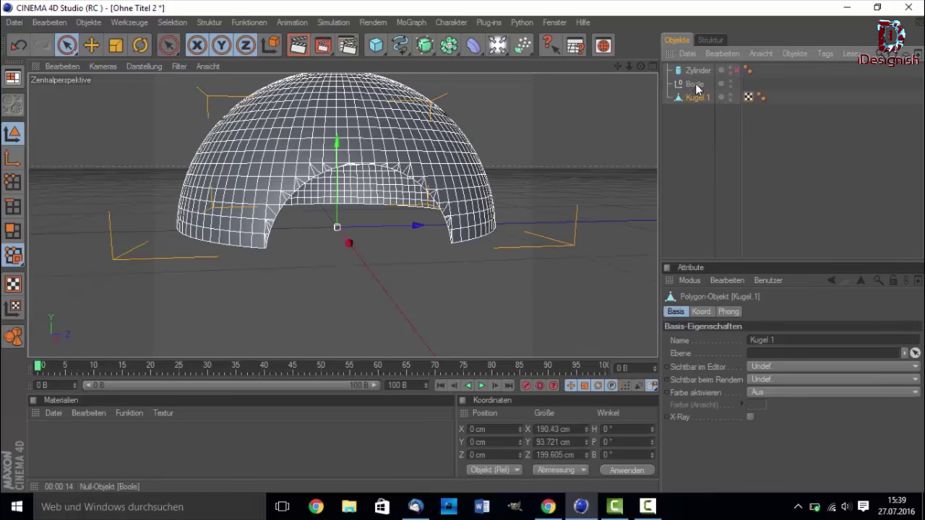
left_click(693, 85)
key("Delete")
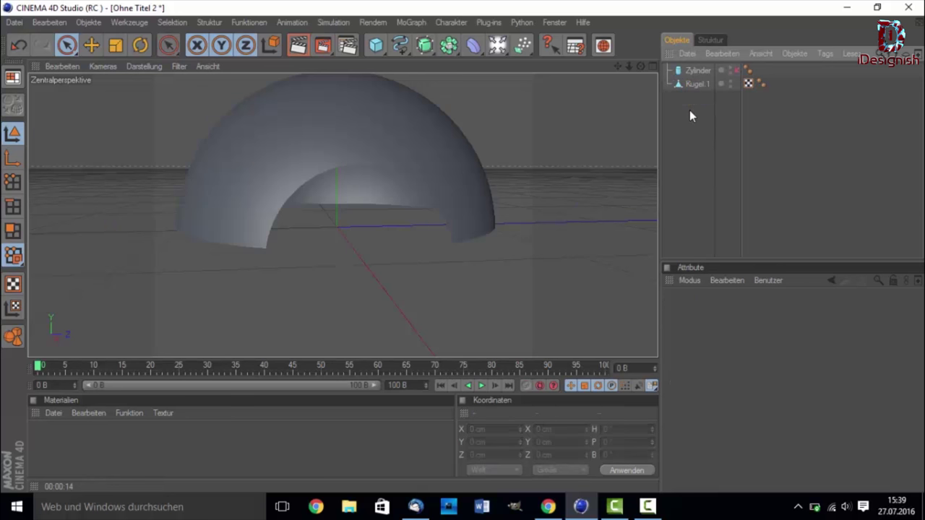
Rename the merged dome object to Oben.
left_click(687, 85)
mouse_move(640, 68)
left_mouse_down()
mouse_move(620, 67)
mouse_move(632, 98)
left_mouse_up()
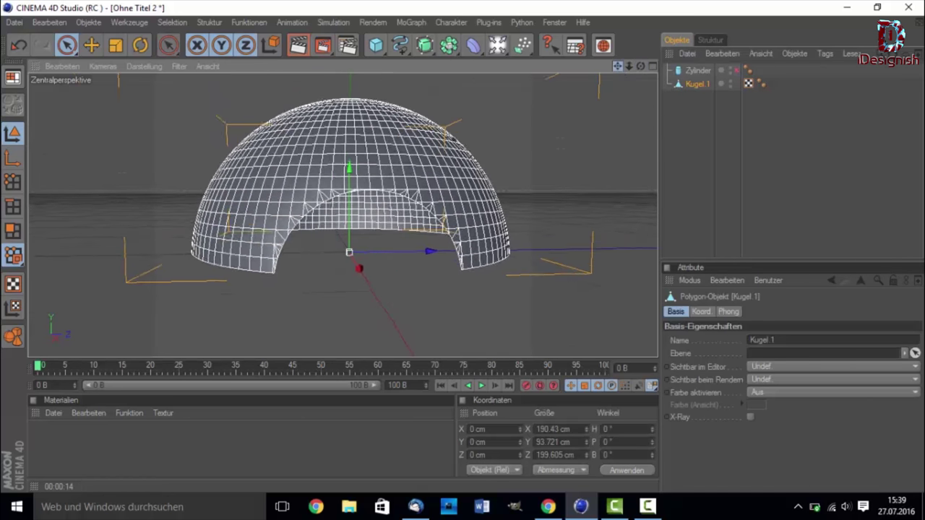
left_click(683, 114)
left_click(695, 84)
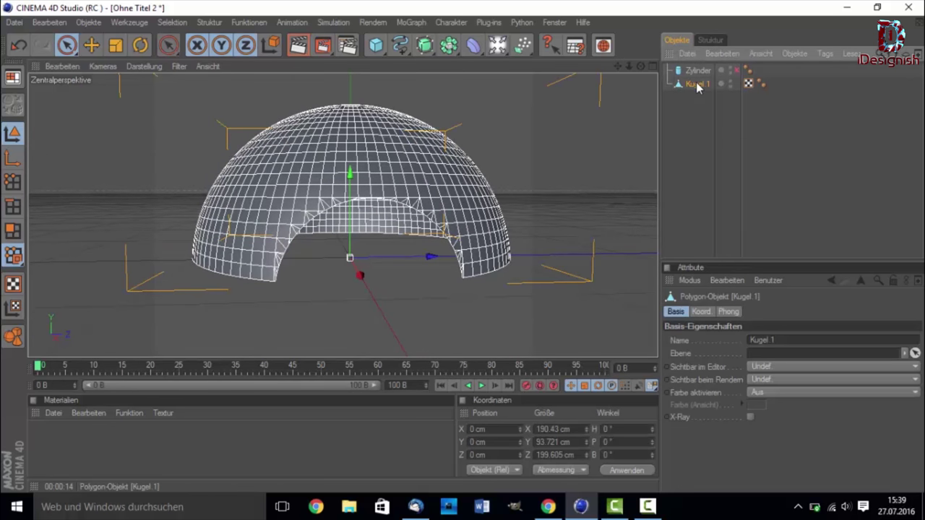
double_click(697, 84)
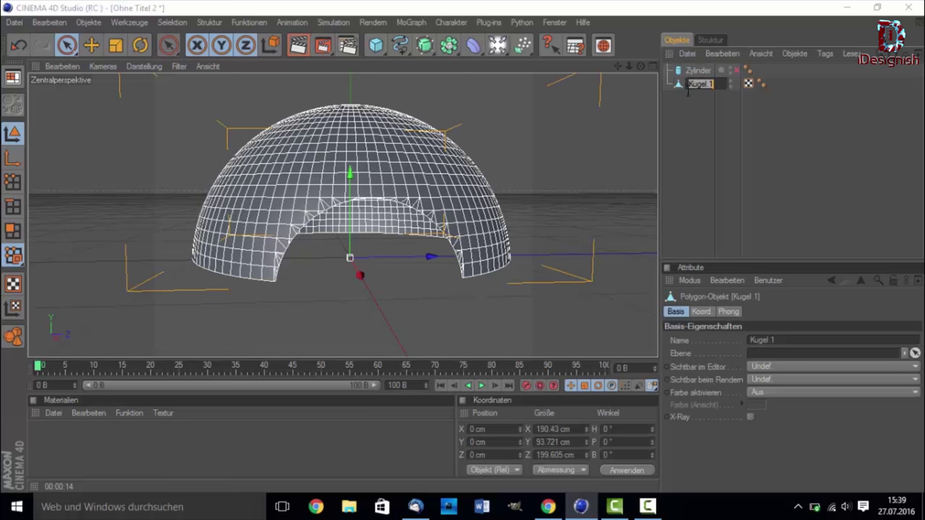
type("Oben")
key("Return")
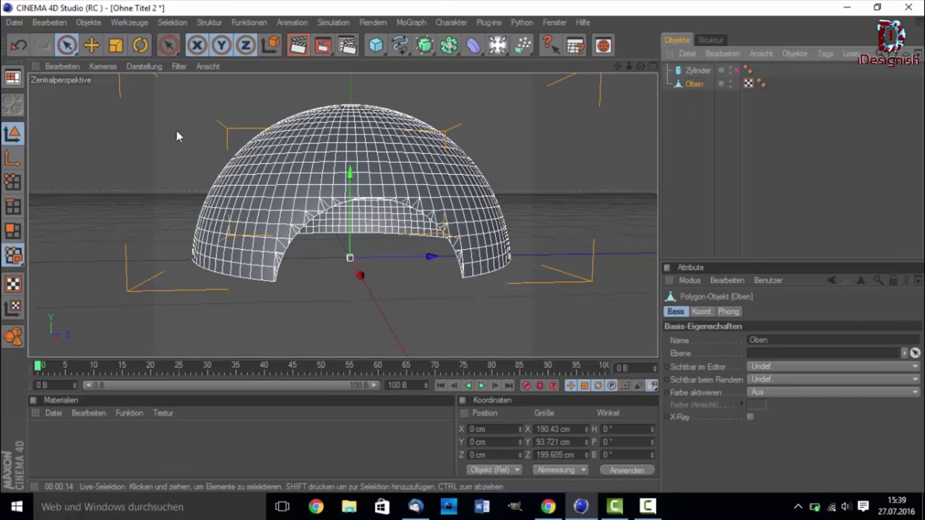
Select all polygons of the Oben dome in Polygon mode and pick Extrudieren.
left_click(16, 236)
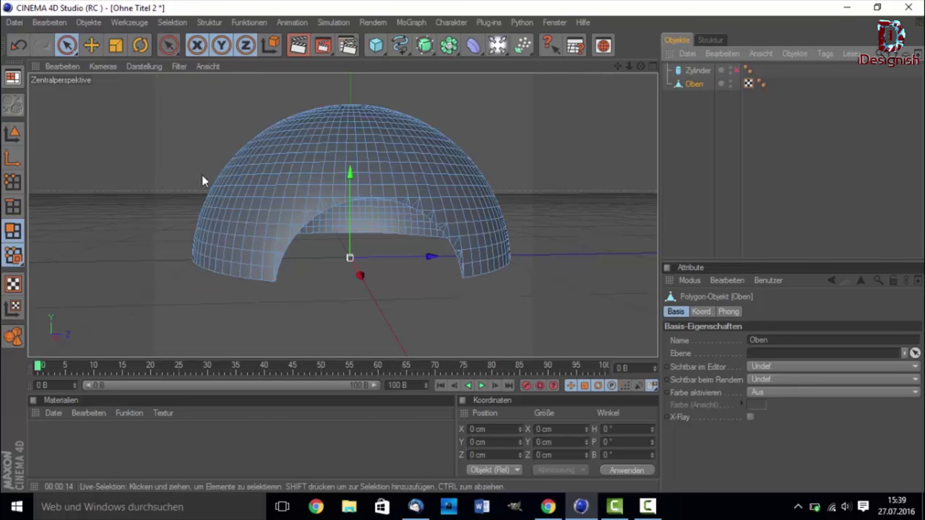
left_click(173, 22)
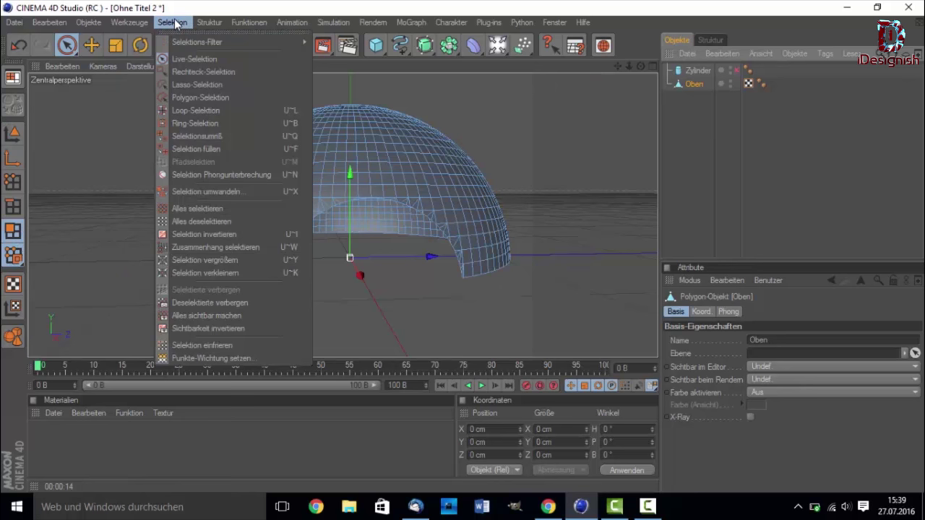
left_click(186, 6)
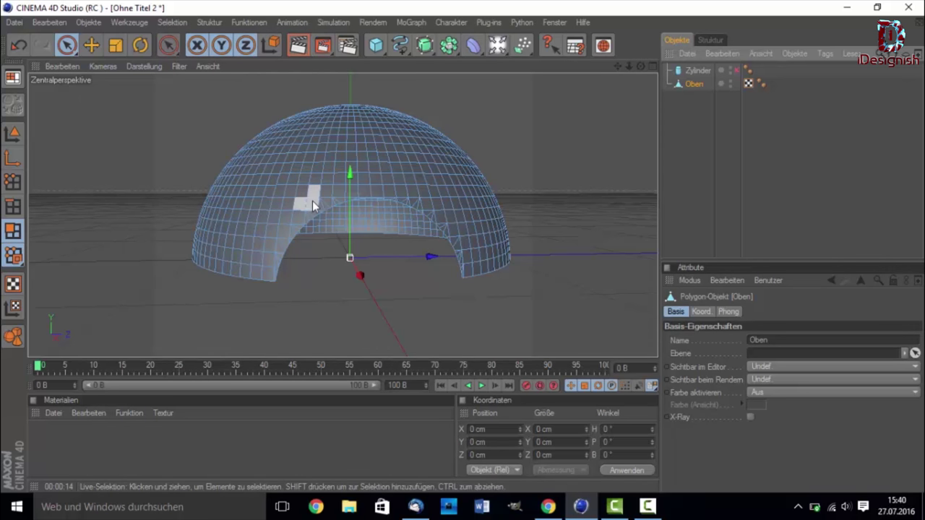
key("ctrl+a")
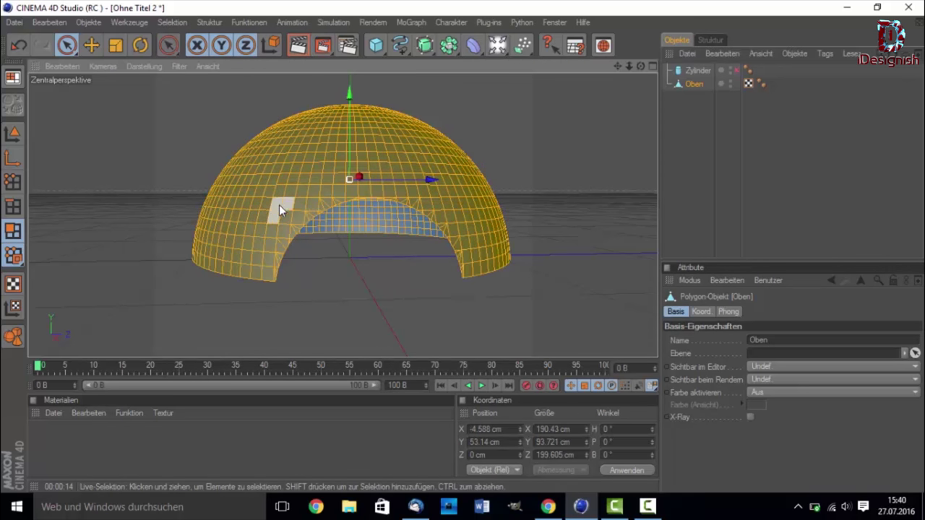
right_click(255, 164)
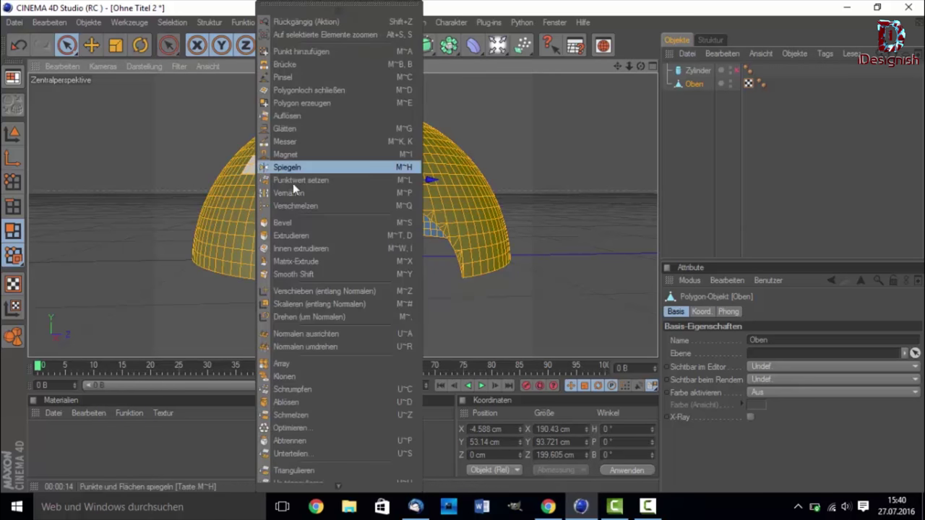
left_click(324, 235)
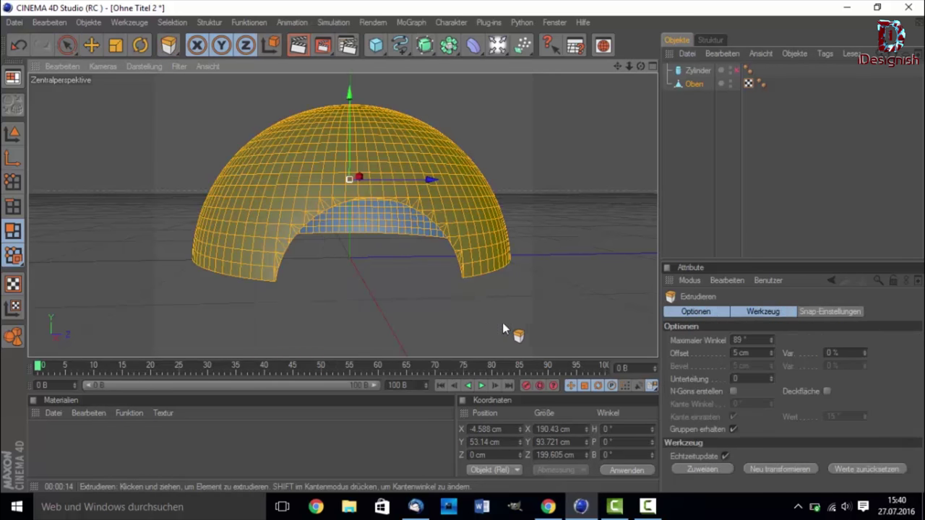
Try extruding the dome, undoing the extrusion that caught both Zylinder and Oben.
mouse_move(324, 235)
left_mouse_down()
mouse_move(339, 235)
mouse_move(443, 310)
mouse_move(400, 292)
left_mouse_up()
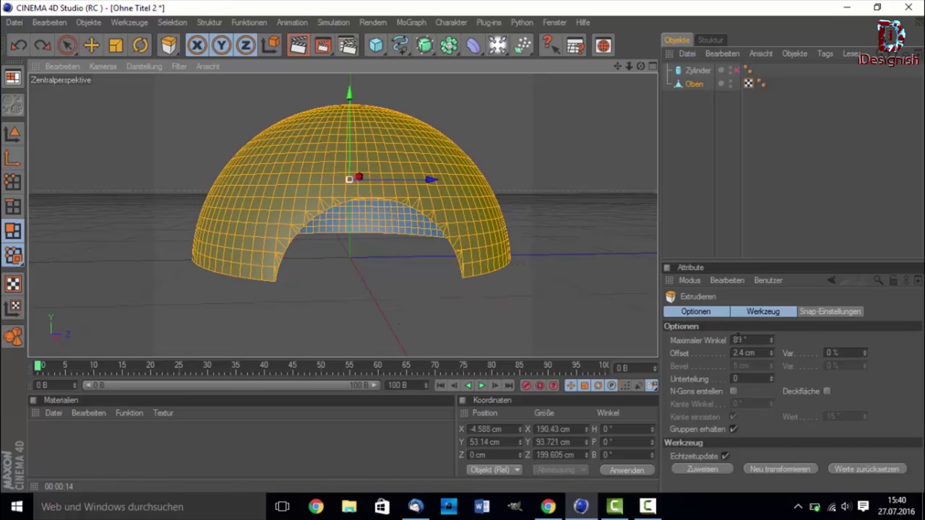
double_click(751, 353)
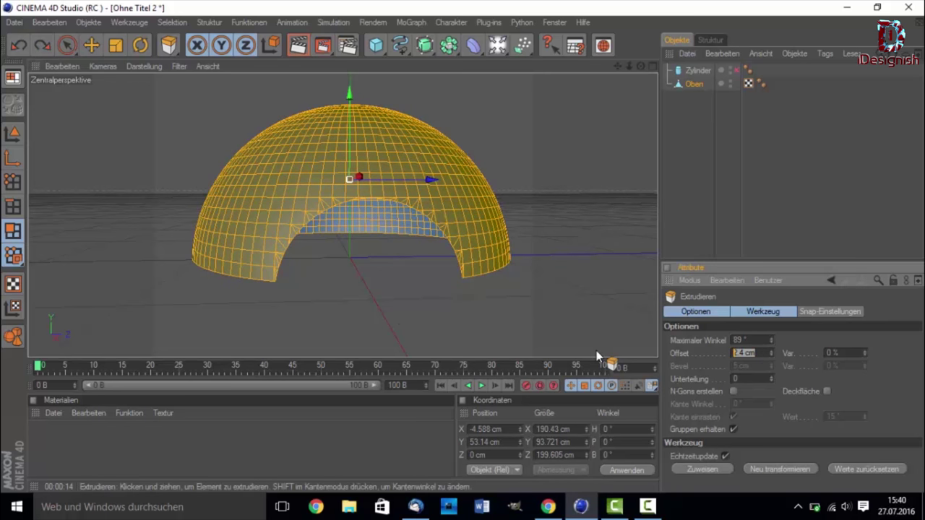
key("BackSpace")
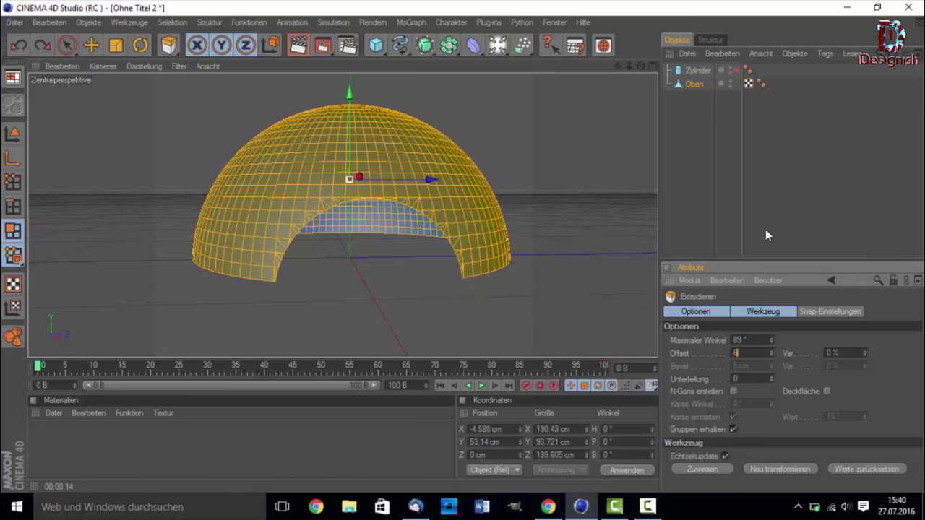
left_click(788, 204)
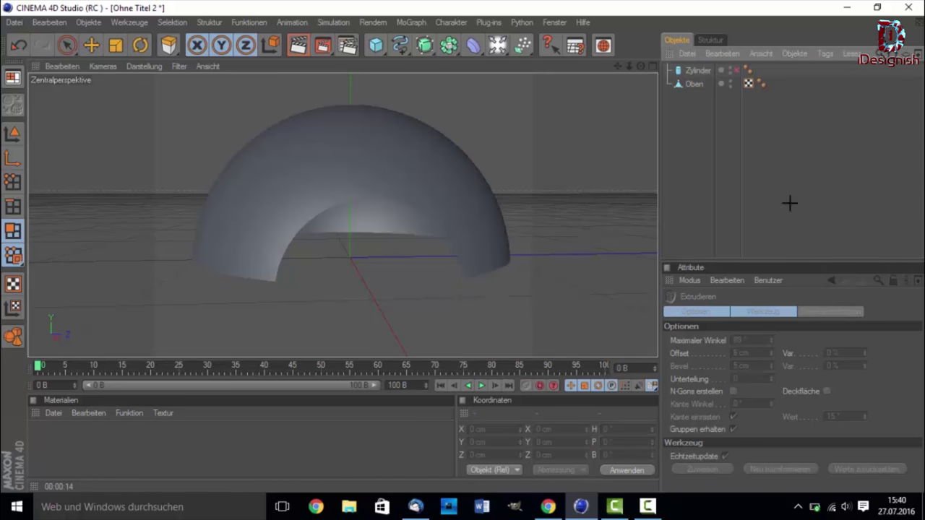
left_click(694, 84)
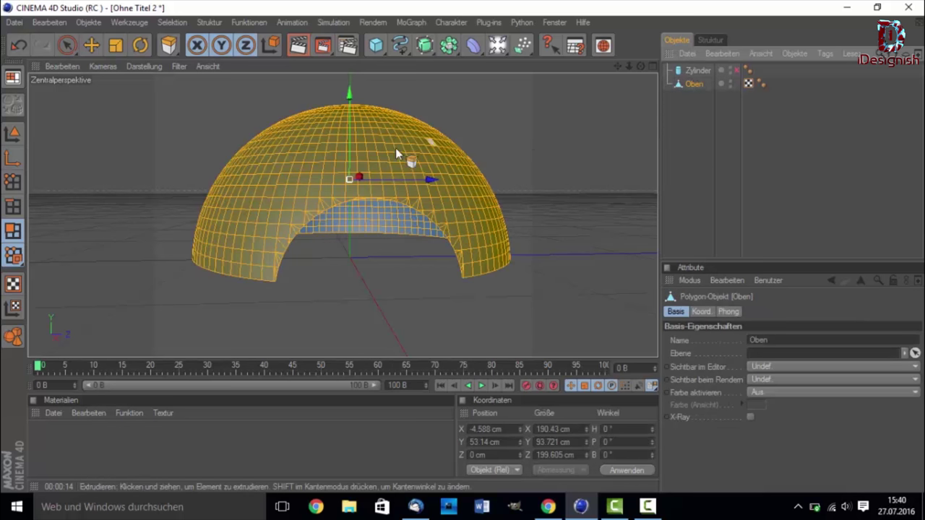
left_click(264, 205)
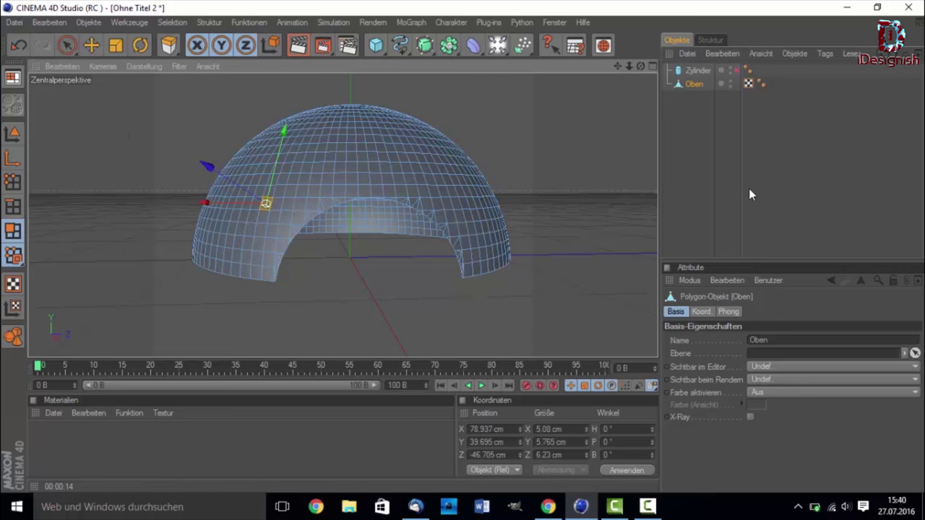
key("ctrl+a")
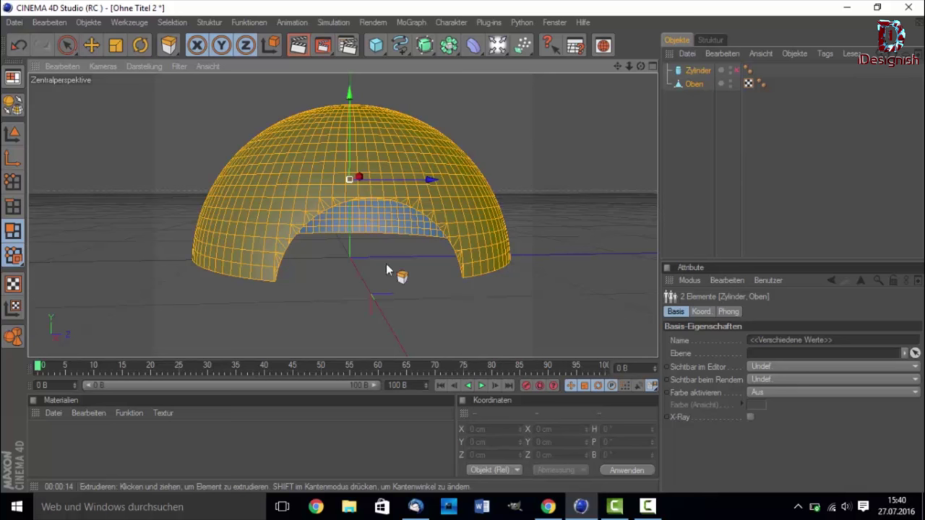
left_click_drag(385, 264, 427, 263)
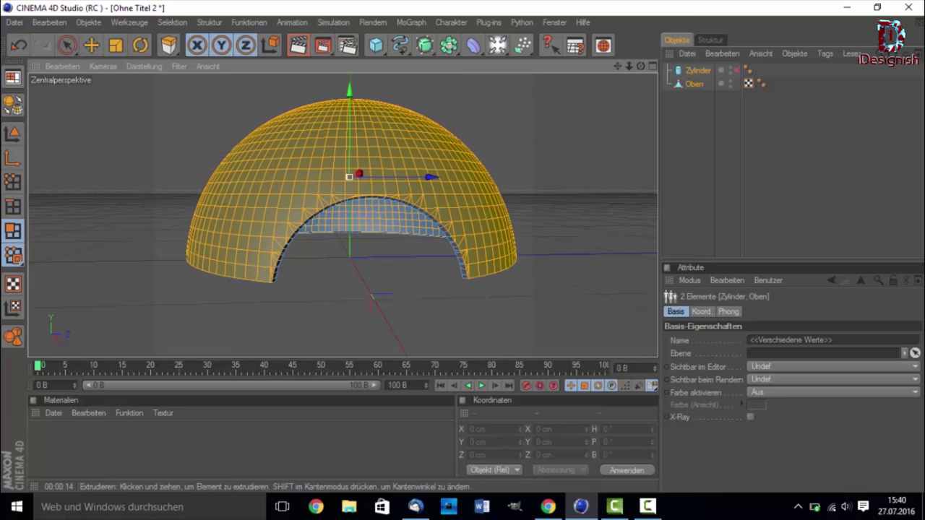
key("ctrl+z")
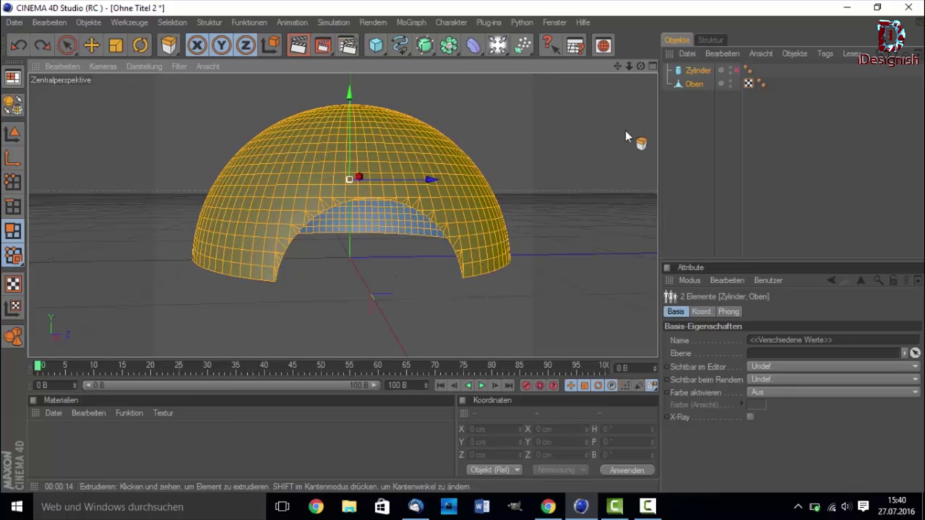
With only Oben selected, extrude its polygons with a 6 cm offset.
left_click(714, 148)
left_click(695, 85)
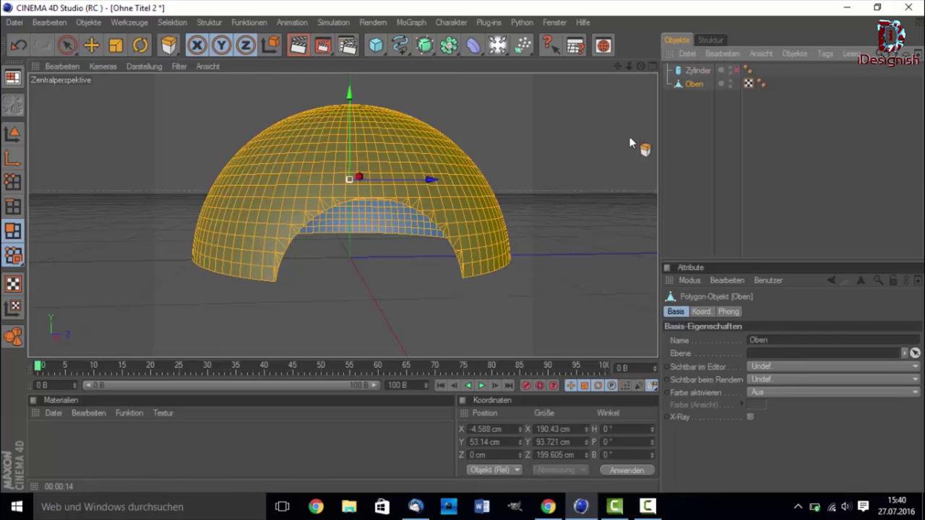
left_click_drag(168, 45, 193, 84)
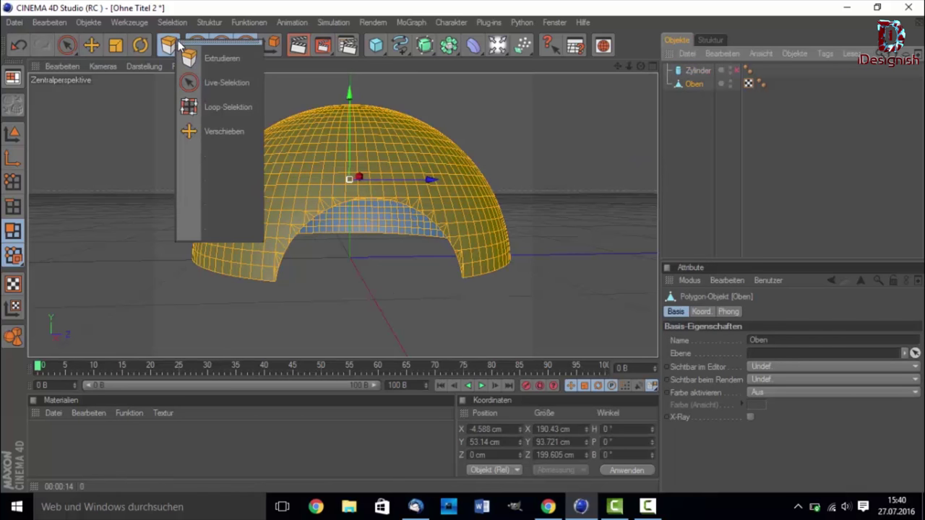
left_click(192, 83)
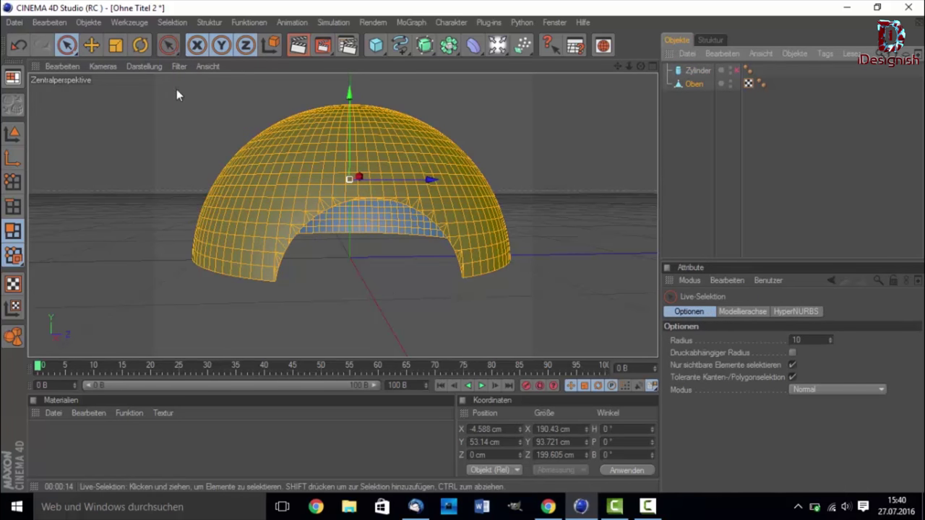
left_click_drag(168, 44, 202, 82)
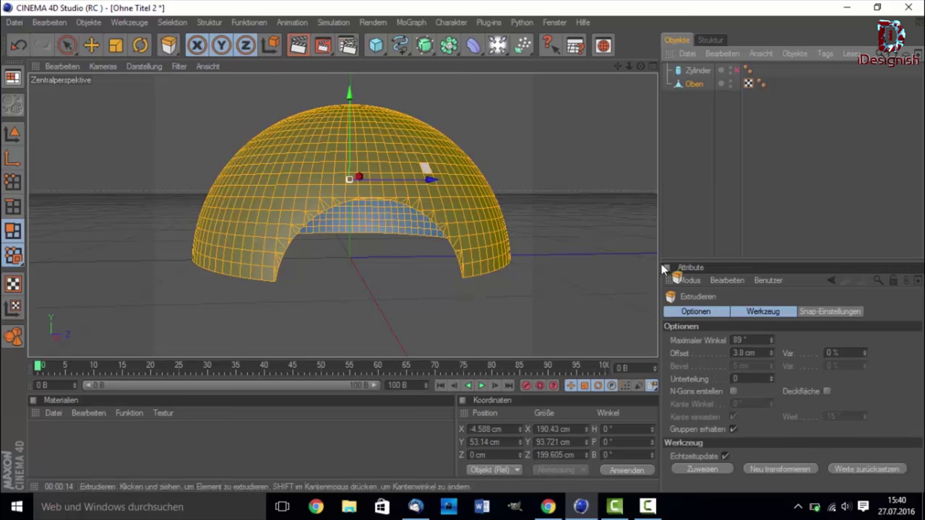
left_click(765, 353)
type("6")
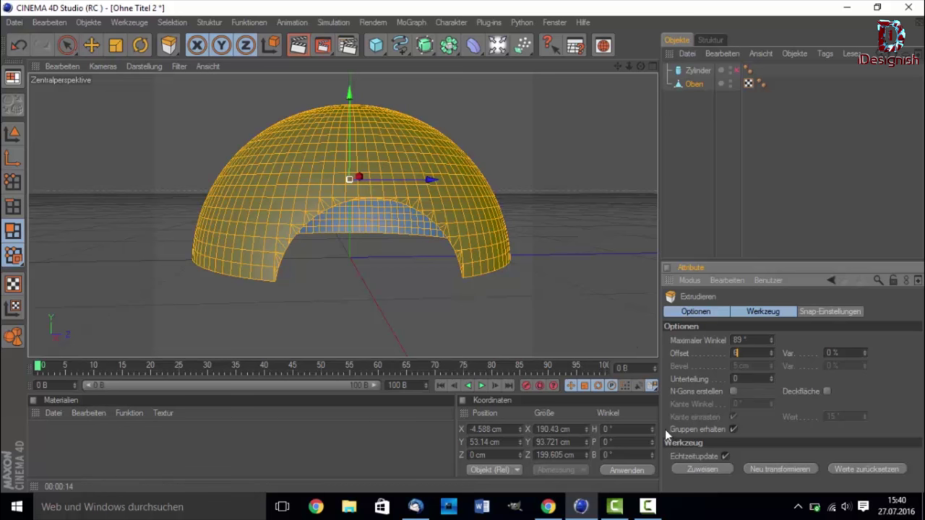
left_click(691, 470)
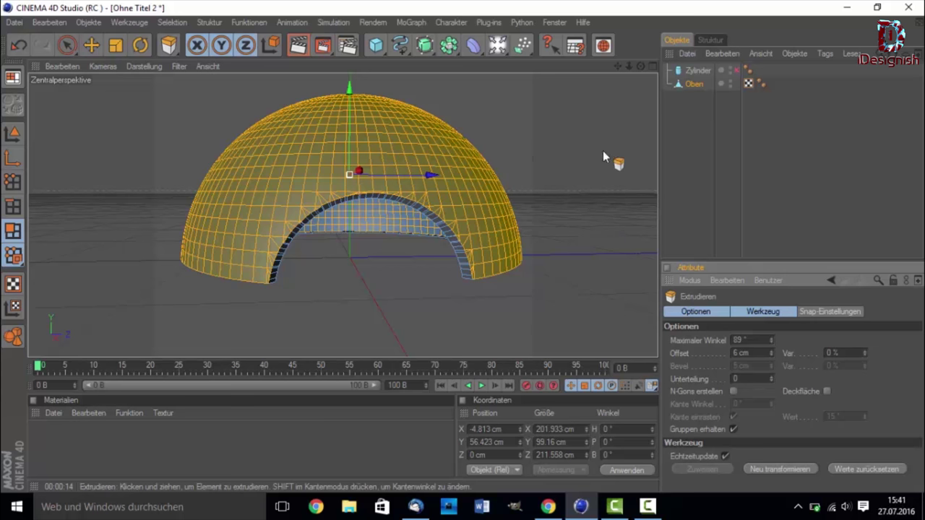
Duplicate the Oben dome and name the copy unten.
left_click(14, 137)
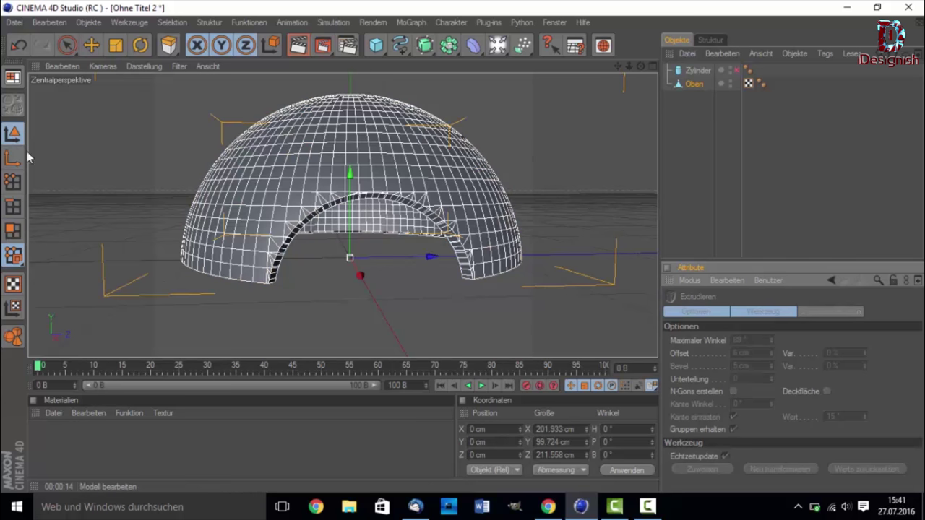
left_click(679, 85)
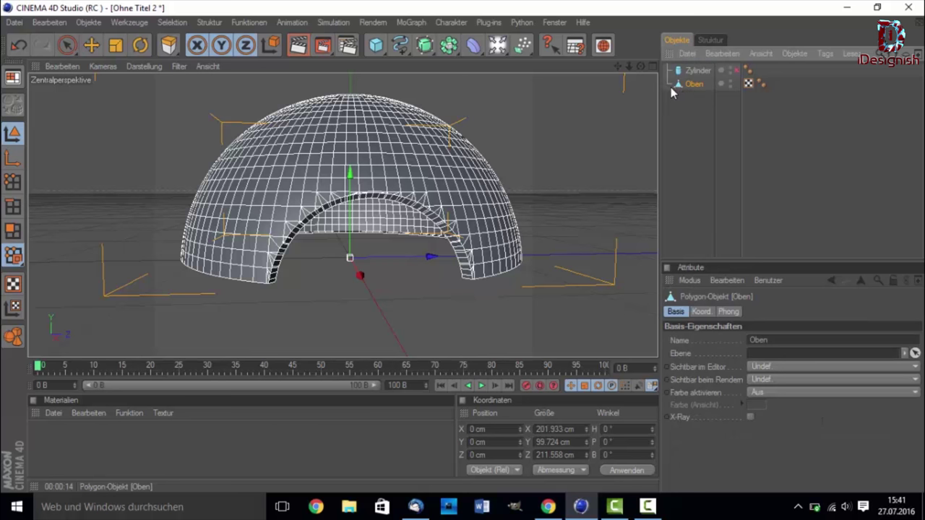
key("ctrl+c")
key("ctrl+v")
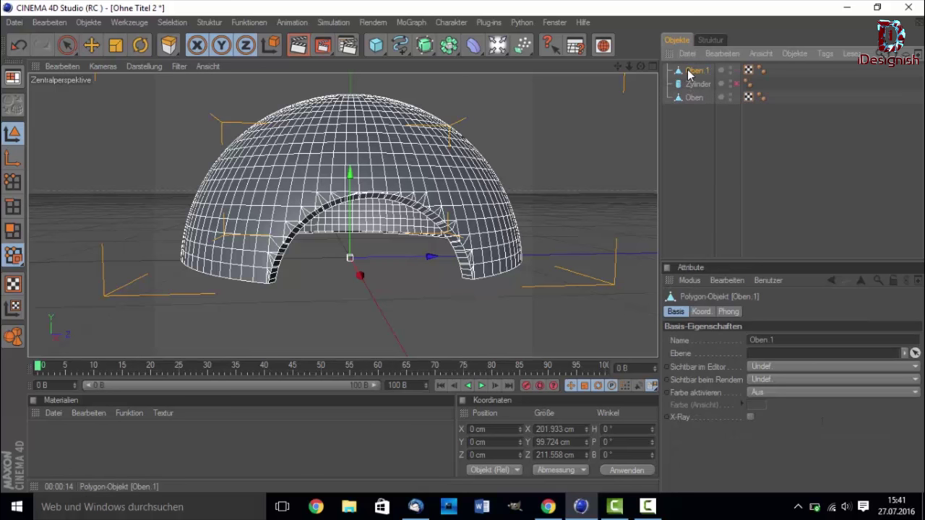
double_click(693, 70)
type("unter")
key("BackSpace")
type("n")
key("Return")
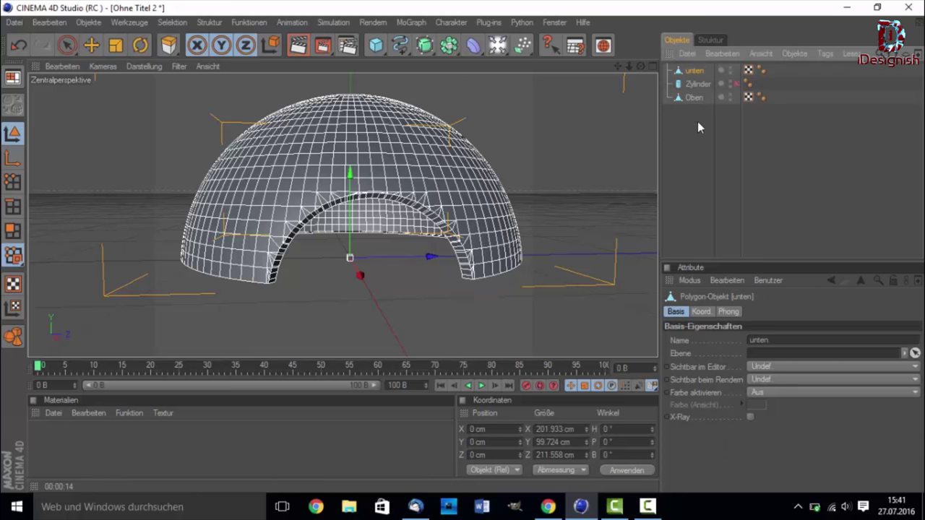
Try 180° rotations on unten's B and H angles, then undo them.
left_click(626, 455)
type("180")
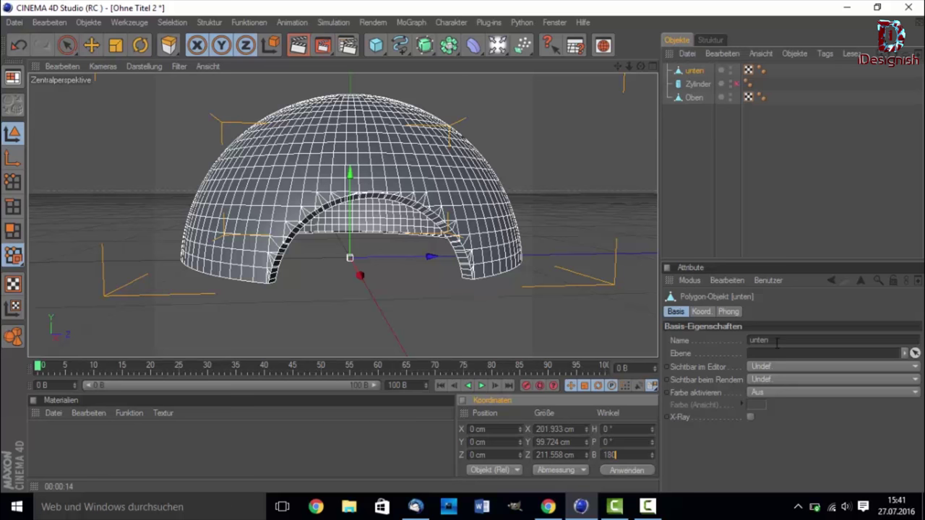
key("Return")
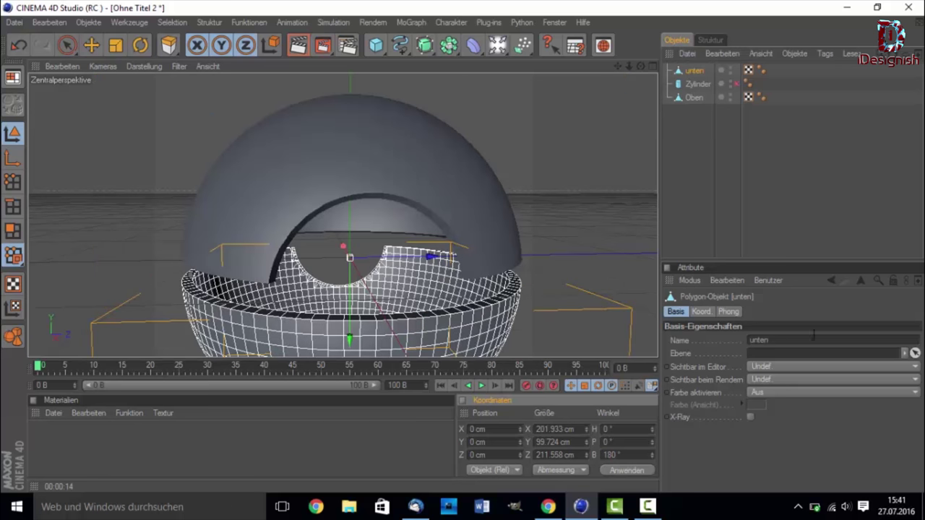
double_click(629, 430)
type("1")
type("8")
key("Return")
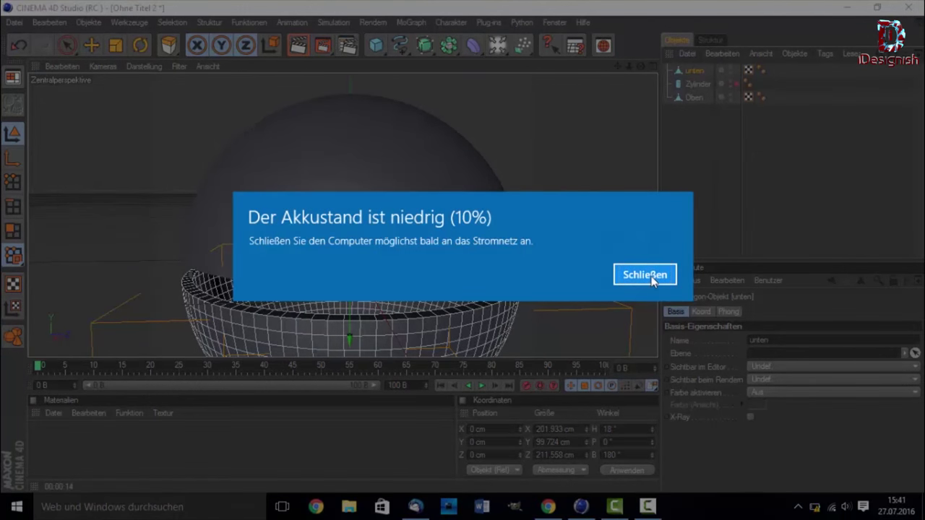
left_click(625, 276)
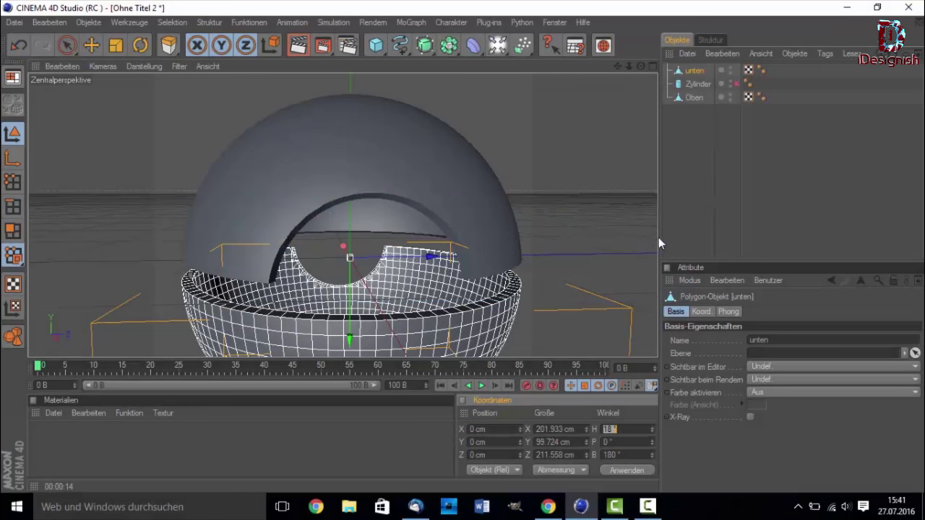
type("180")
key("Return")
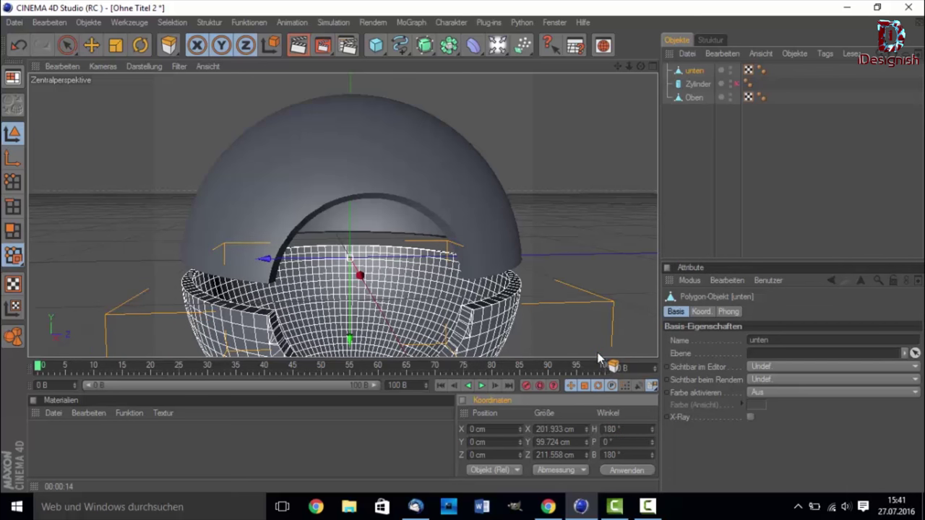
key("ctrl+z")
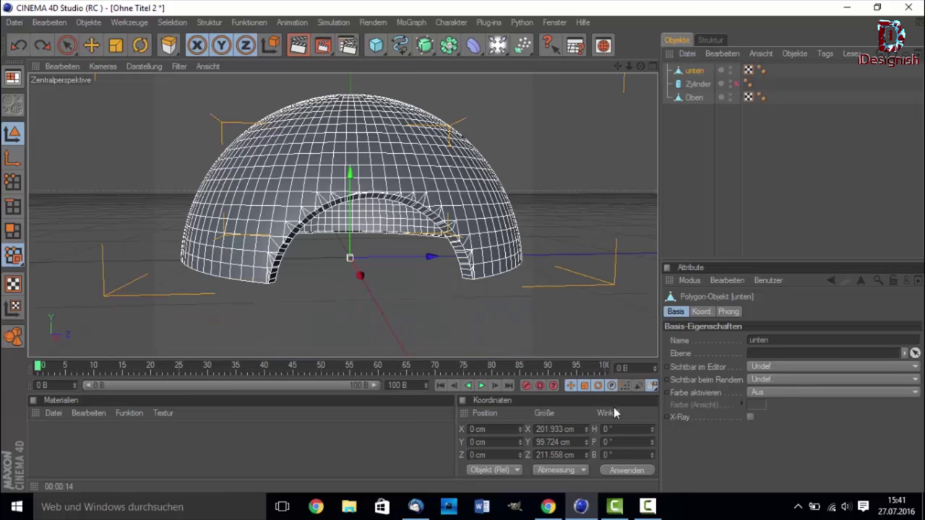
Rotate unten 180° on B and H and view both shells front-on.
left_click(631, 469)
type("1")
key("Return")
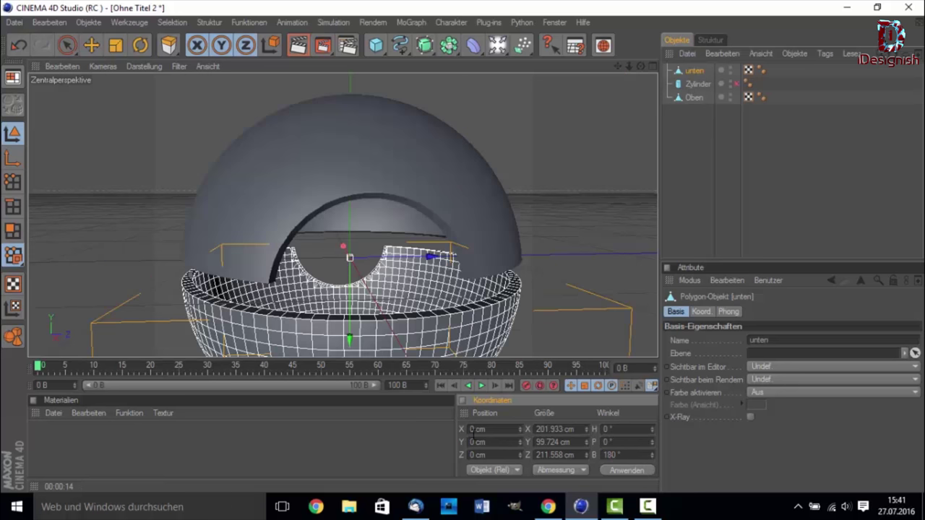
double_click(607, 429)
type("180")
key("Return")
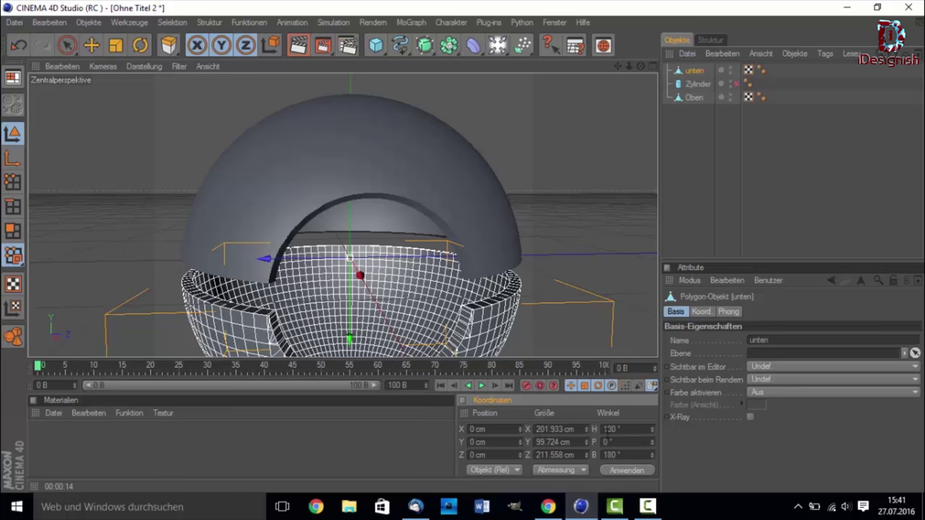
mouse_move(616, 68)
left_mouse_down()
mouse_move(586, 127)
mouse_move(530, 175)
left_mouse_up()
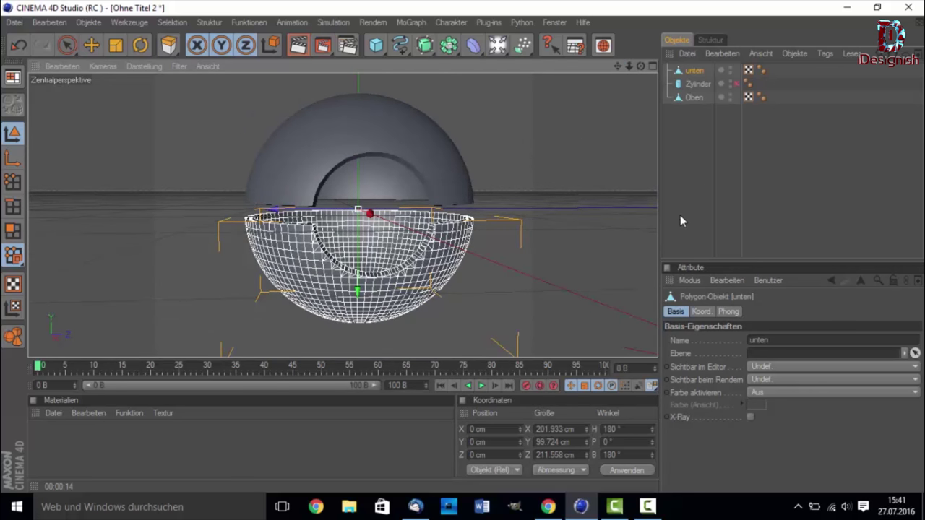
Add a sphere (Kugel) from the primitives palette with Segmente set to 100.
left_click(385, 51)
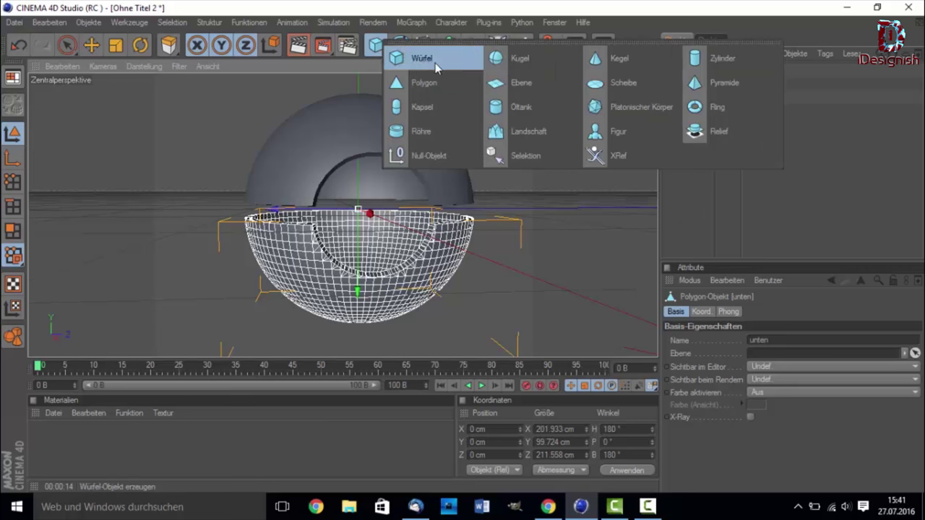
left_click(510, 62)
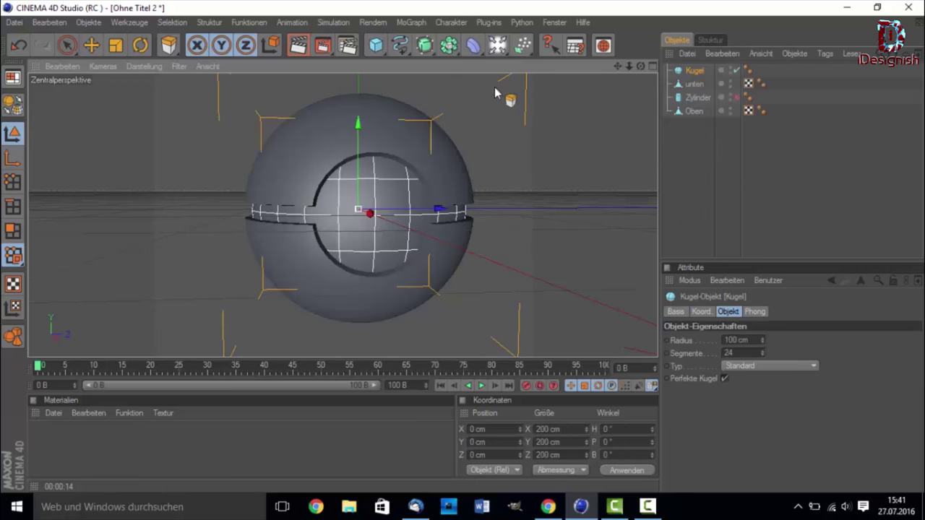
left_click(734, 352)
type("100")
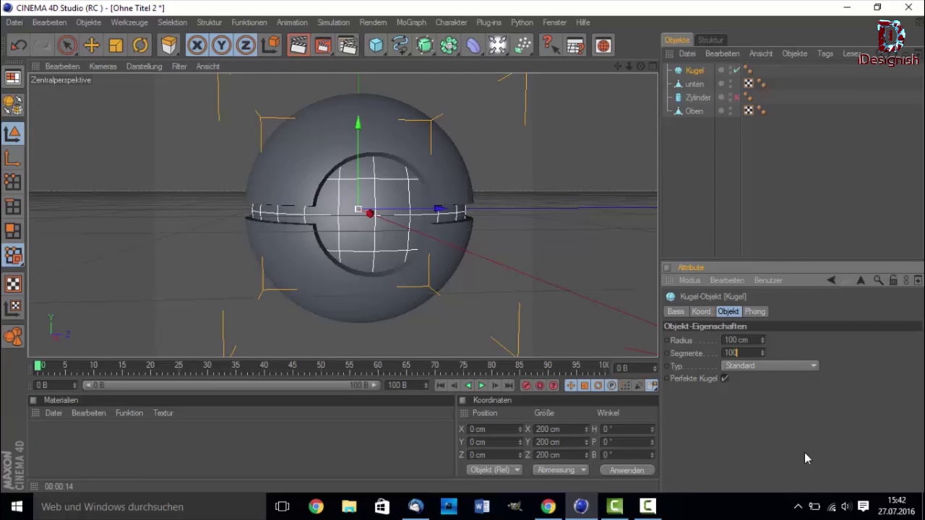
key("Return")
Make the Kugel editable with C and switch to polygon mode.
mouse_move(640, 66)
left_mouse_down()
mouse_move(606, 72)
mouse_move(637, 68)
left_mouse_up()
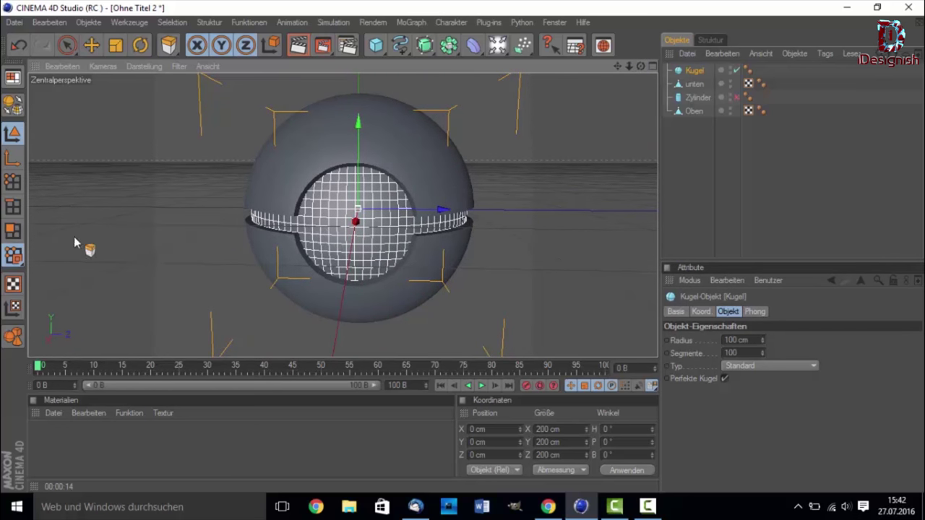
key("c")
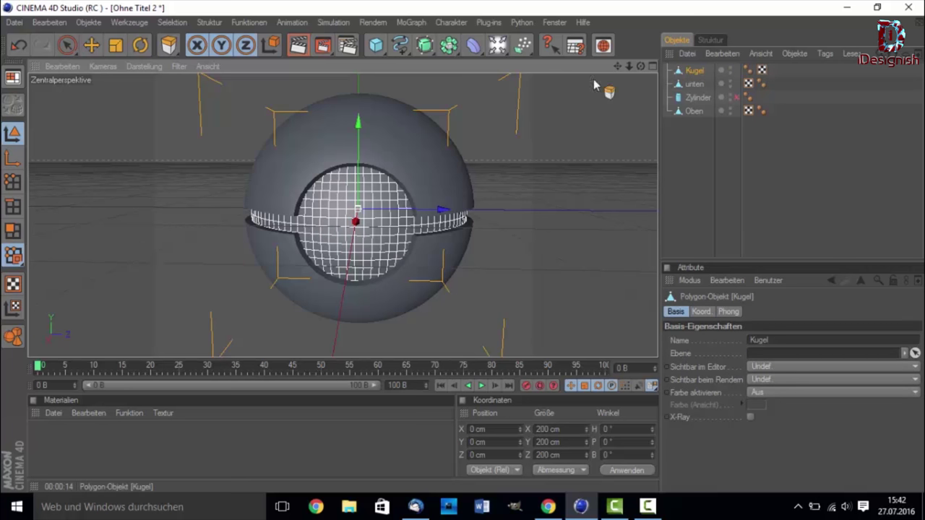
left_click(10, 226)
key("d")
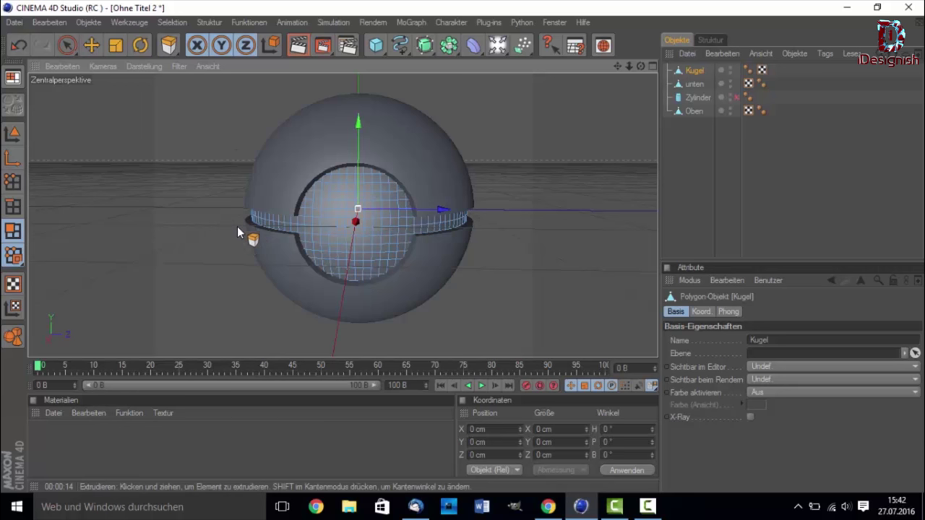
Loop-select four polygon loops around the sphere's equator to form a band.
left_click(172, 22)
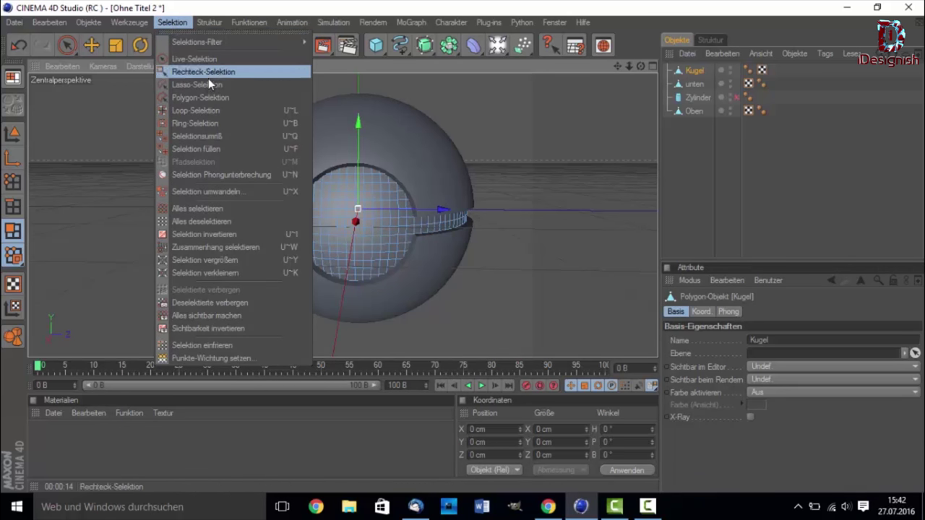
left_click(217, 110)
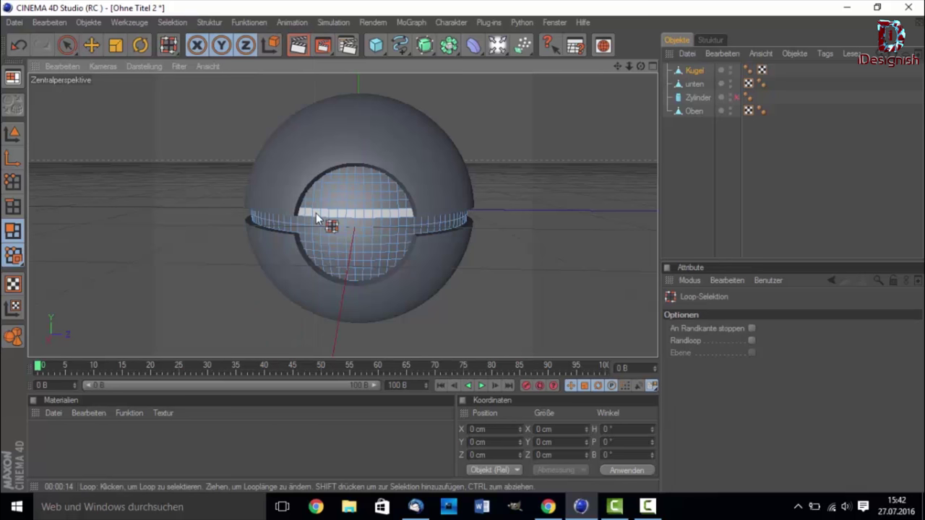
left_click(316, 213)
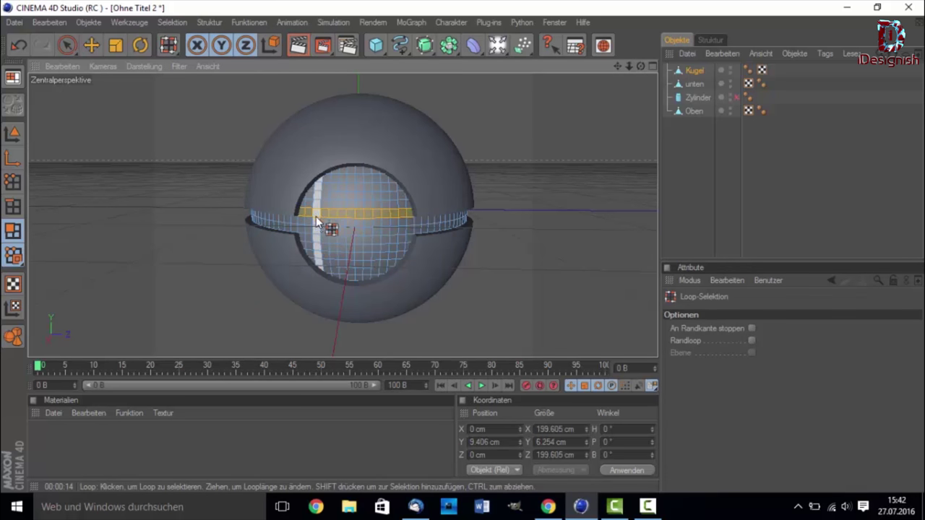
left_click(316, 221, "shift")
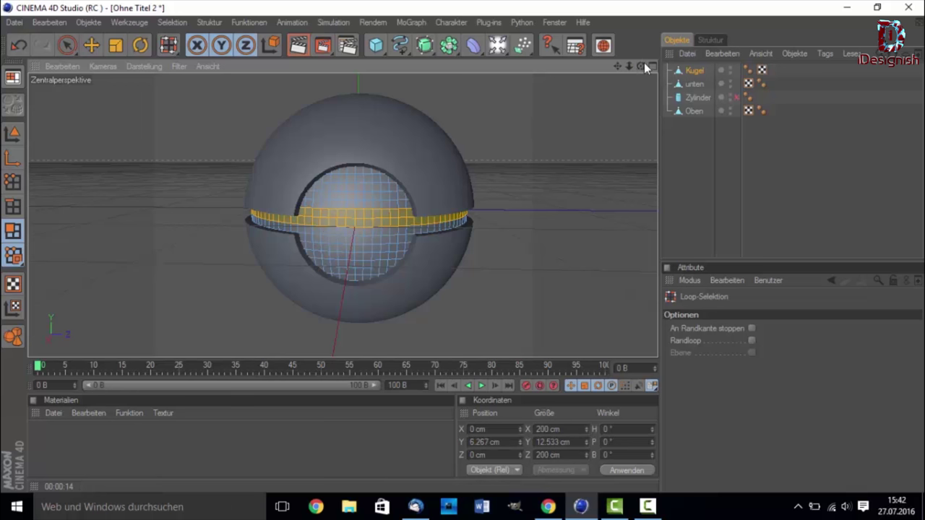
left_click_drag(640, 66, 409, 181)
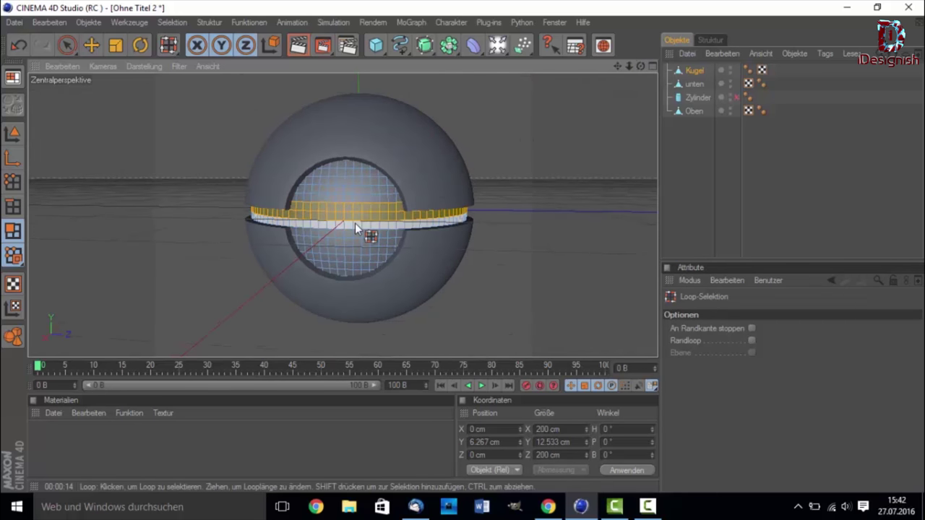
left_click(353, 224, "shift")
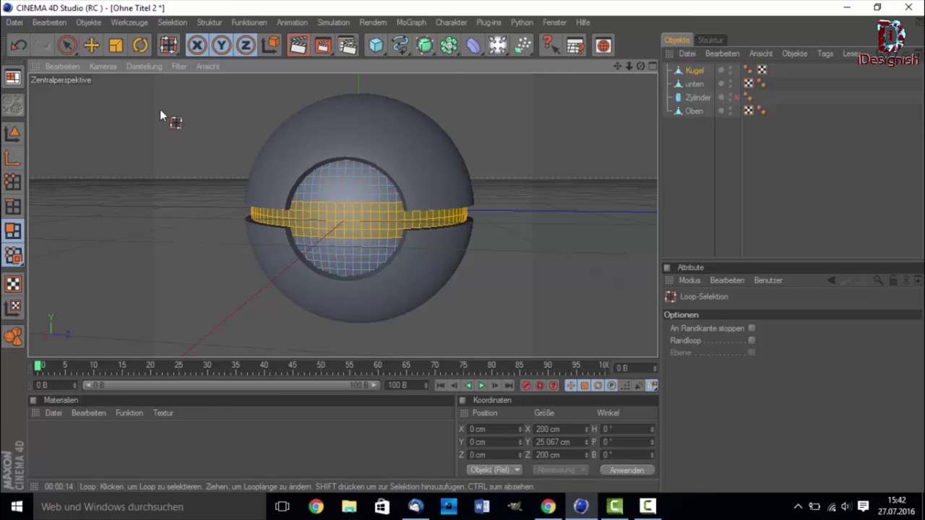
left_click(293, 225, "shift")
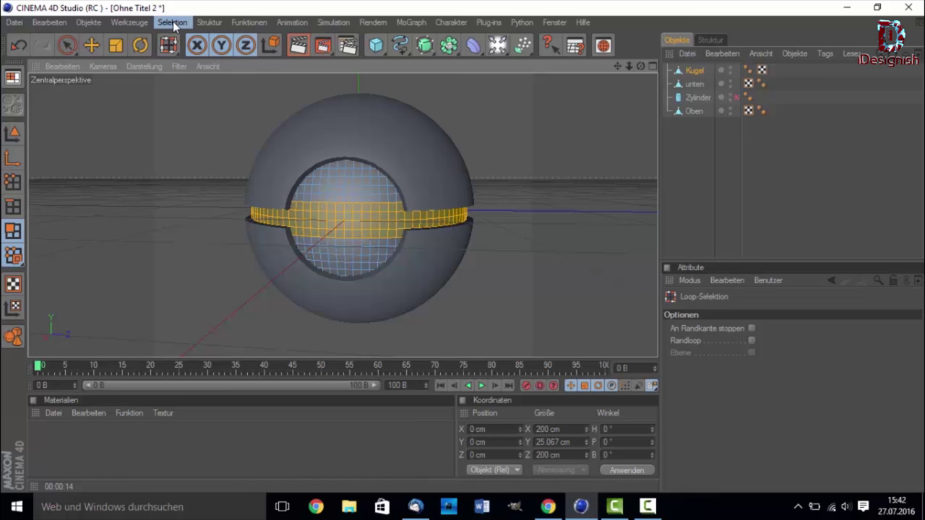
Invert the selection and delete everything except the equatorial band.
left_click(172, 21)
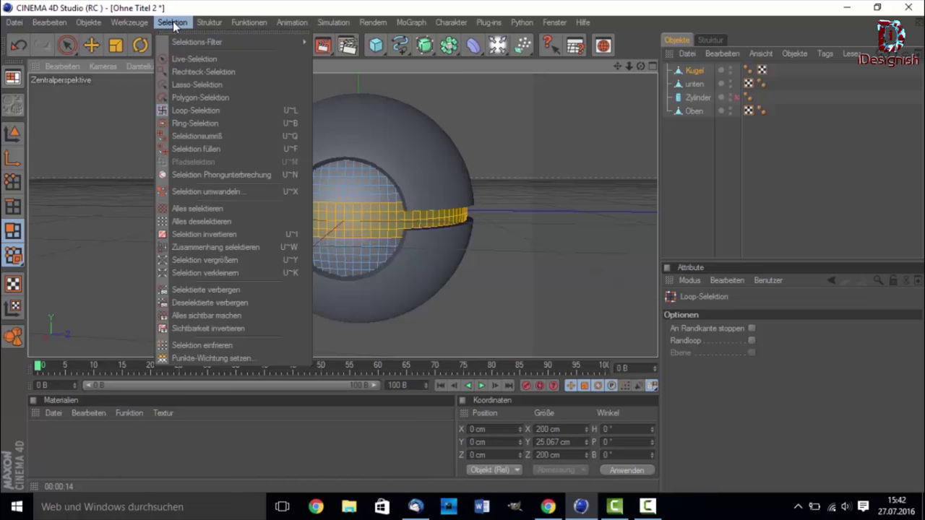
left_click(252, 231)
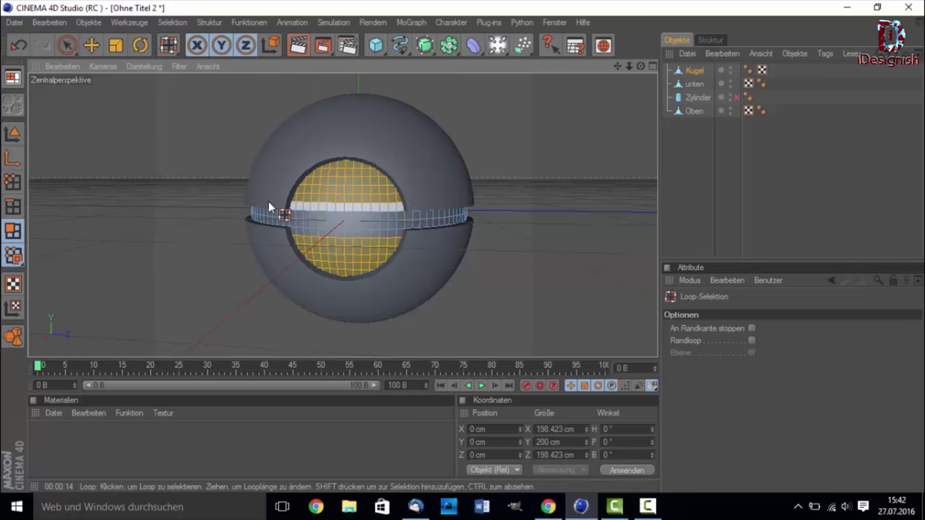
key("Delete")
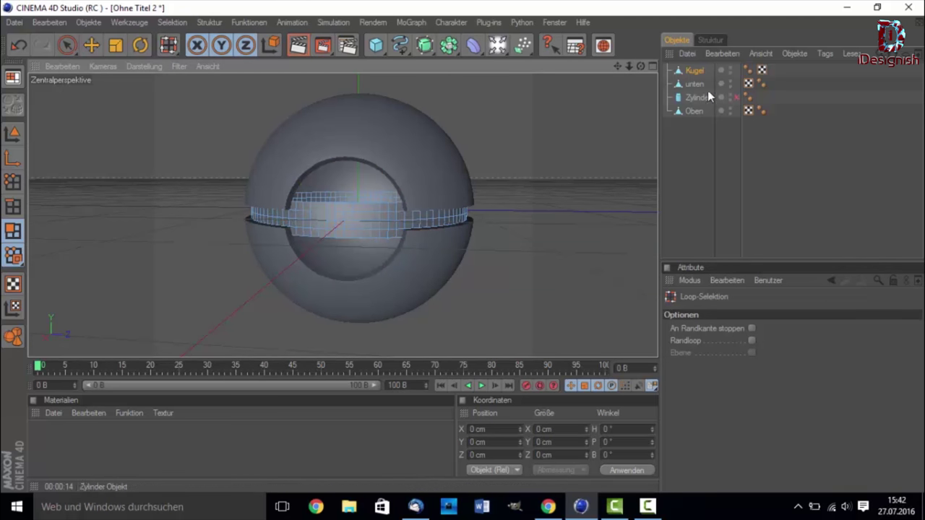
Rename the Kugel to 'Gürtel' and reactivate loop selection.
double_click(696, 71)
type("G")
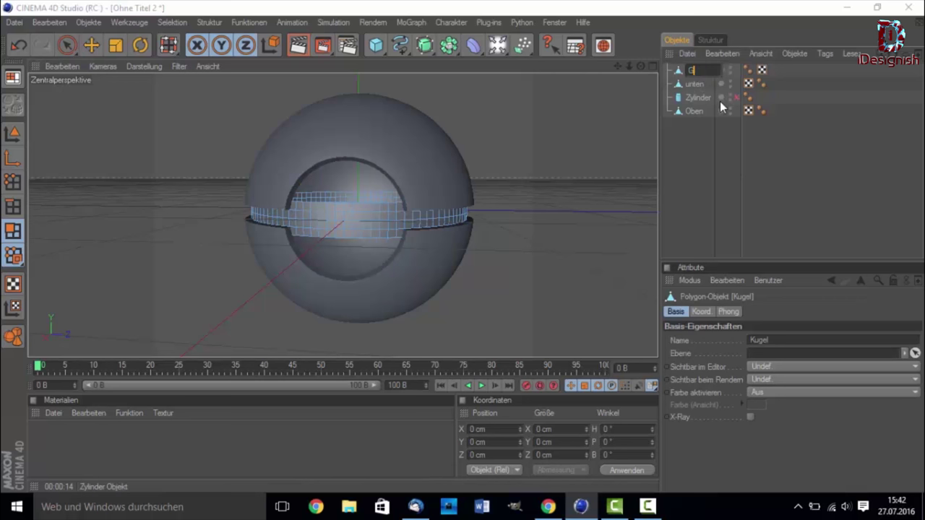
type("ürtel")
key("Return")
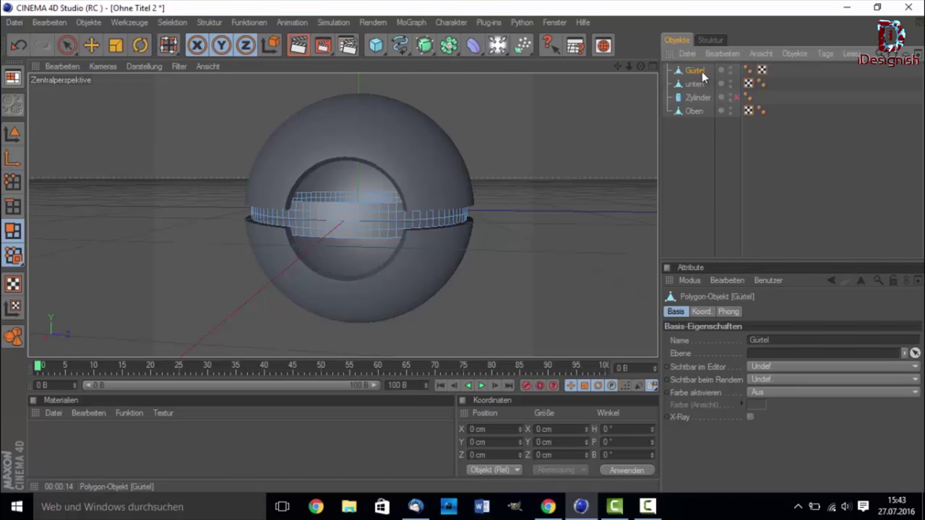
key("u")
key("l")
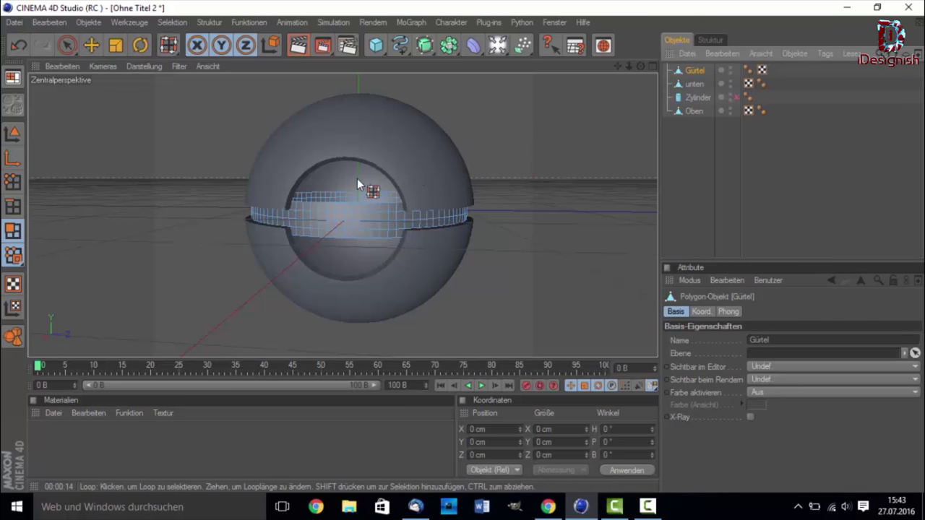
Loop-select the belt polygons and extrude them outward with a 5 cm offset.
left_click(316, 201)
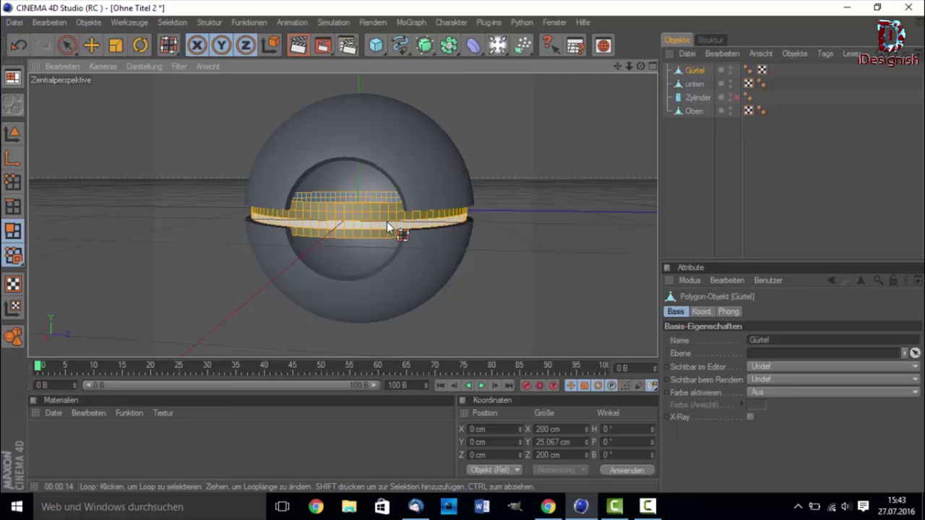
left_click(383, 221, "shift")
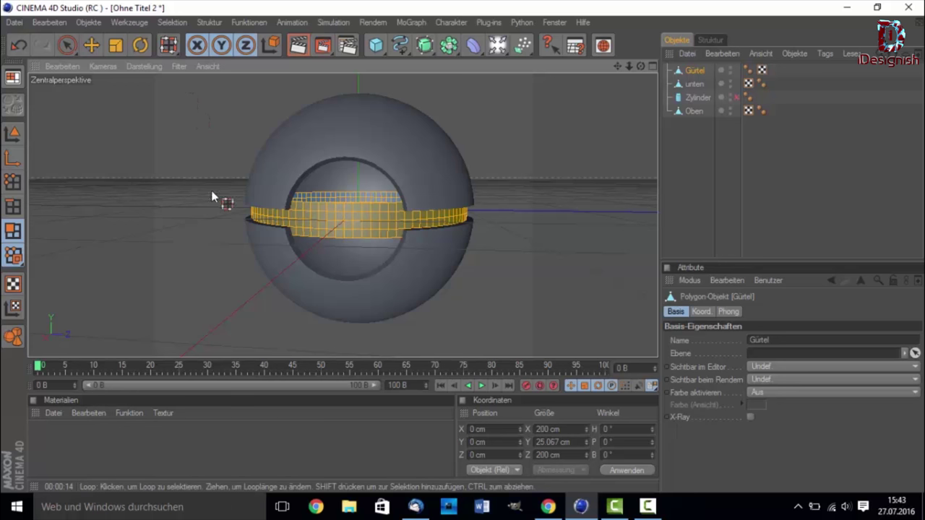
right_click(349, 216)
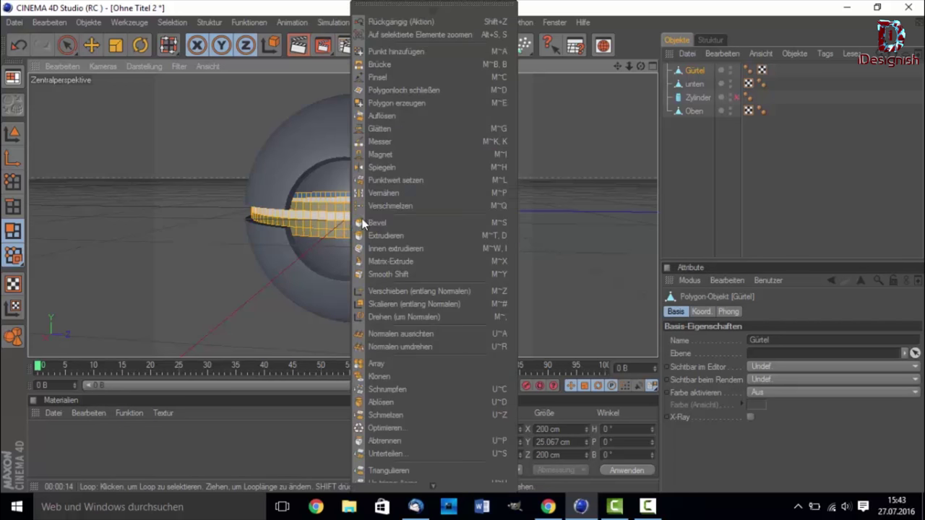
left_click(400, 236)
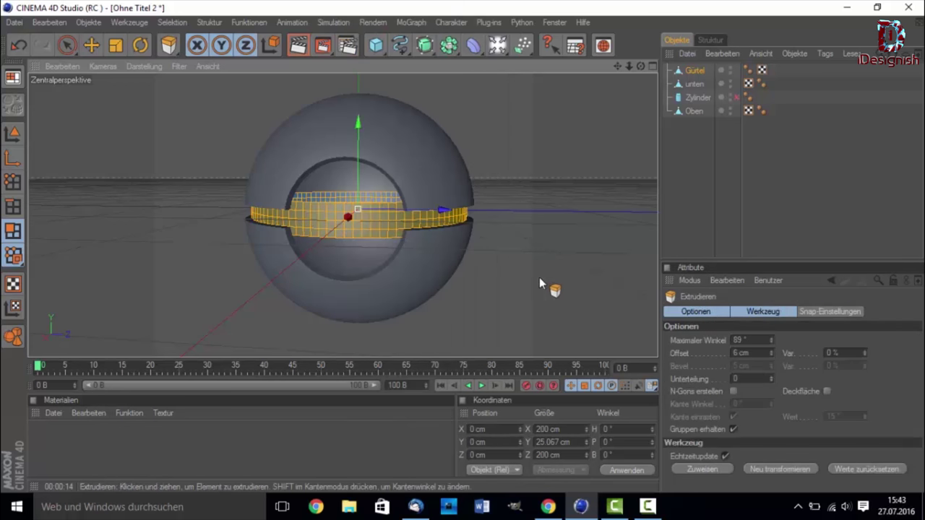
left_click(752, 353)
key("Return")
left_click(705, 468)
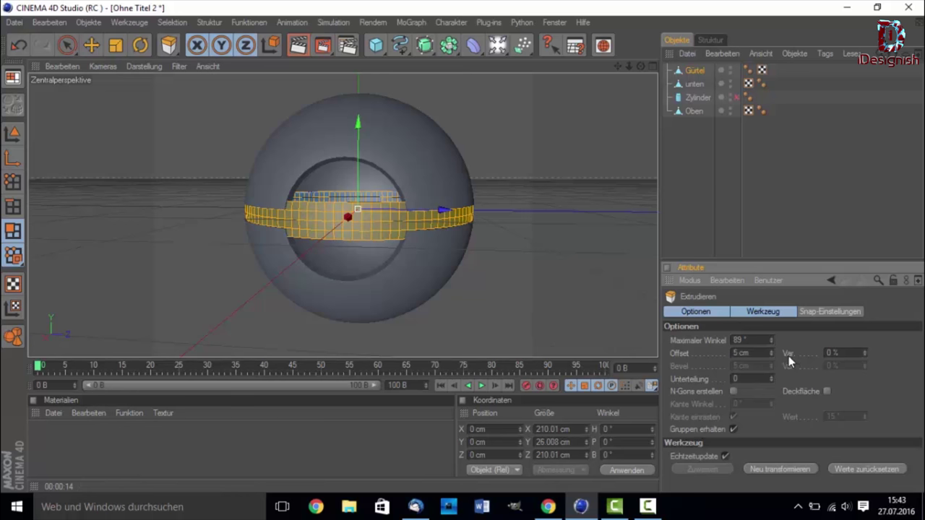
View the extruded belt from above, select Gürtel and return to Model mode.
scroll(446, 191, "up", 2)
scroll(445, 192, "up", 2)
scroll(541, 190, "down", 2)
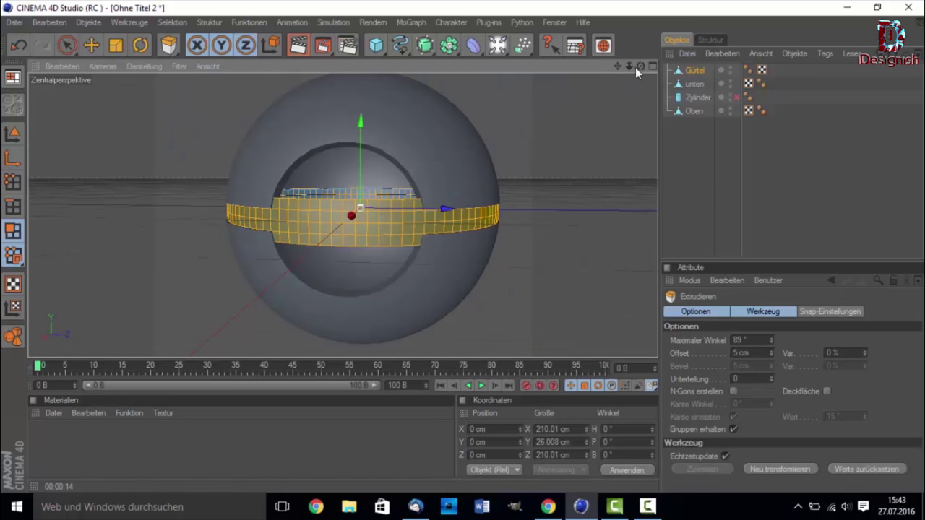
left_click_drag(635, 67, 715, 192)
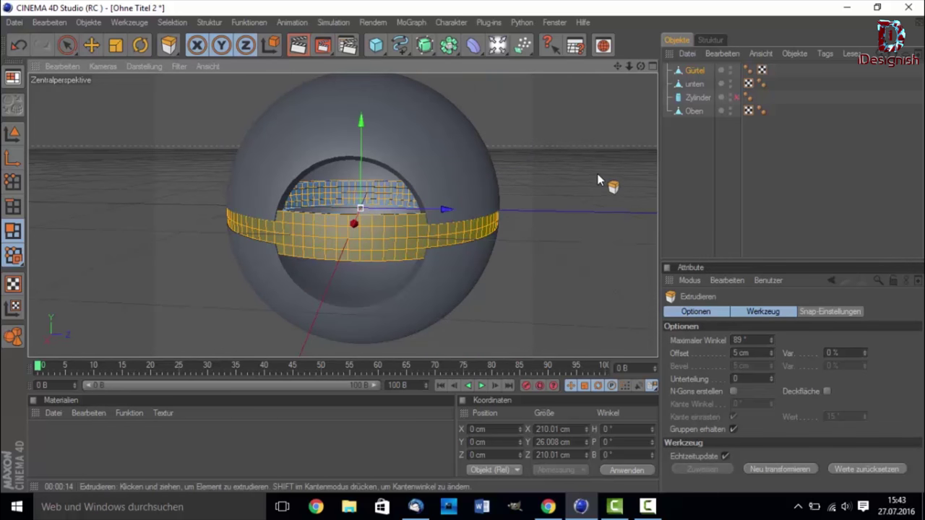
left_click(694, 72)
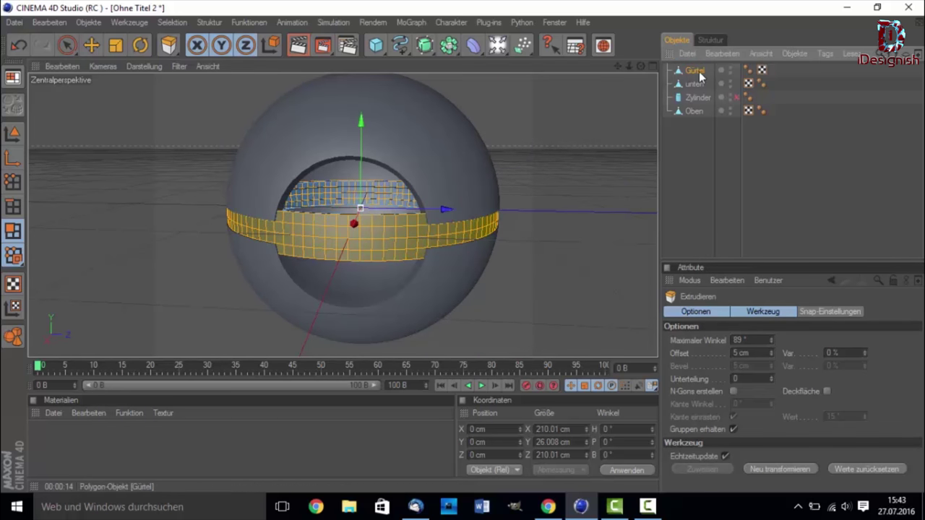
left_click(8, 135)
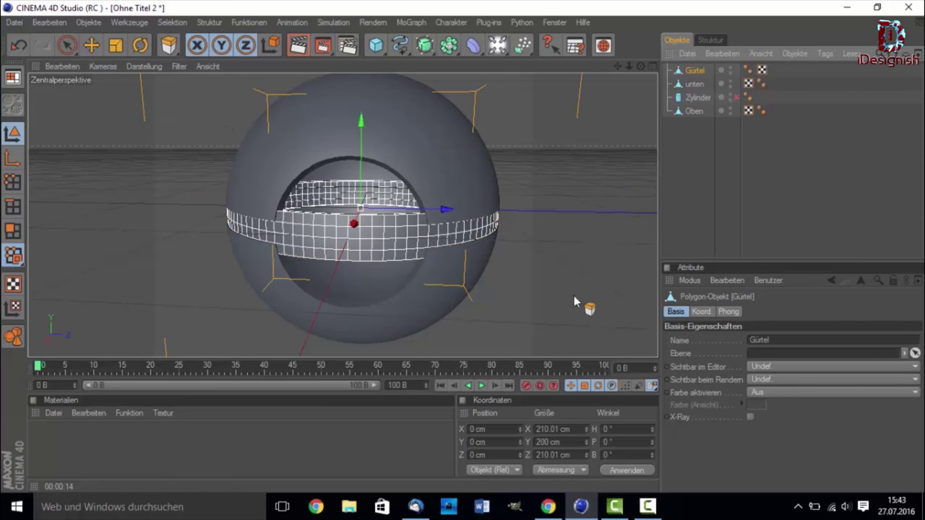
Scale the Gürtel ring to about 202.87 cm across, then deselect it.
left_click(116, 45)
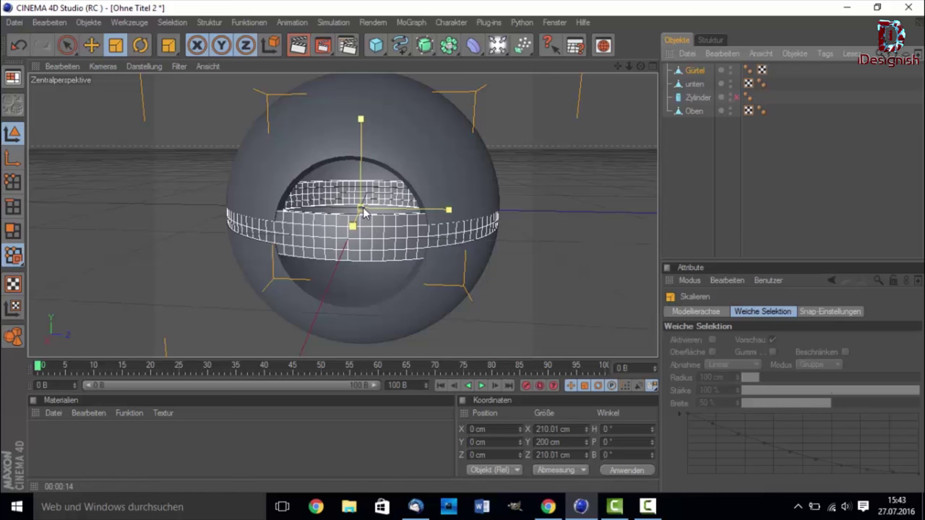
left_click_drag(363, 207, 355, 211)
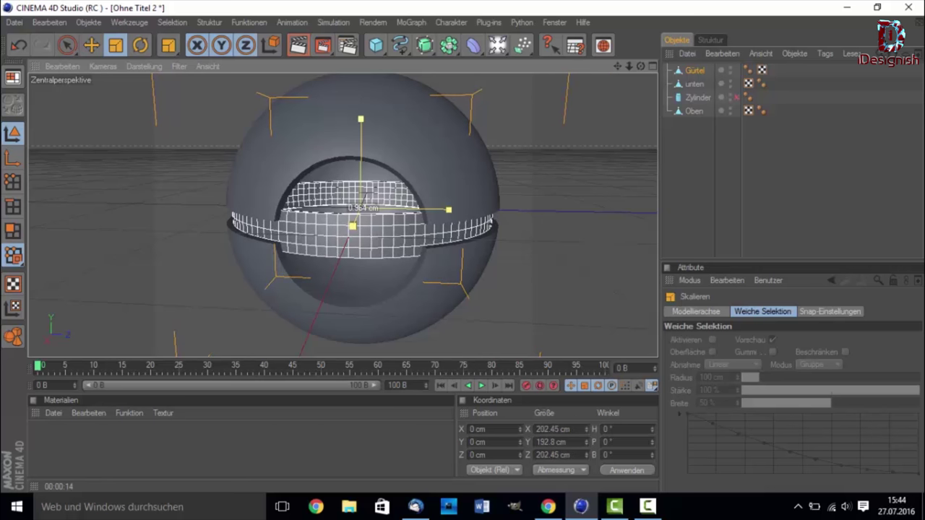
left_click_drag(355, 210, 356, 211)
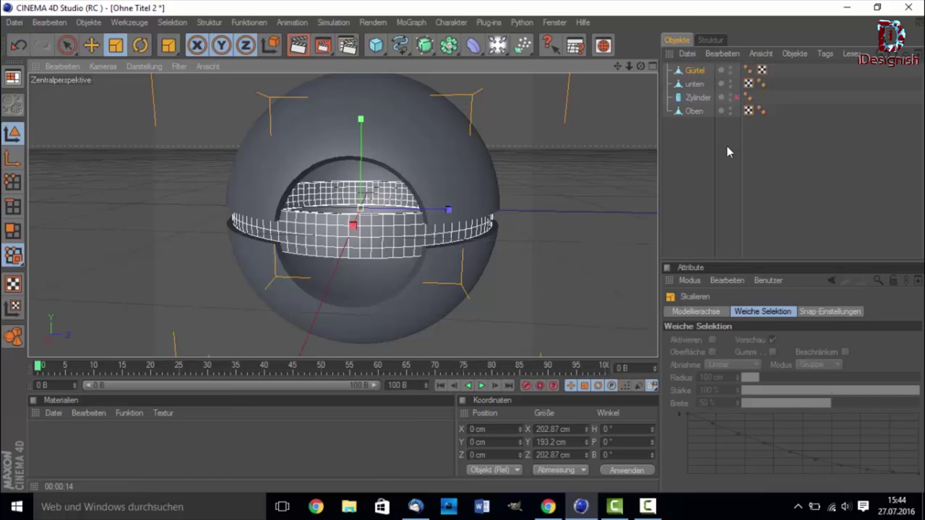
left_click(679, 175)
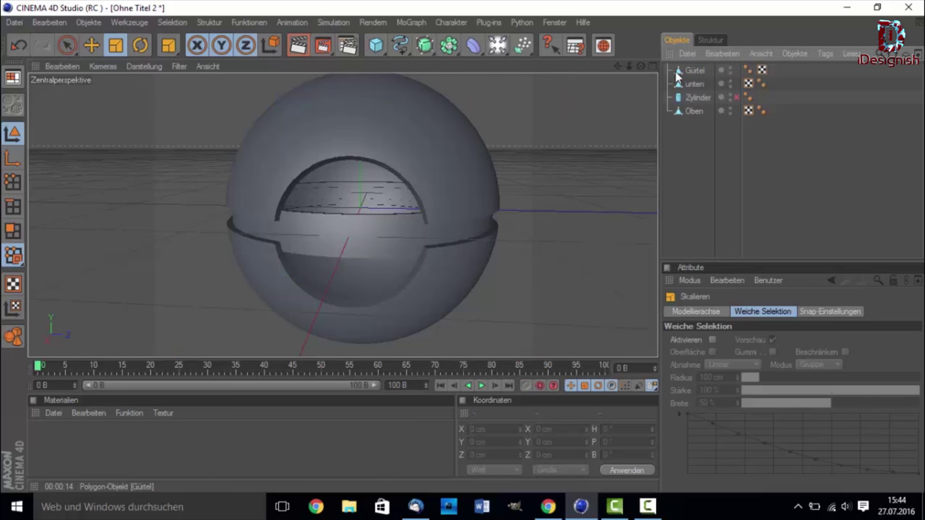
Re-enable the hidden Zylinder so it shows in the viewport again.
left_click(698, 98)
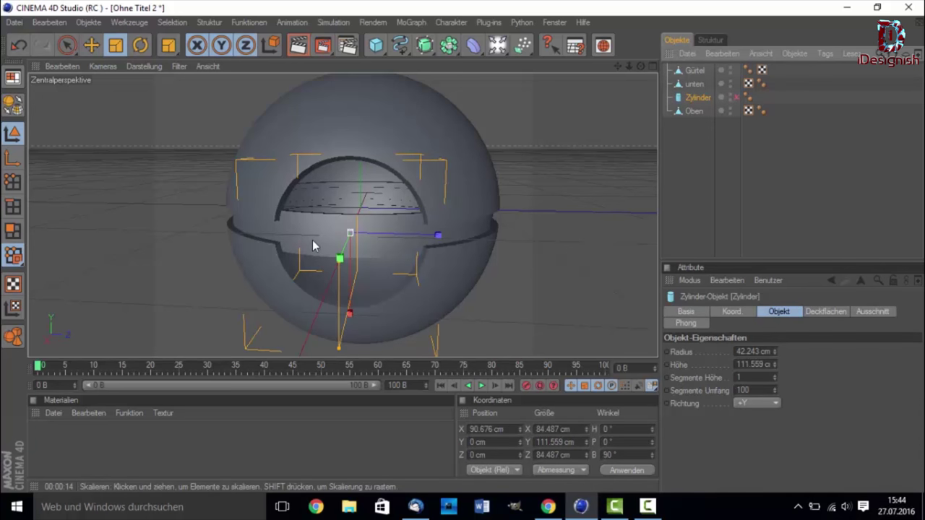
left_click(374, 245)
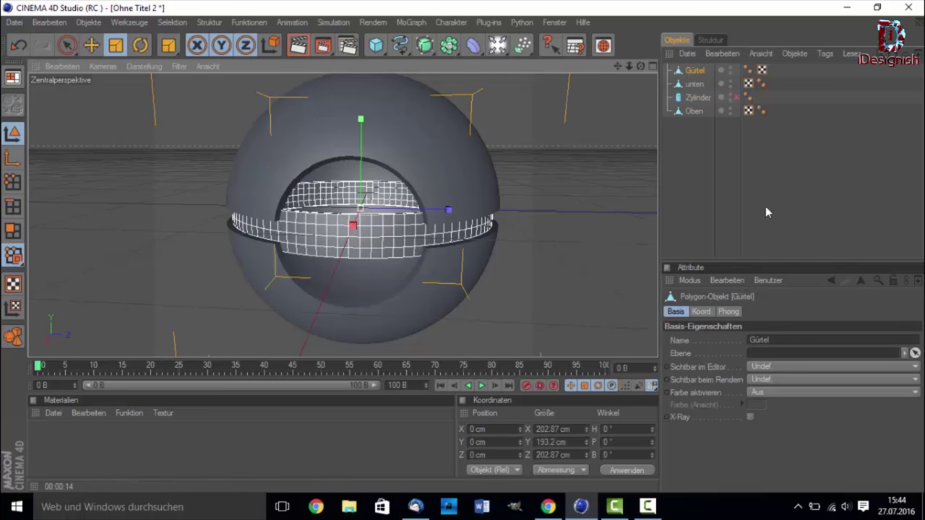
left_click(736, 97)
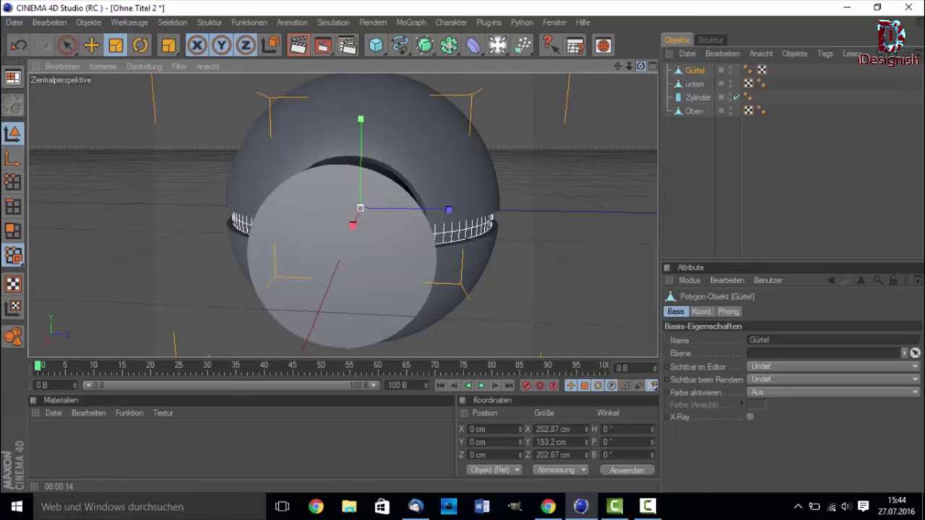
left_click_drag(640, 66, 639, 66)
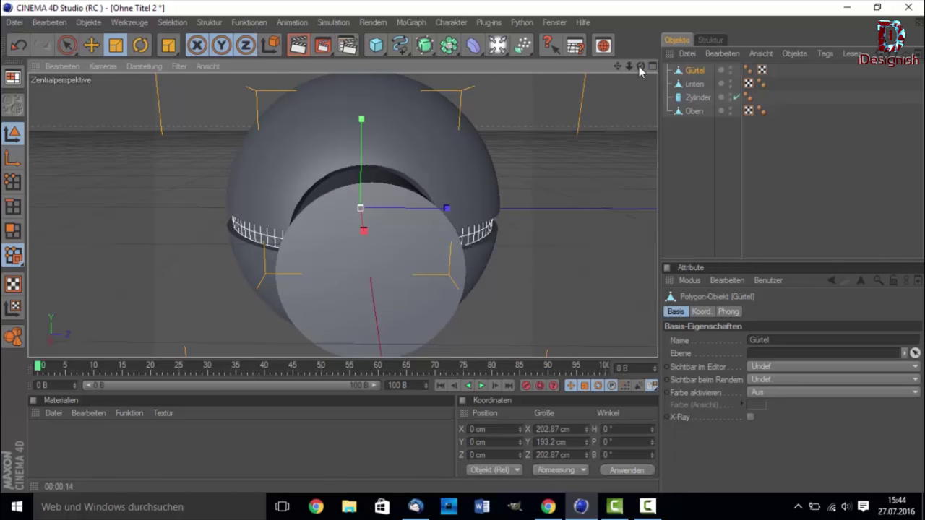
Add a Boole object and place Zylinder and Gürtel inside it.
left_click(444, 47)
left_click(568, 59)
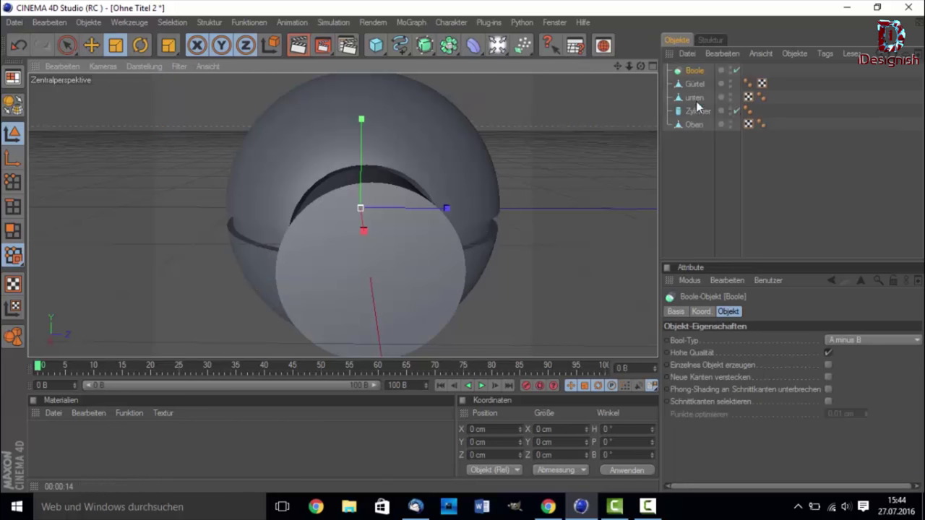
left_click_drag(693, 114, 697, 76)
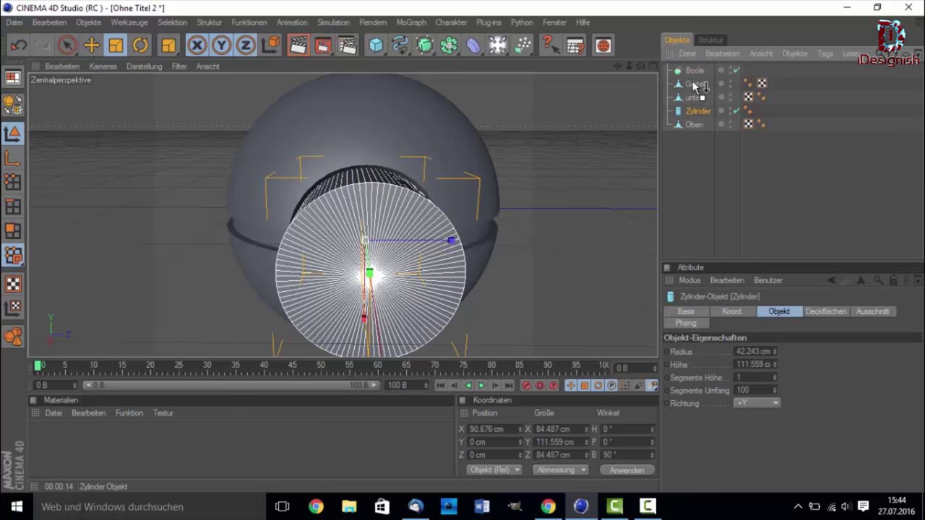
left_click_drag(693, 97, 698, 78)
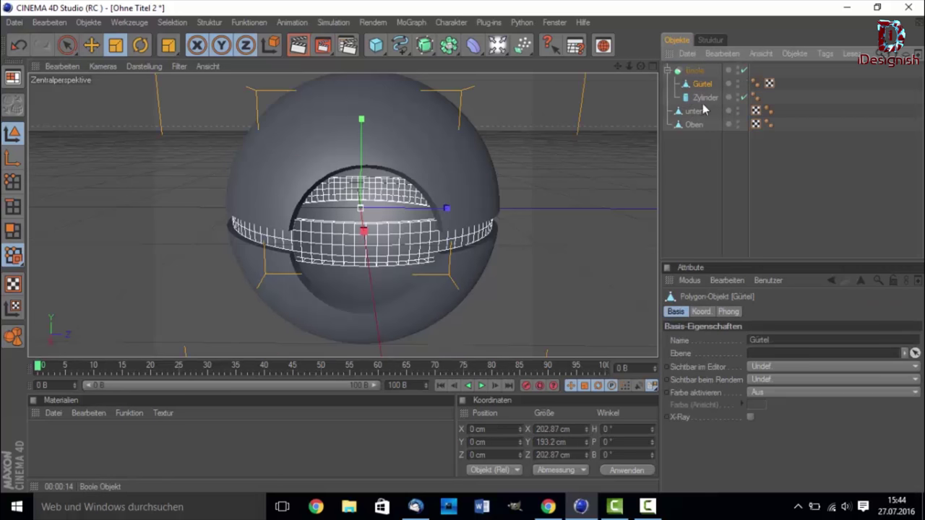
left_click(712, 174)
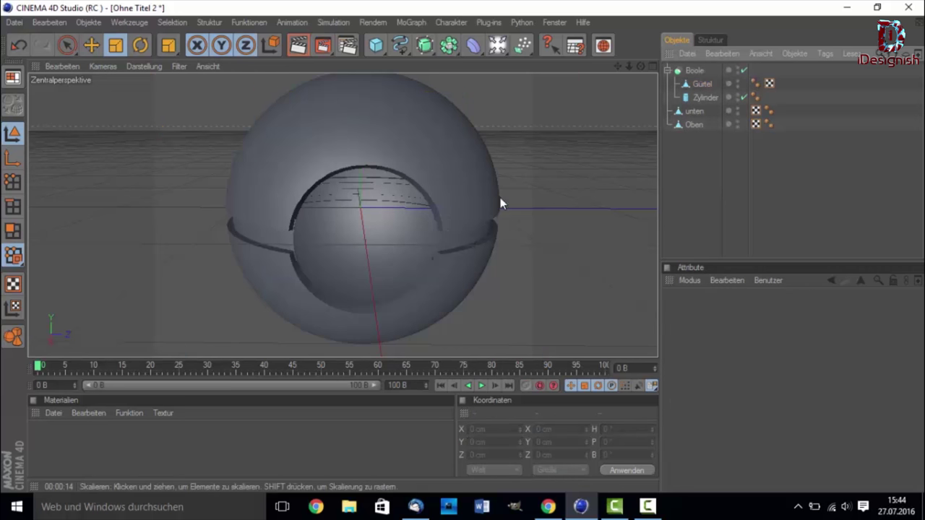
Orbit around the belt to inspect the round notch cut by the cylinder.
left_click_drag(640, 66, 374, 146)
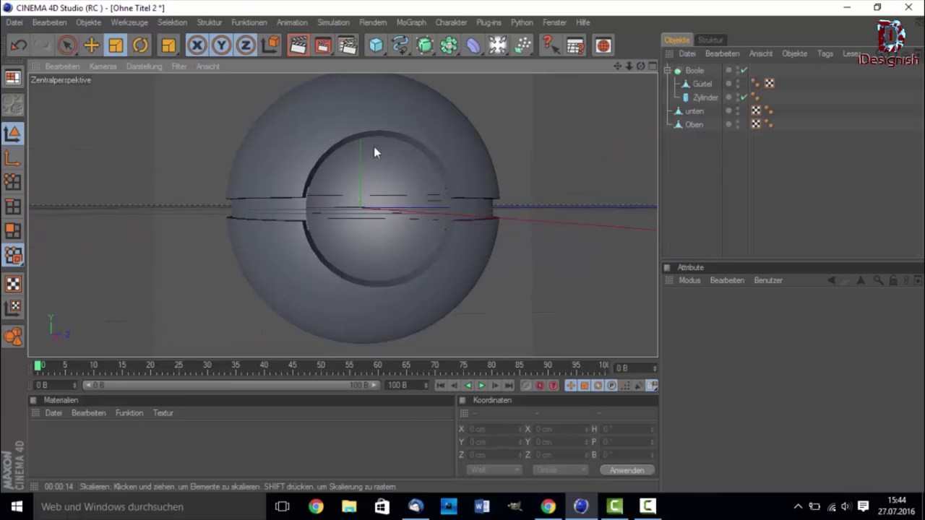
left_click(489, 211)
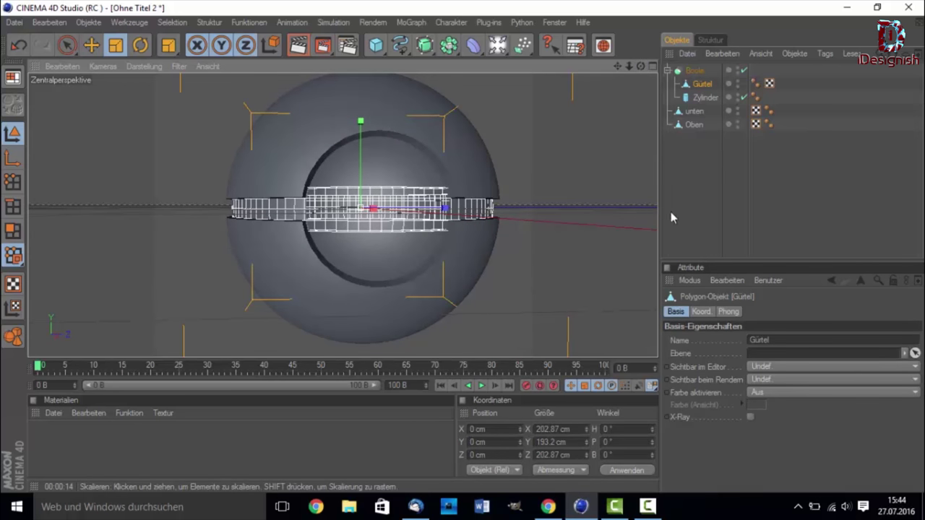
left_click(735, 195)
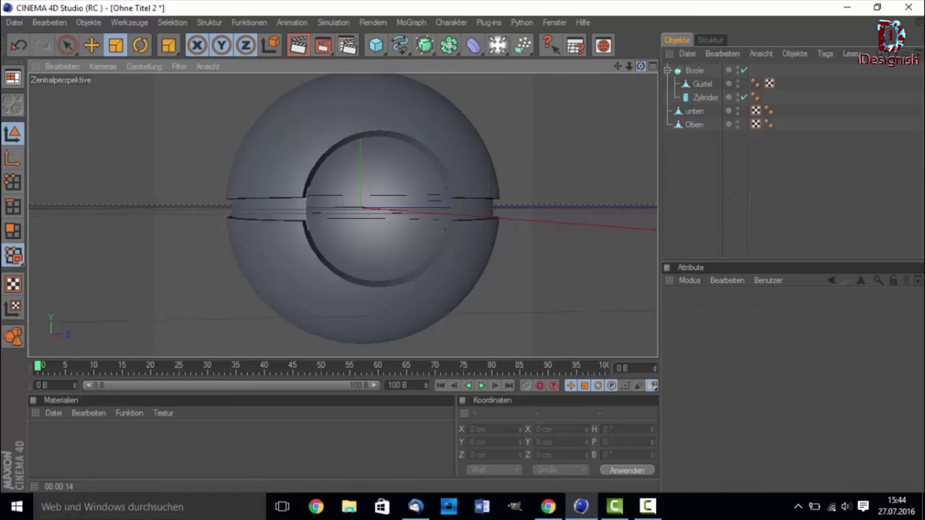
left_click_drag(640, 66, 640, 66)
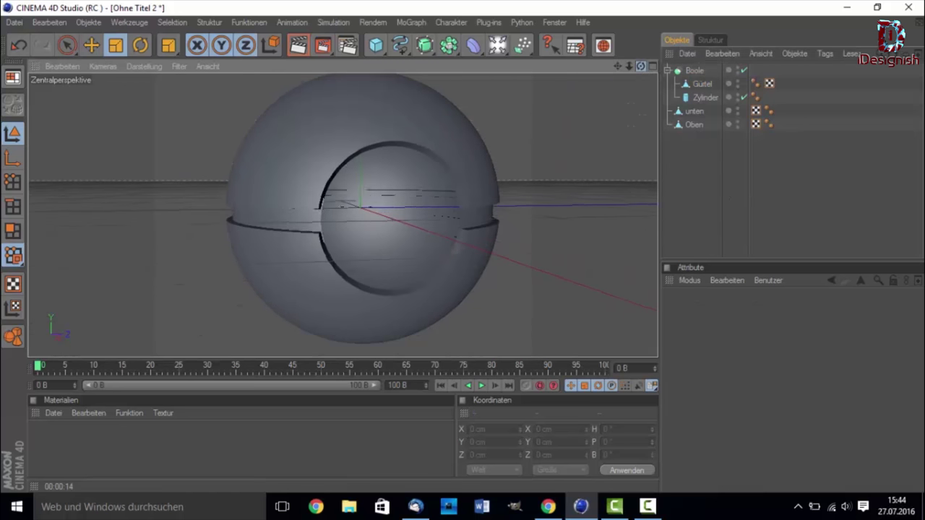
left_click_drag(640, 66, 640, 66)
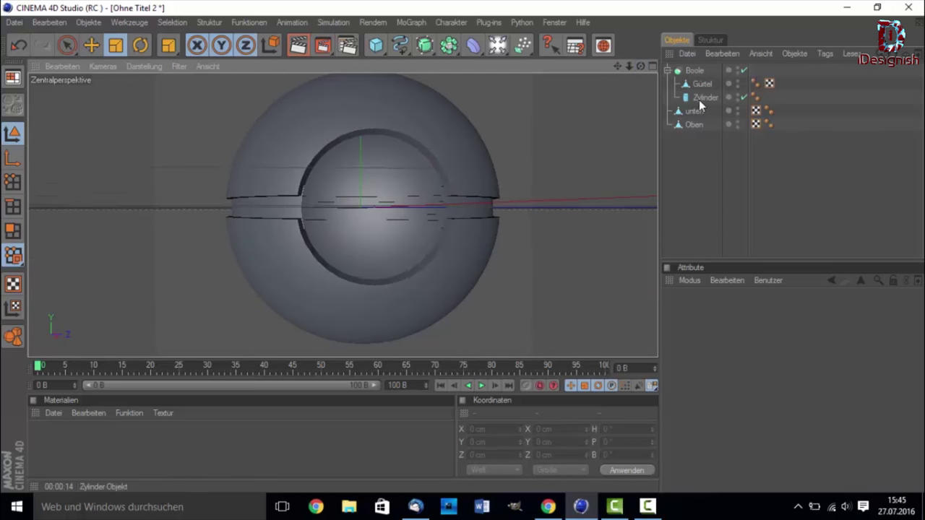
left_click(701, 97)
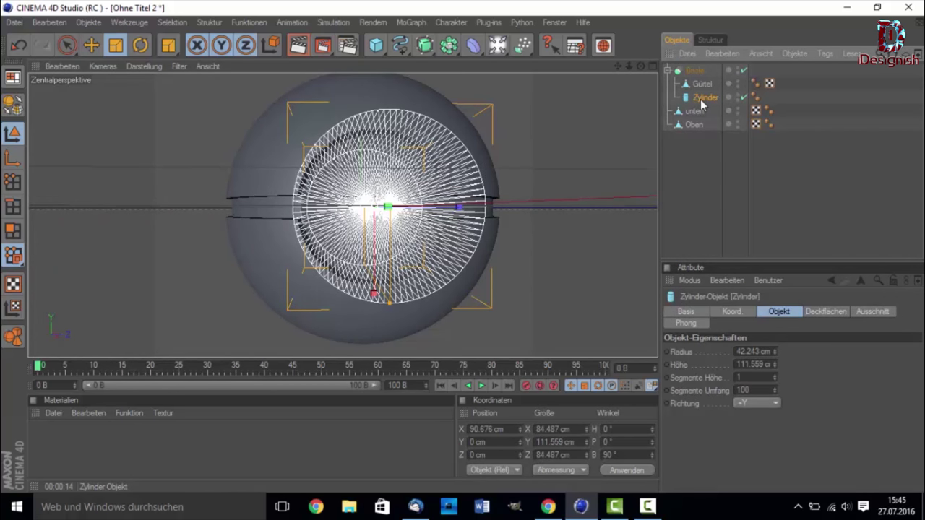
Duplicate the cylinder and hide the upper shell Oben to expose the bowl.
key("ctrl+c")
key("ctrl+v")
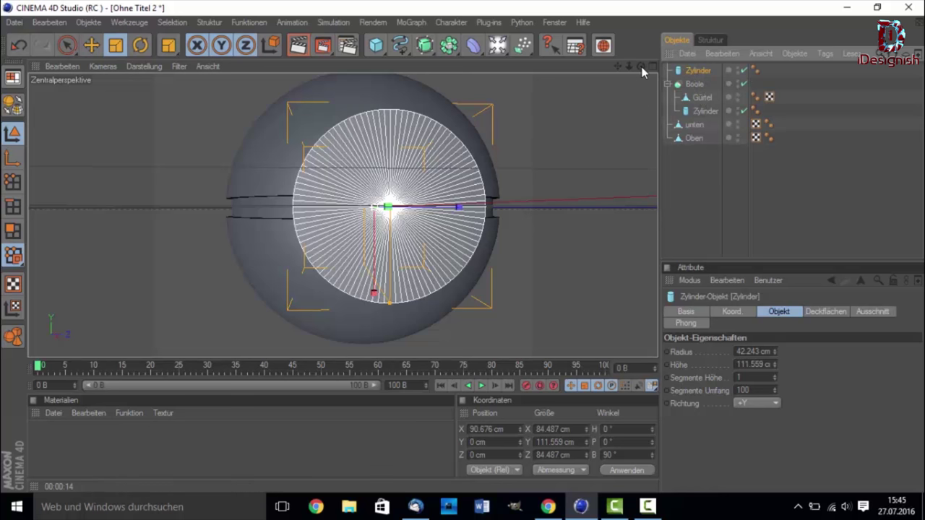
left_click_drag(641, 67, 607, 79)
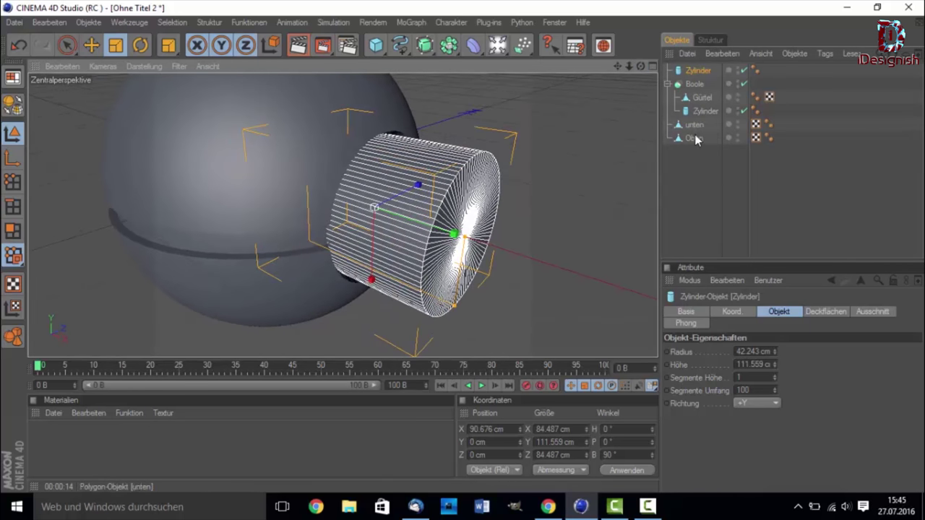
left_click(694, 137)
left_click_drag(625, 69, 737, 154)
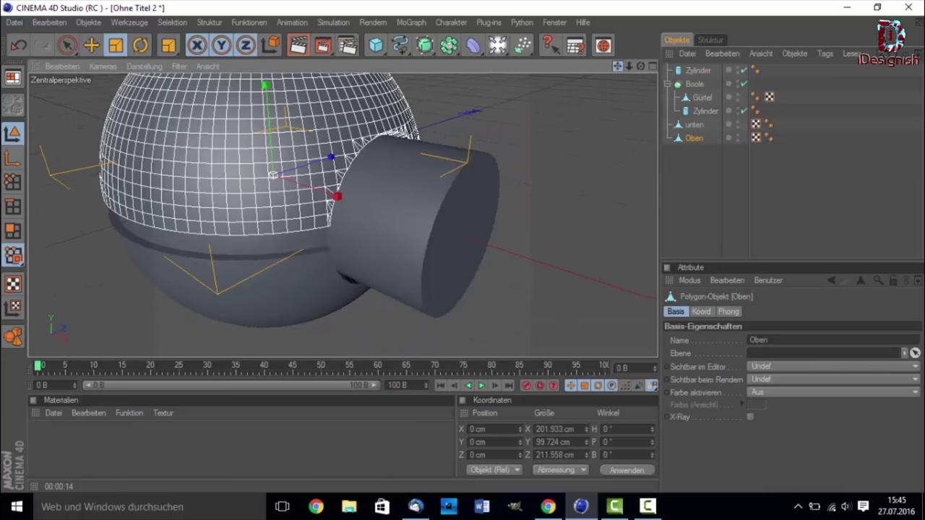
left_click(737, 136)
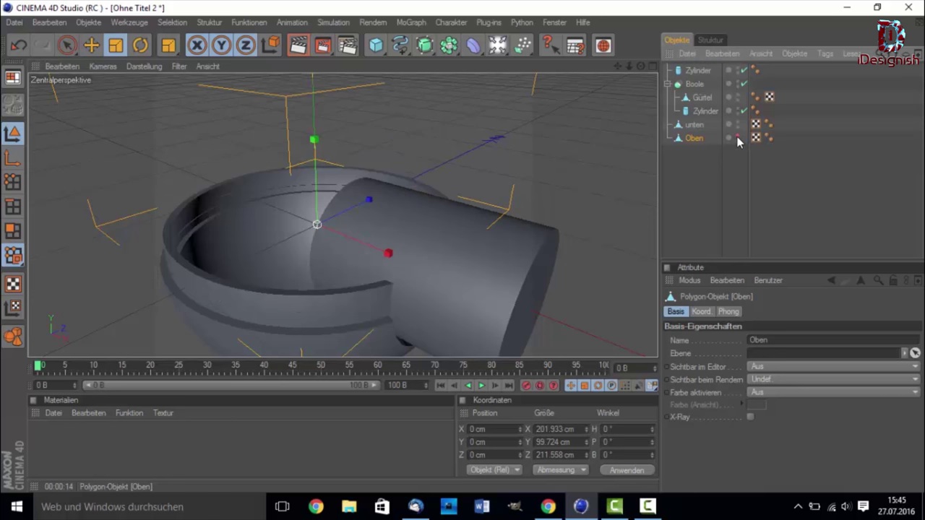
left_click(522, 274)
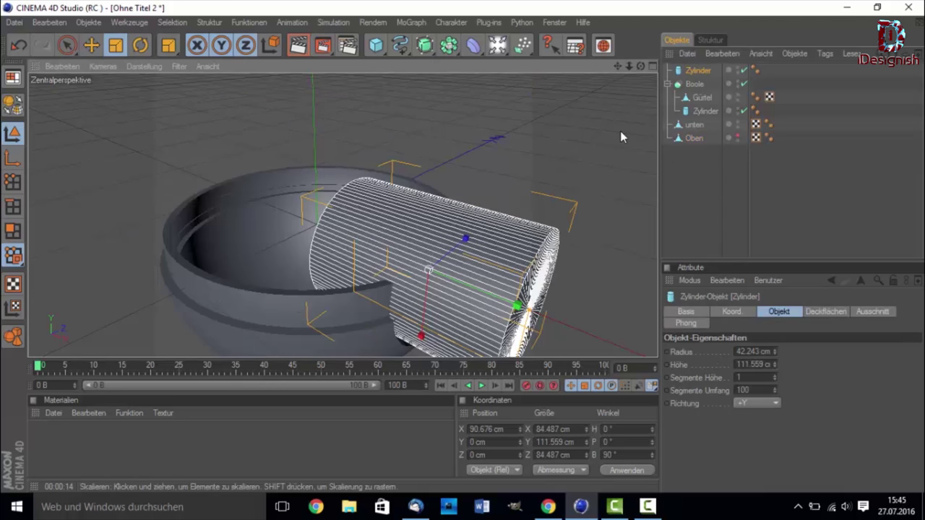
left_click_drag(641, 65, 531, 179)
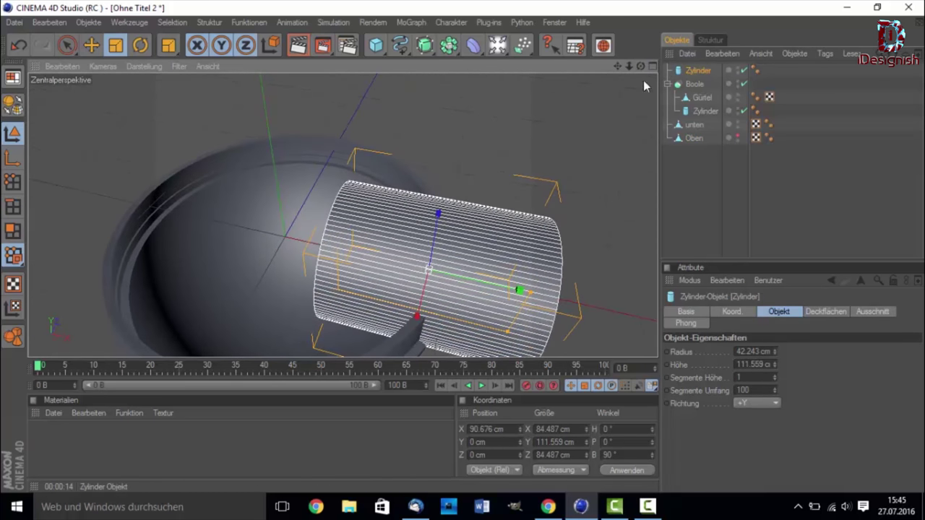
Flatten the duplicate cylinder into a thin disc about 2.6 cm high.
mouse_move(495, 297)
left_mouse_down()
mouse_move(404, 304)
mouse_move(407, 295)
left_mouse_up()
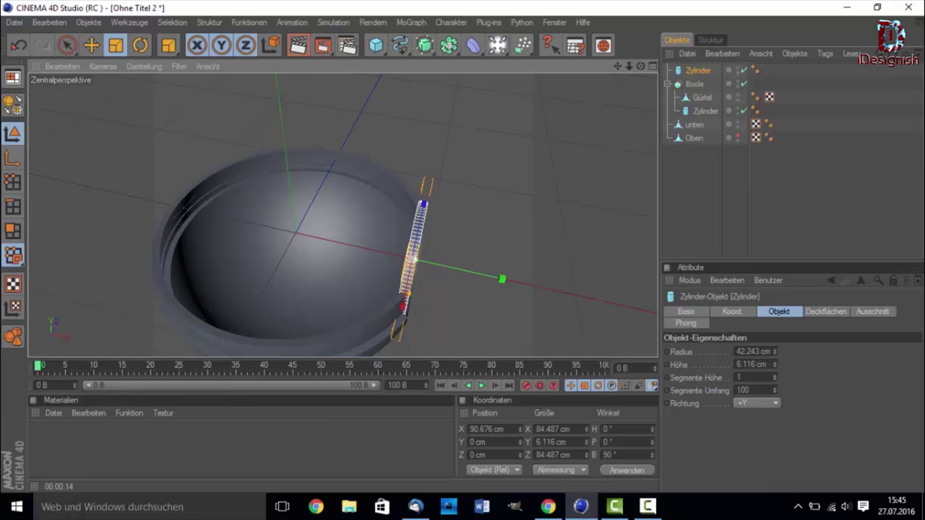
mouse_move(480, 270)
left_mouse_down("alt")
mouse_move(613, 84)
mouse_move(650, 94)
mouse_move(643, 79)
left_mouse_up("alt")
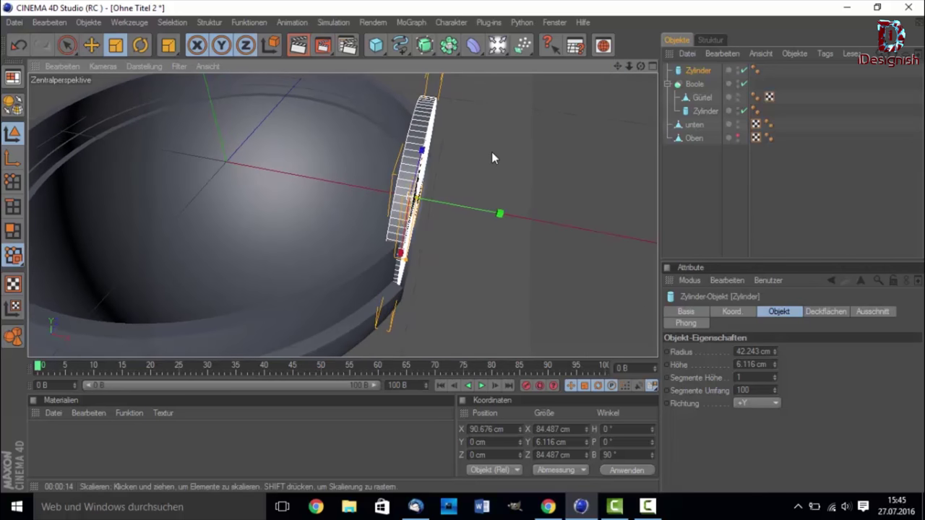
scroll(491, 152, "up", 3)
left_click_drag(460, 193, 443, 189)
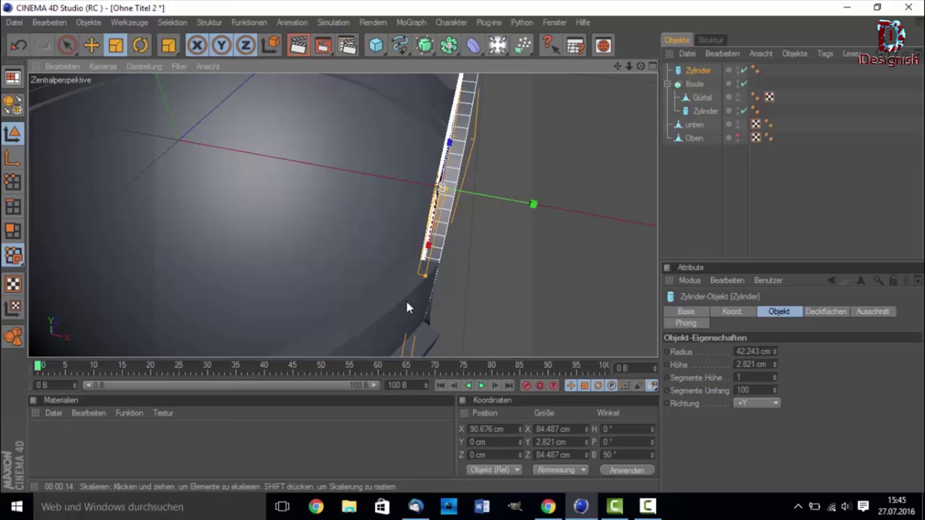
left_click_drag(452, 195, 439, 189)
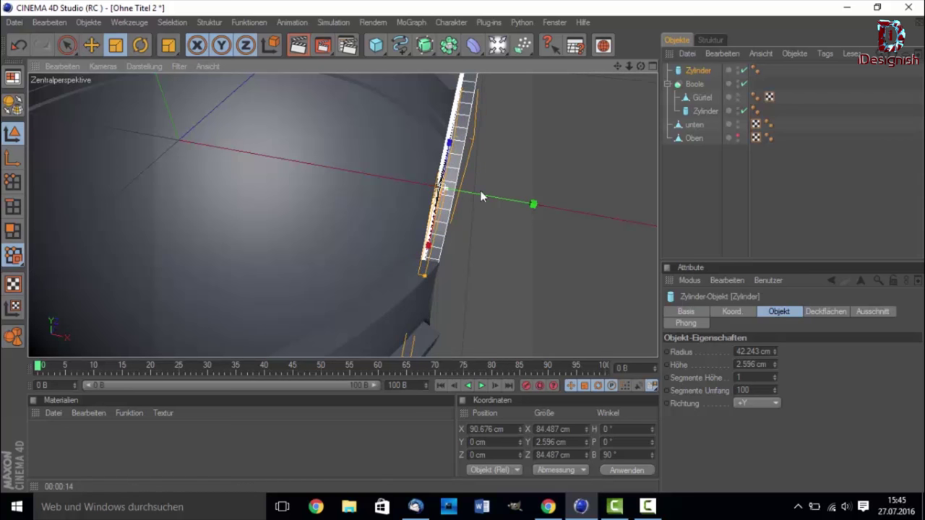
Unhide Oben, deselect the disc and orient the view toward the opening.
left_click_drag(640, 65, 535, 73)
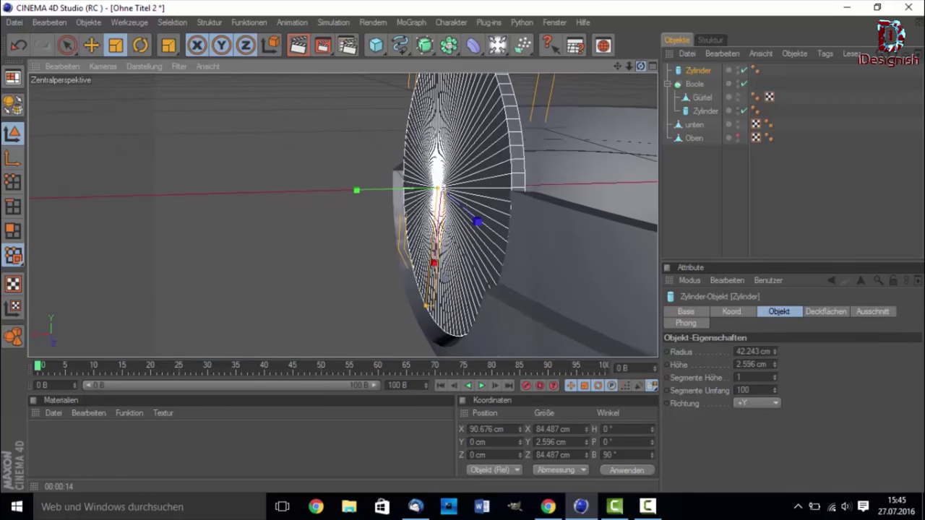
mouse_move(535, 73)
left_mouse_down()
mouse_move(599, 82)
mouse_move(629, 67)
mouse_move(613, 101)
left_mouse_up()
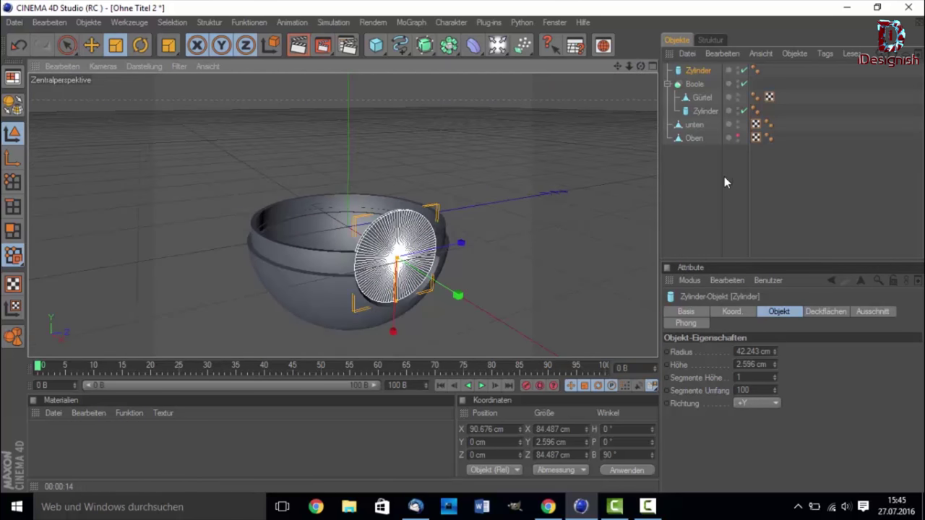
left_click(738, 137)
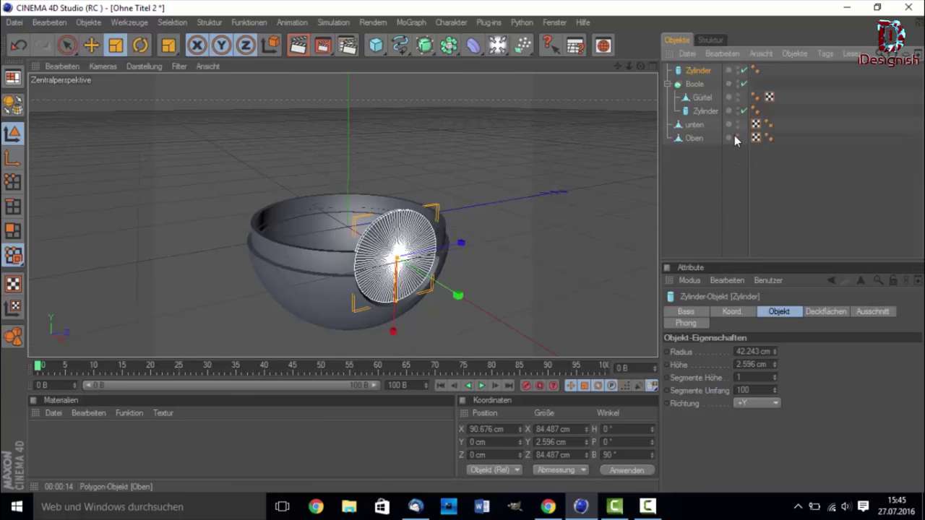
left_click(734, 241)
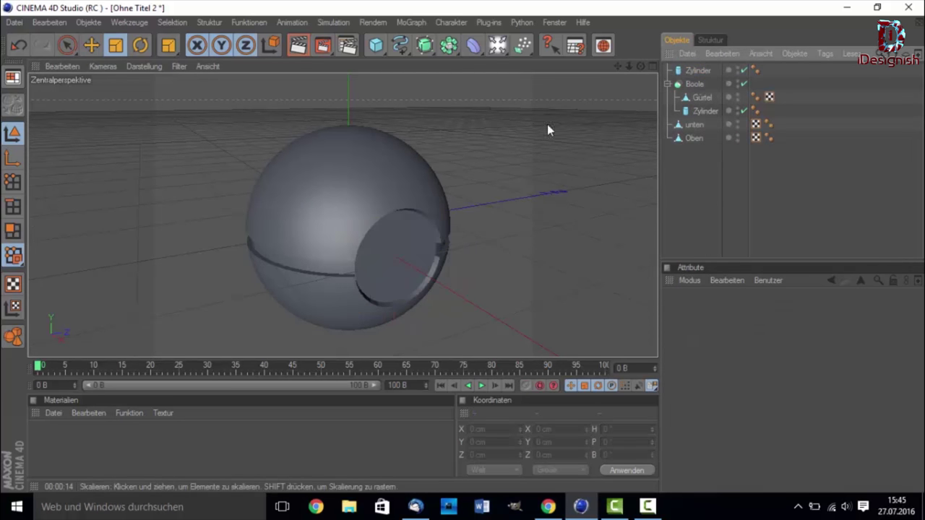
left_click_drag(641, 67, 654, 79)
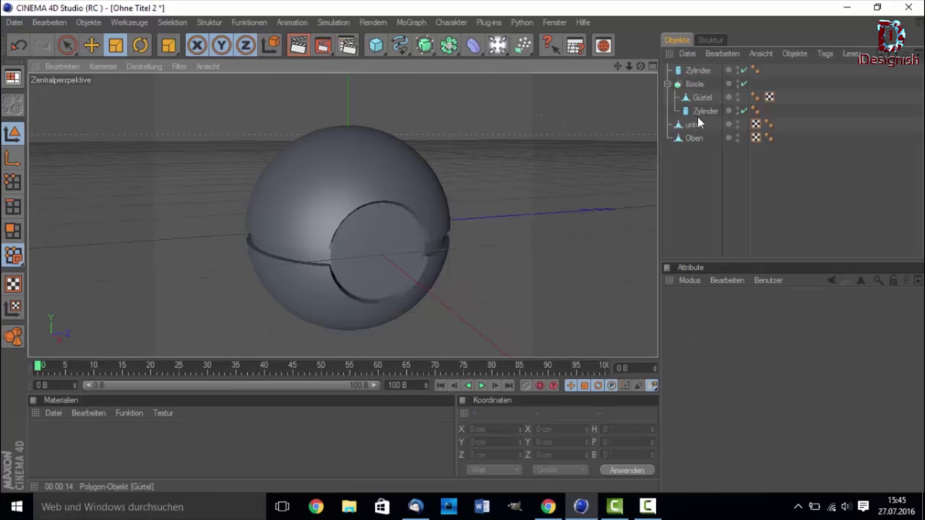
Duplicate the button disc, nudge the copy outward along X and shrink it to 61.599 cm.
left_click(698, 72)
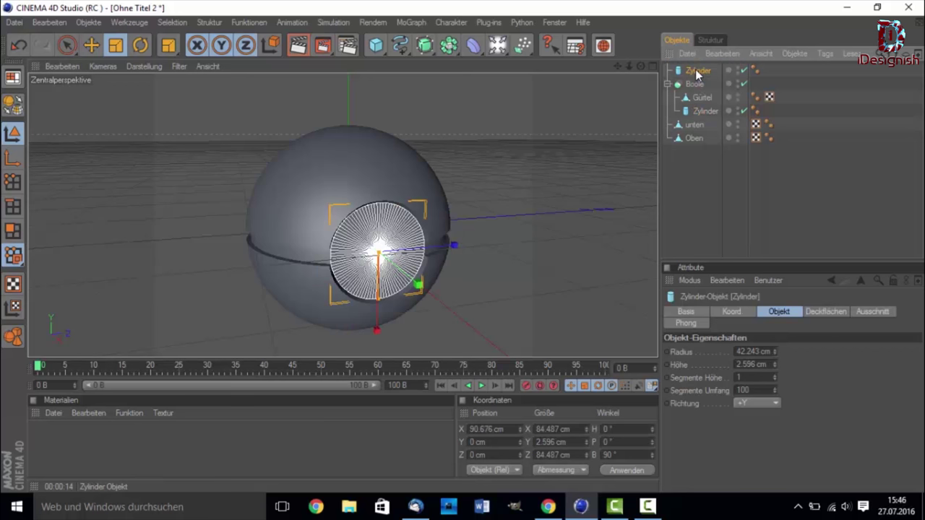
key("ctrl+v")
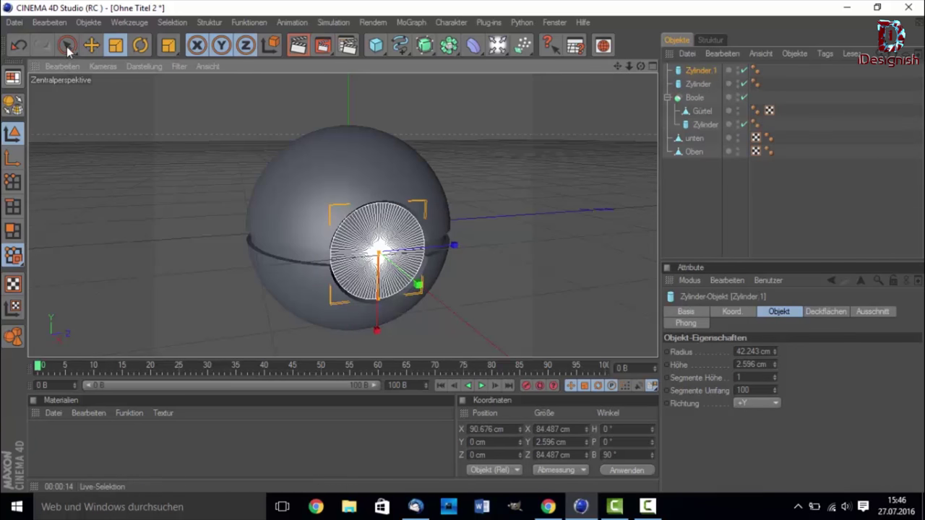
key("space")
left_click_drag(641, 67, 478, 243)
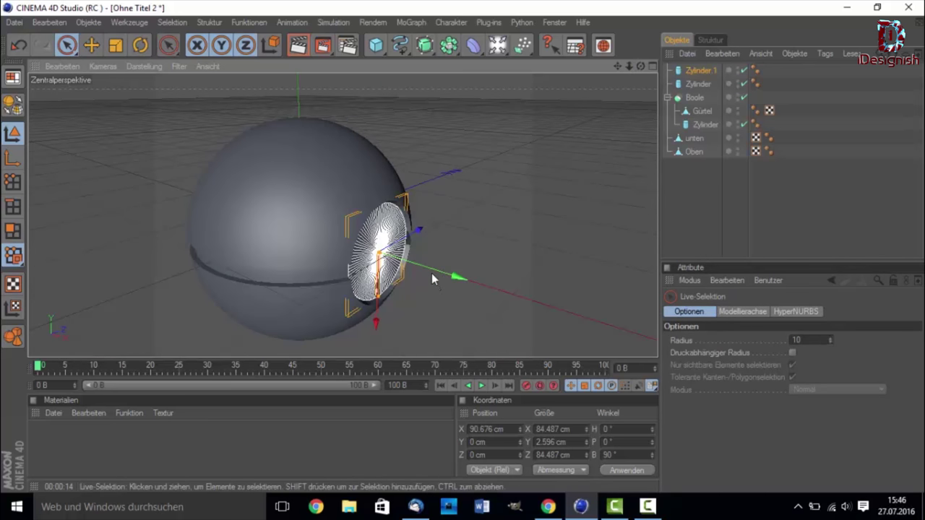
left_click_drag(455, 276, 466, 278)
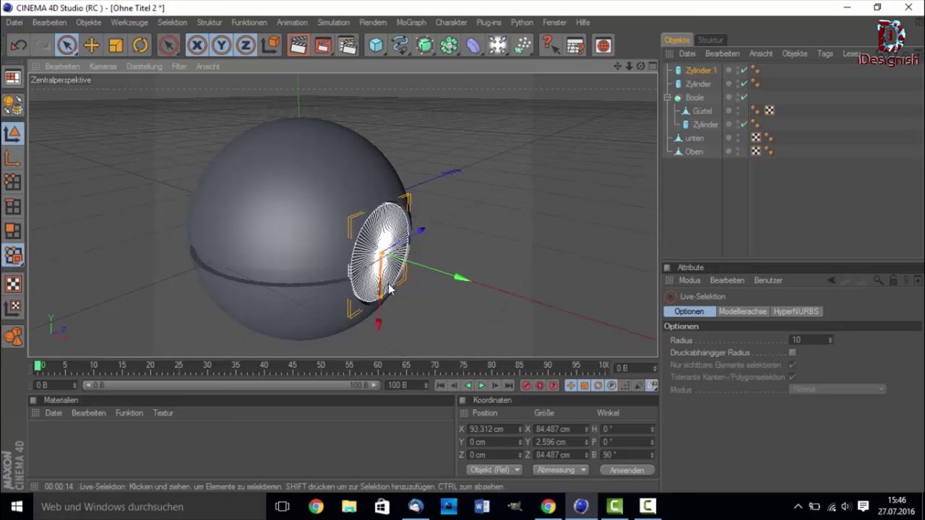
mouse_move(385, 304)
left_mouse_down()
mouse_move(383, 289)
mouse_move(359, 299)
left_mouse_up()
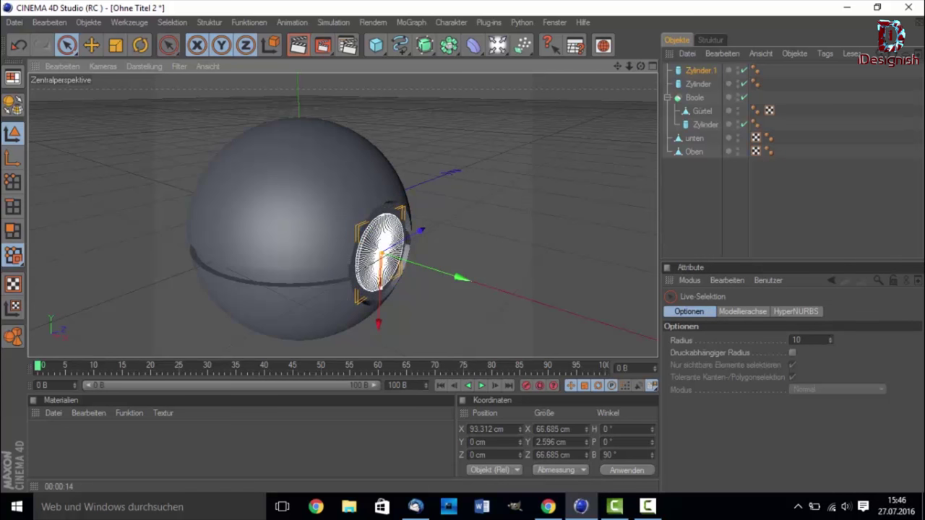
key("ctrl+z")
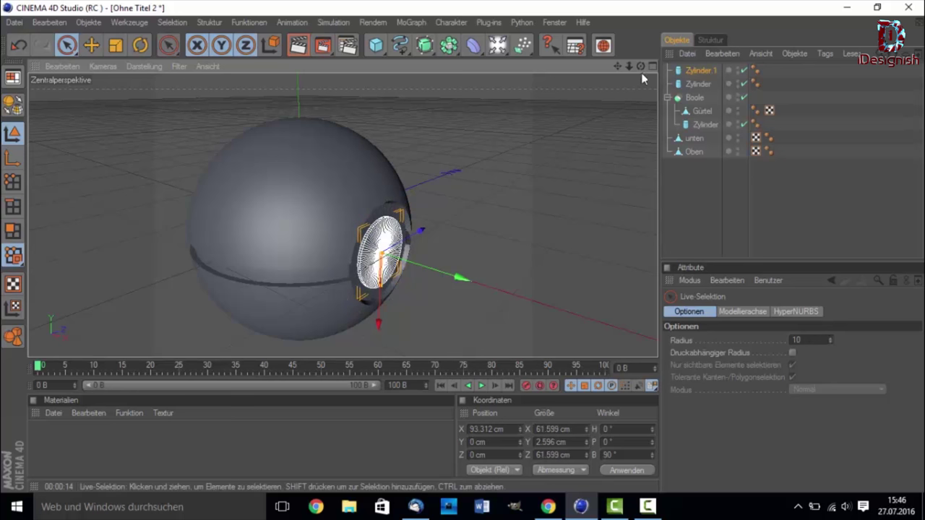
left_click_drag(642, 67, 614, 72)
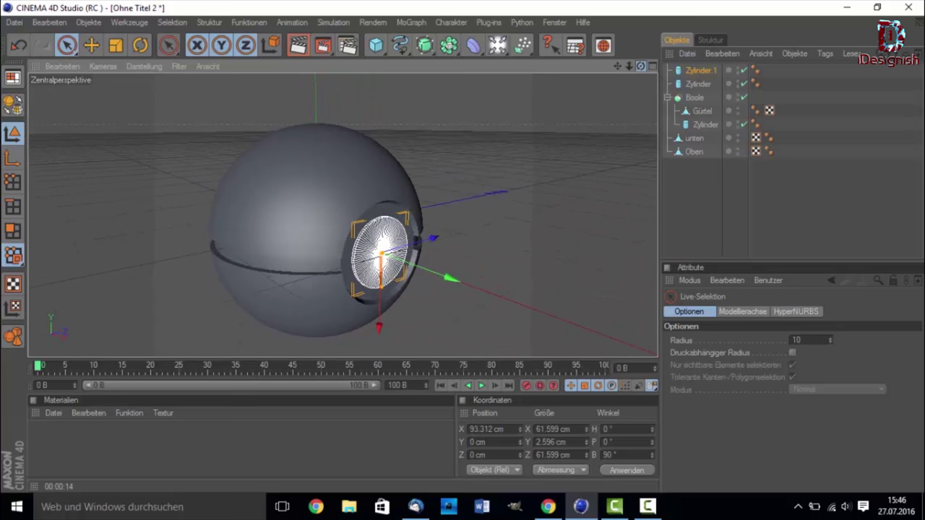
scroll(516, 186, "up", 2)
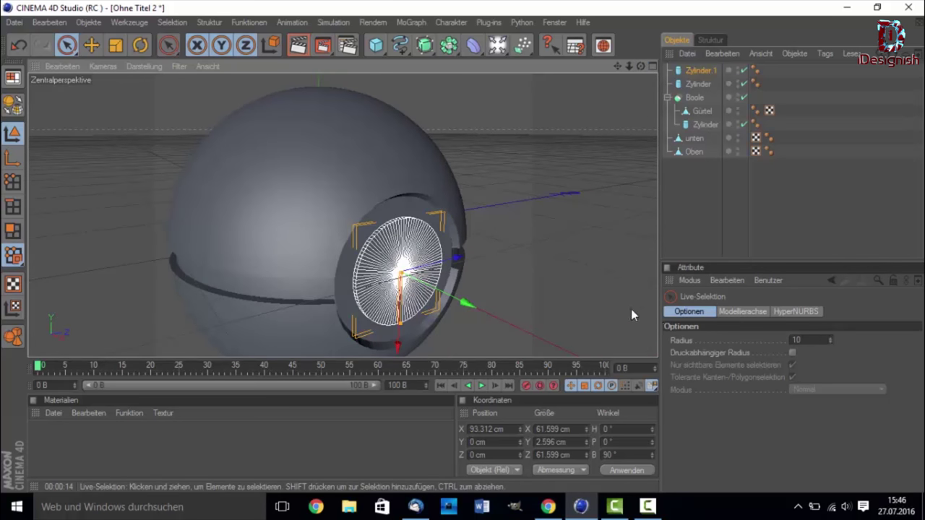
Enable Rundung on Zylinder.1's caps and thicken the disc to 3.957 cm.
left_click(698, 70)
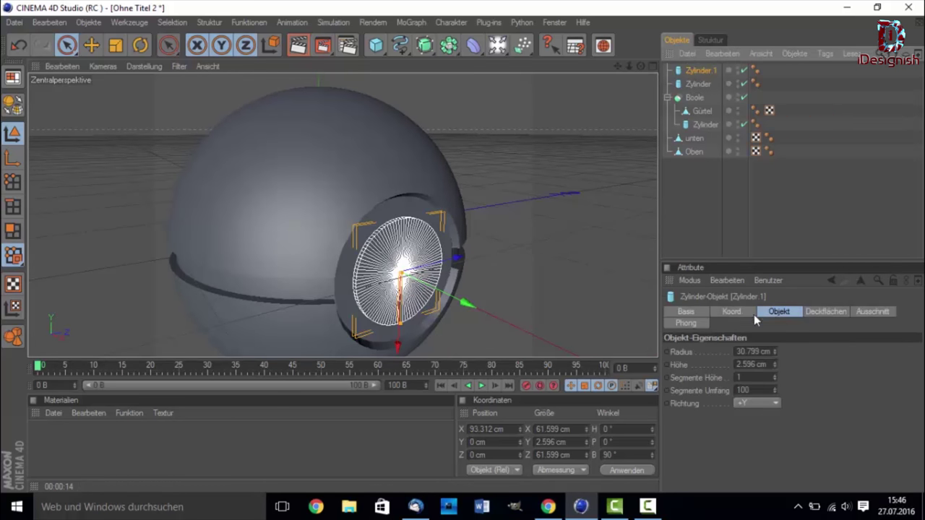
left_click(817, 312)
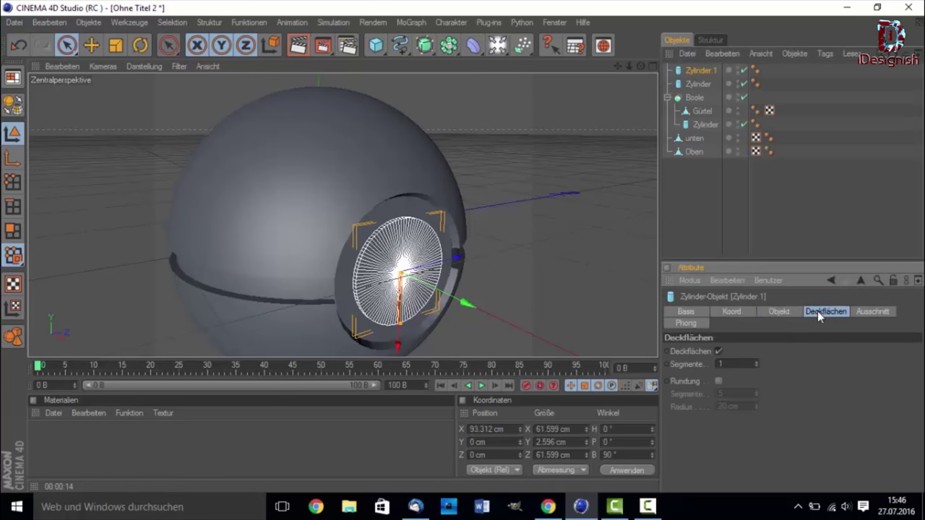
left_click(718, 381)
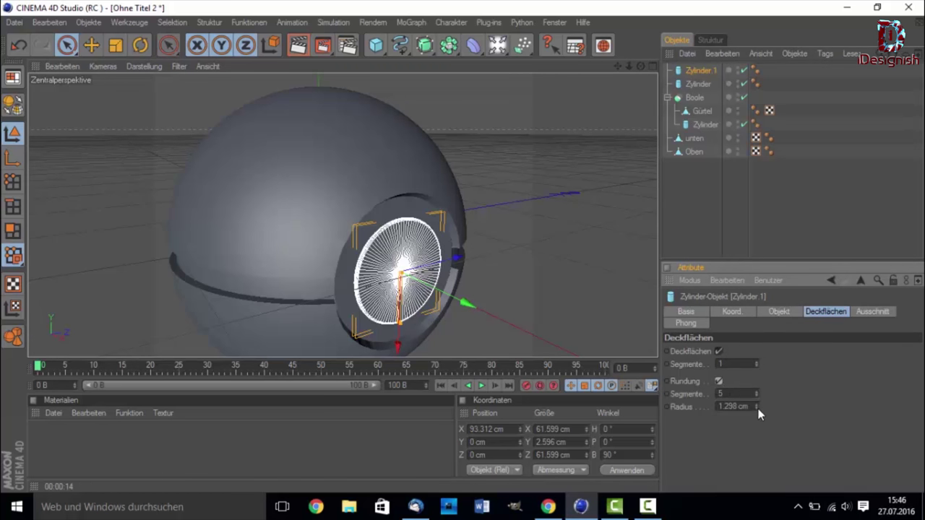
left_click_drag(756, 409, 755, 407)
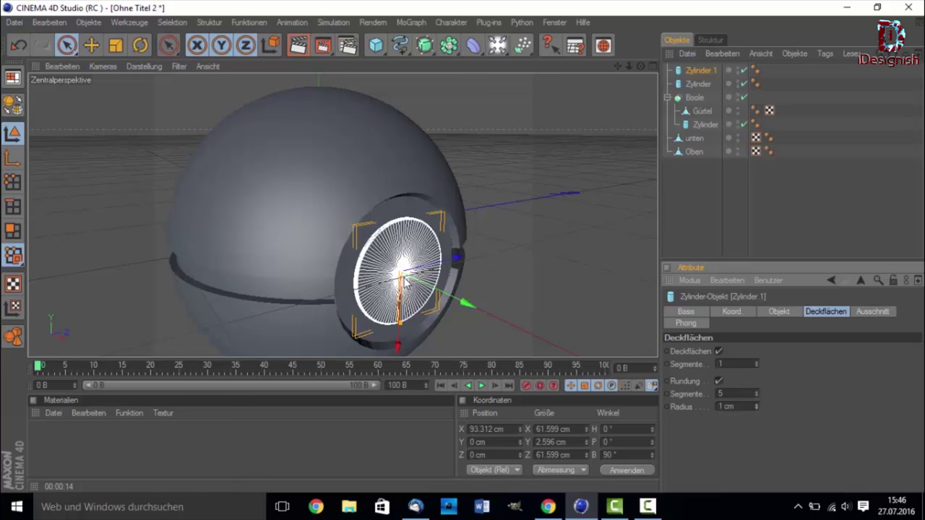
left_click_drag(405, 282, 418, 280)
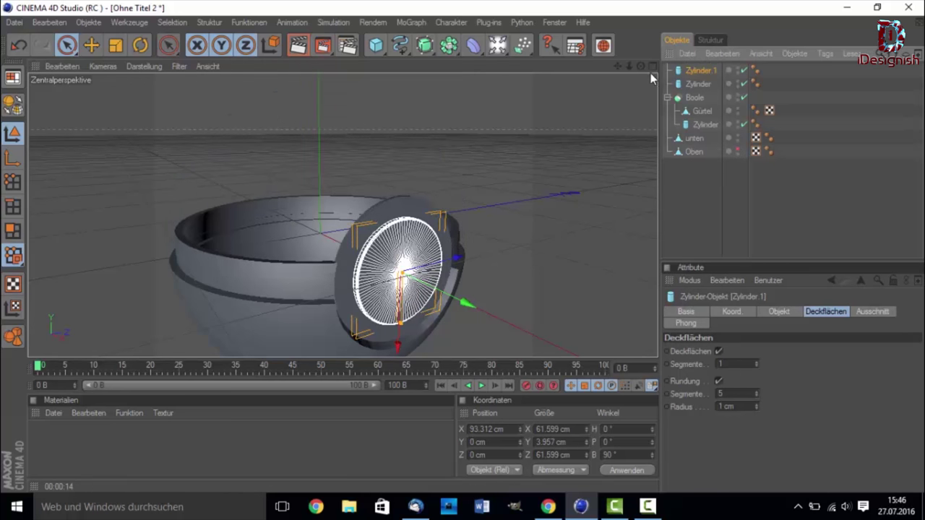
Nudge the disc along X and try a larger cap rounding radius.
mouse_move(637, 64)
left_mouse_down()
mouse_move(679, 68)
mouse_move(633, 70)
left_mouse_up()
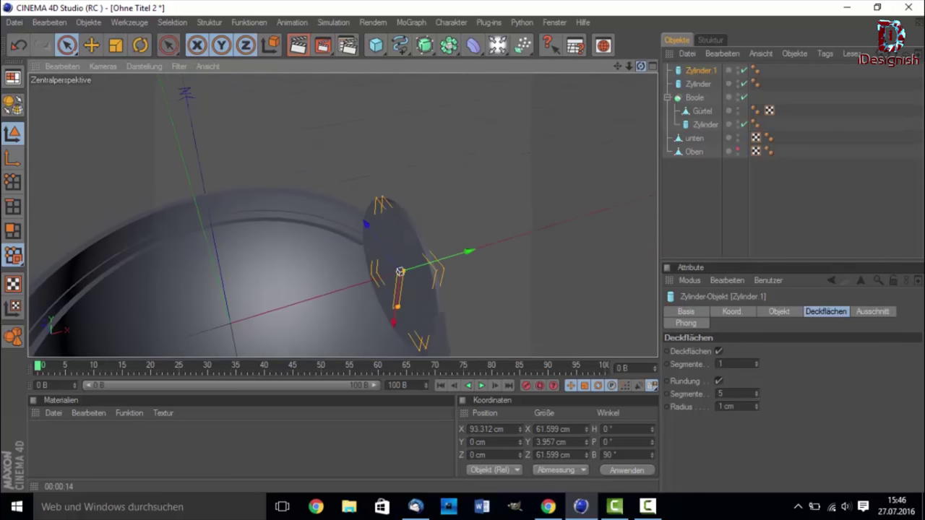
left_click_drag(449, 260, 449, 261)
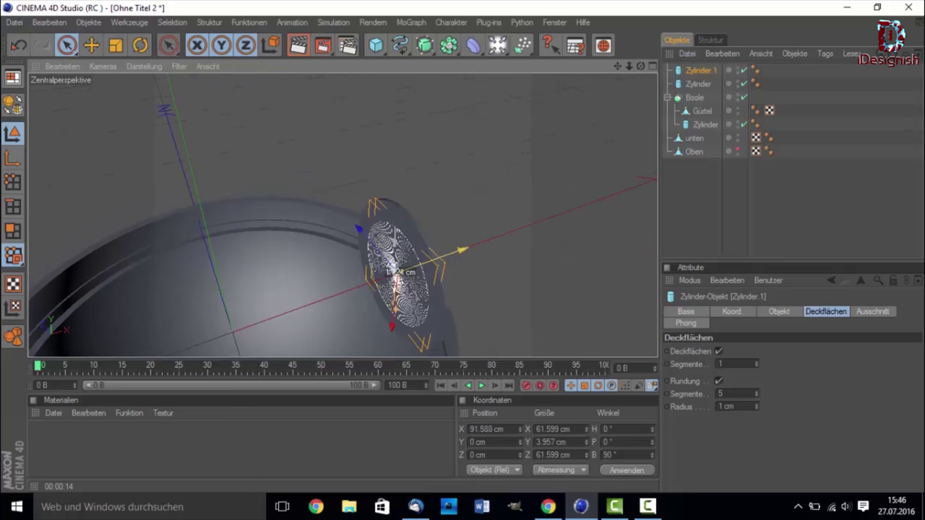
left_click_drag(640, 66, 428, 235)
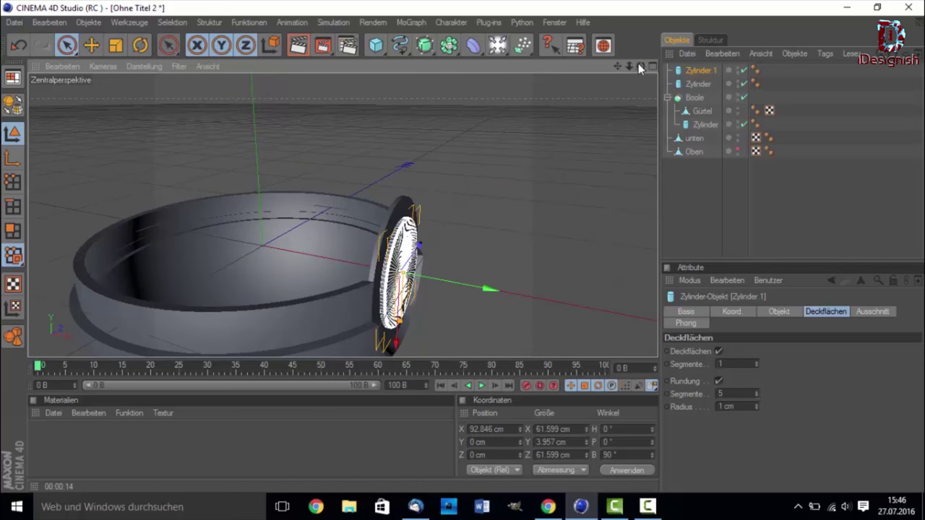
left_click_drag(638, 63, 636, 67)
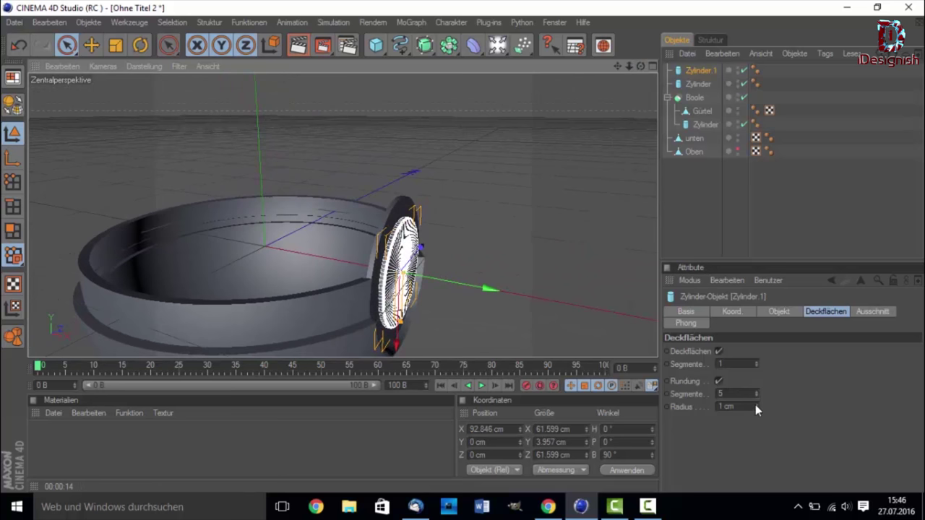
left_click_drag(756, 407, 755, 381)
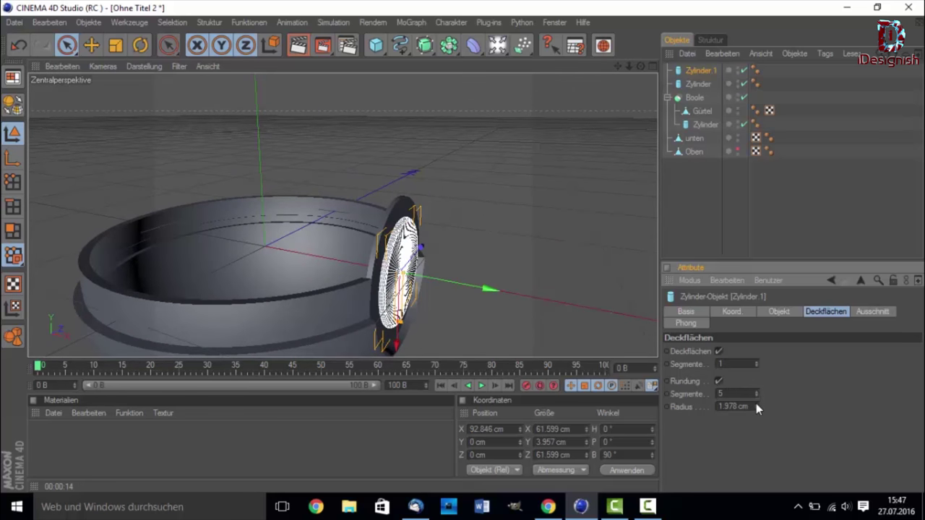
left_click(767, 207)
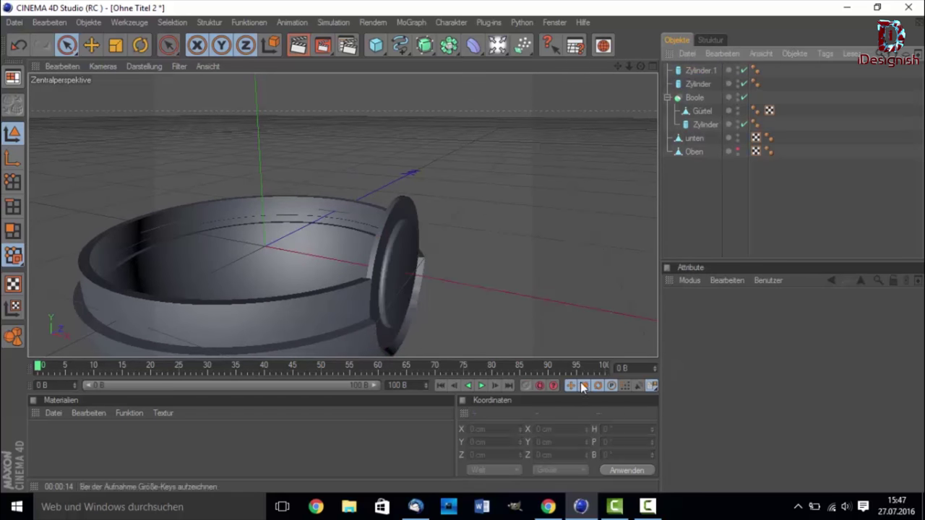
left_click(395, 296)
left_click(757, 409)
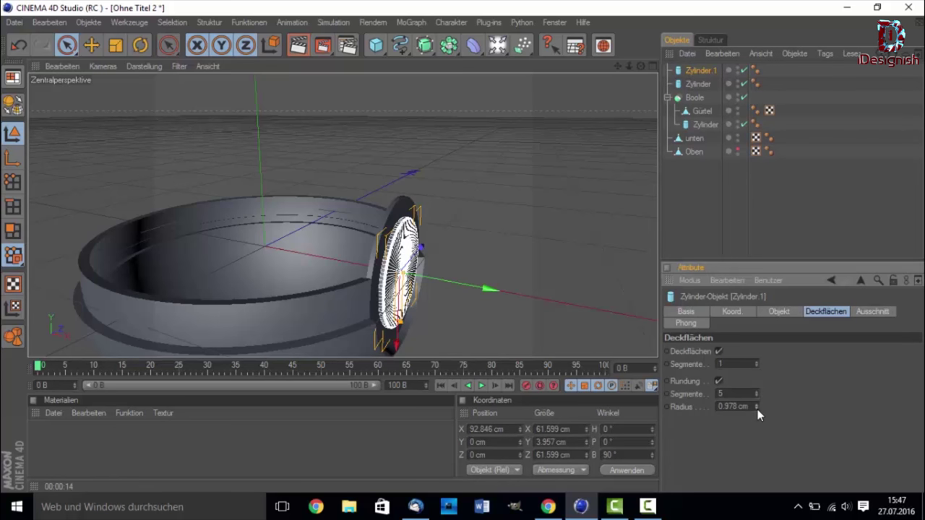
Set the cap rounding radius to exactly 1 cm and check the result.
double_click(729, 406)
type("1")
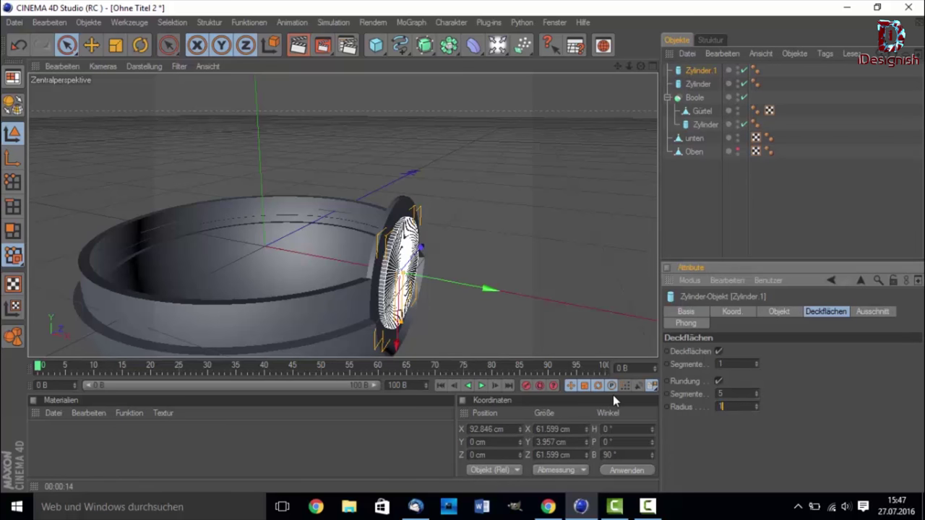
key("Return")
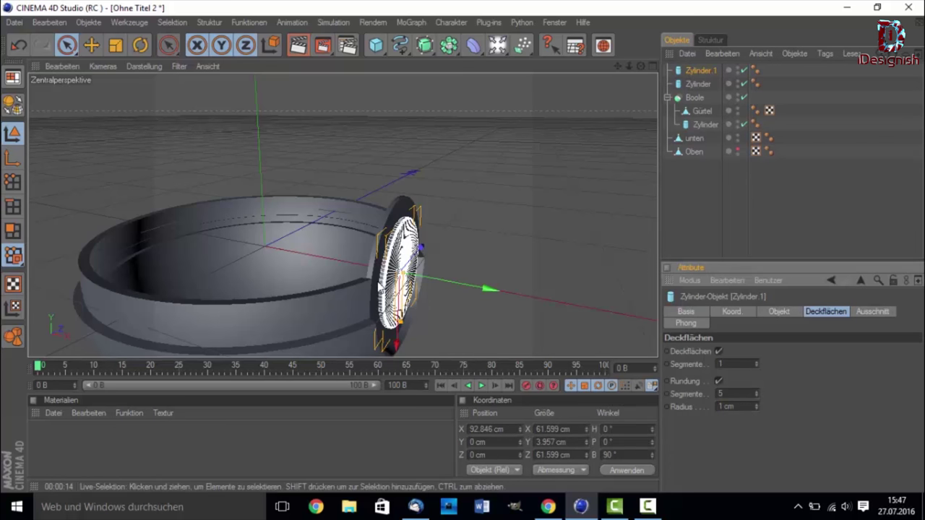
left_click(701, 230)
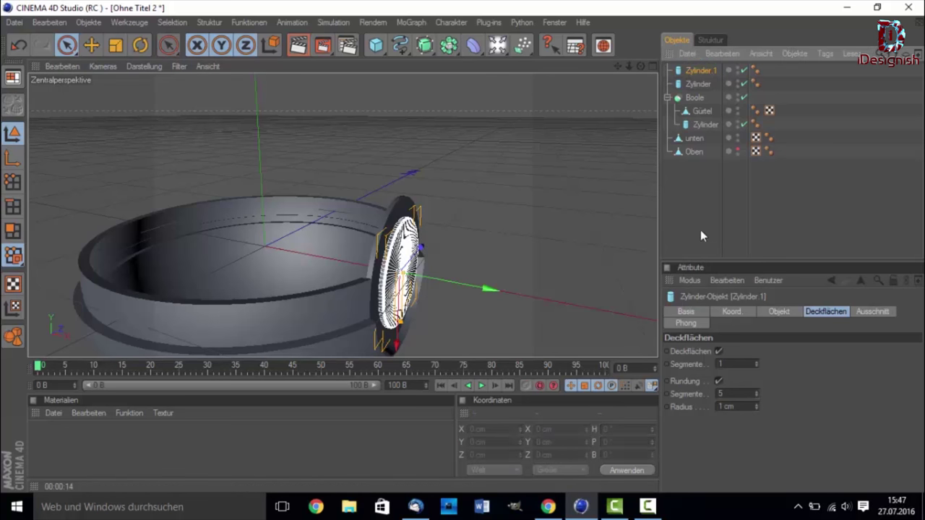
left_click(386, 279)
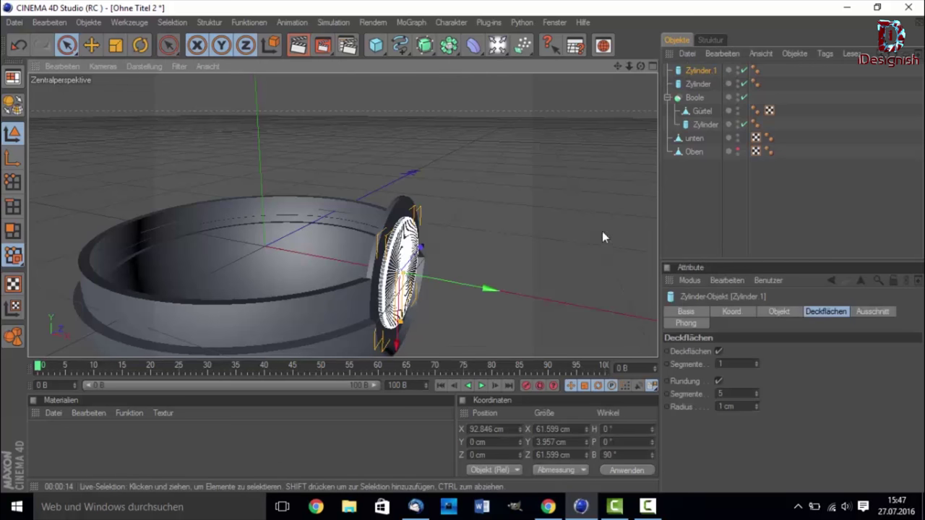
left_click_drag(639, 67, 626, 164)
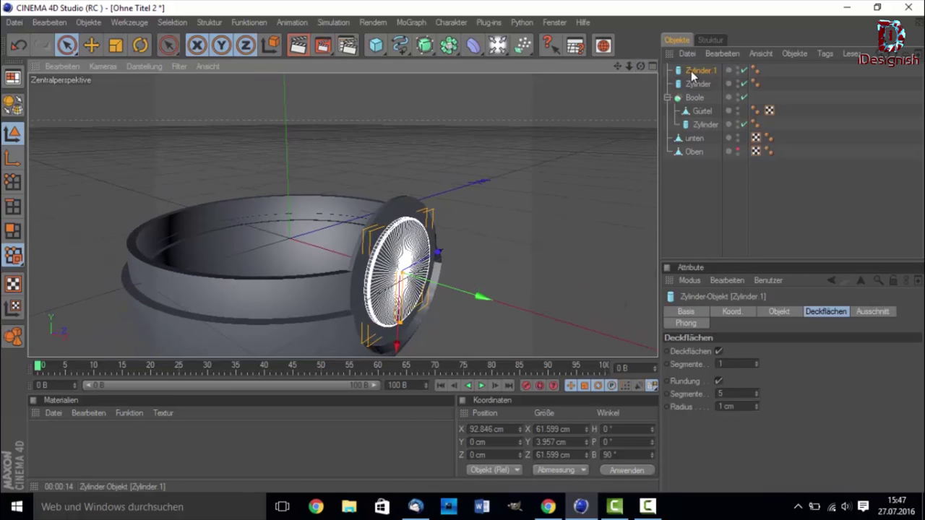
Duplicate the rounded disc as Zylinder.2, 34.424 cm across, pushed outward along X.
key("ctrl+c")
key("ctrl+v")
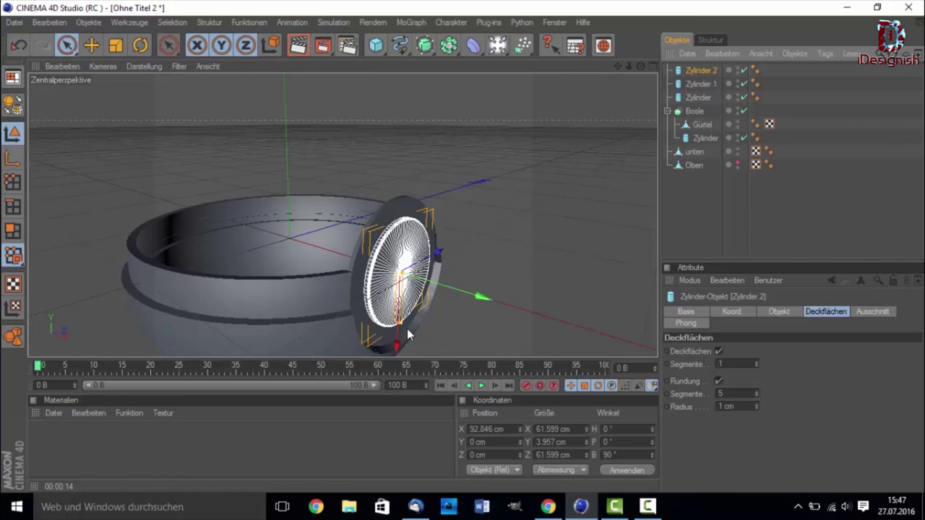
left_click_drag(406, 329, 405, 308)
left_click_drag(640, 65, 588, 98)
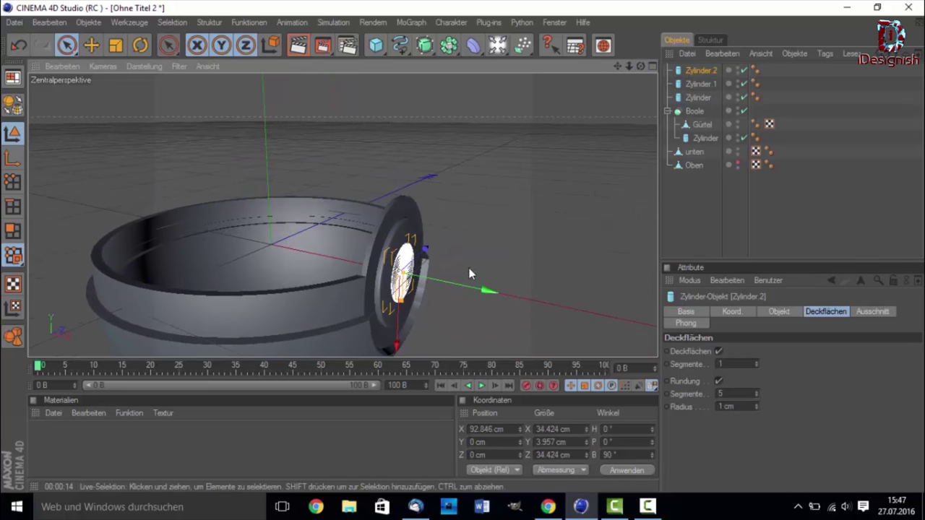
left_click_drag(462, 285, 473, 286)
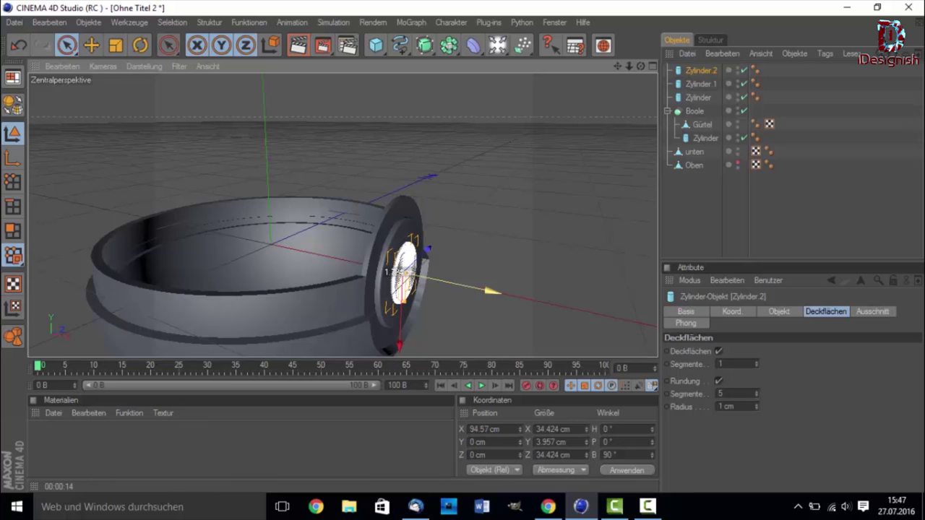
left_click(761, 237)
Unhide the upper shell Oben, select it and recentre the view on the ball.
left_click_drag(502, 169, 555, 173, "alt")
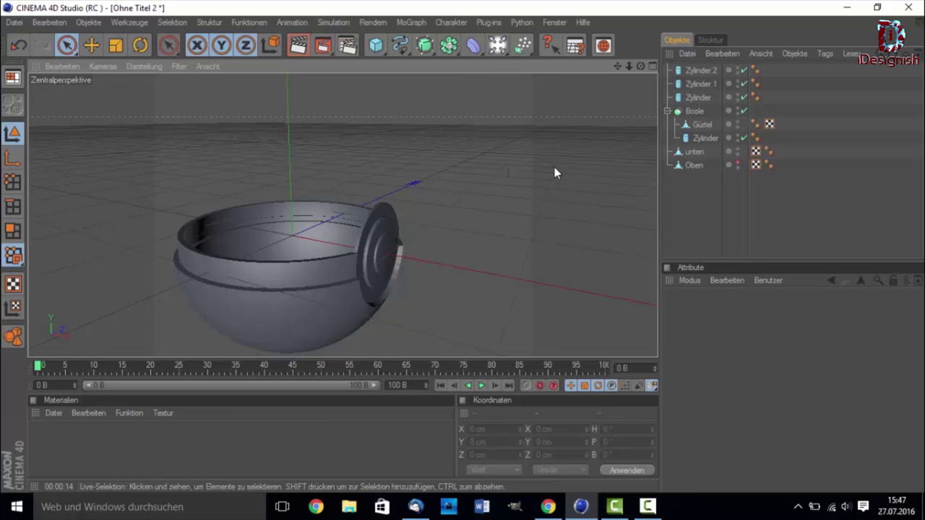
left_click_drag(641, 67, 607, 69)
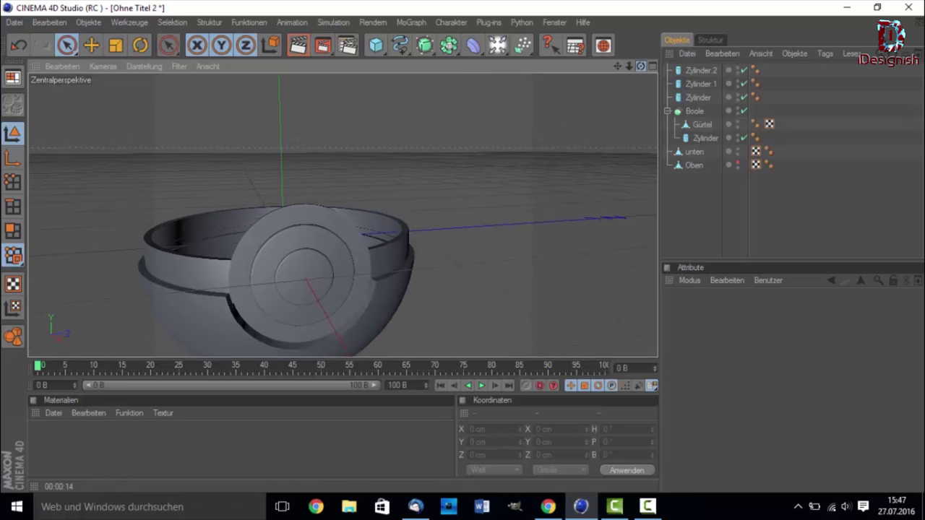
scroll(310, 179, "down", 3)
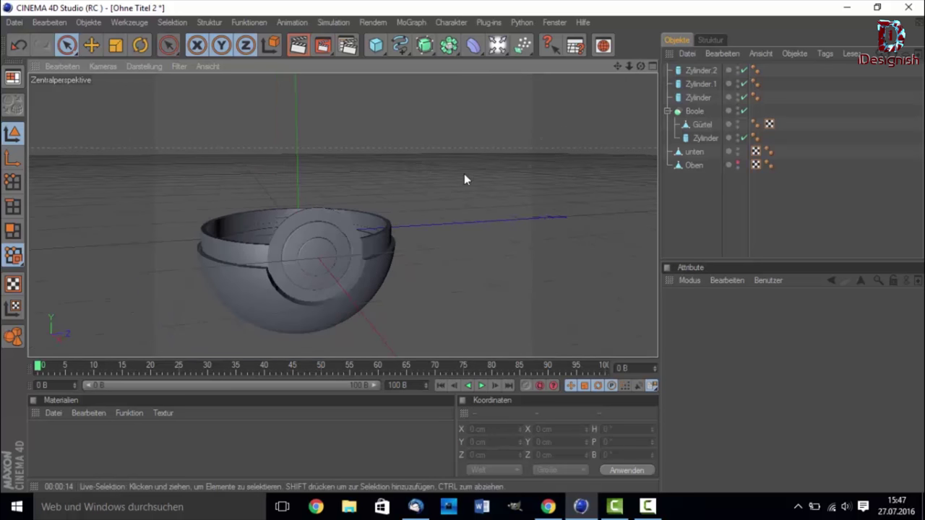
left_click(738, 163)
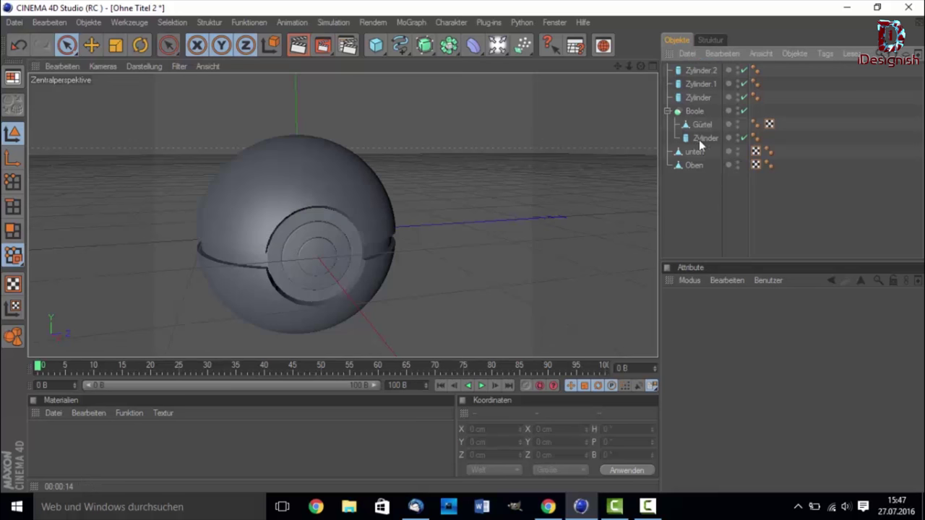
left_click(710, 169)
mouse_move(616, 66)
left_mouse_down()
mouse_move(636, 73)
mouse_move(491, 217)
left_mouse_up()
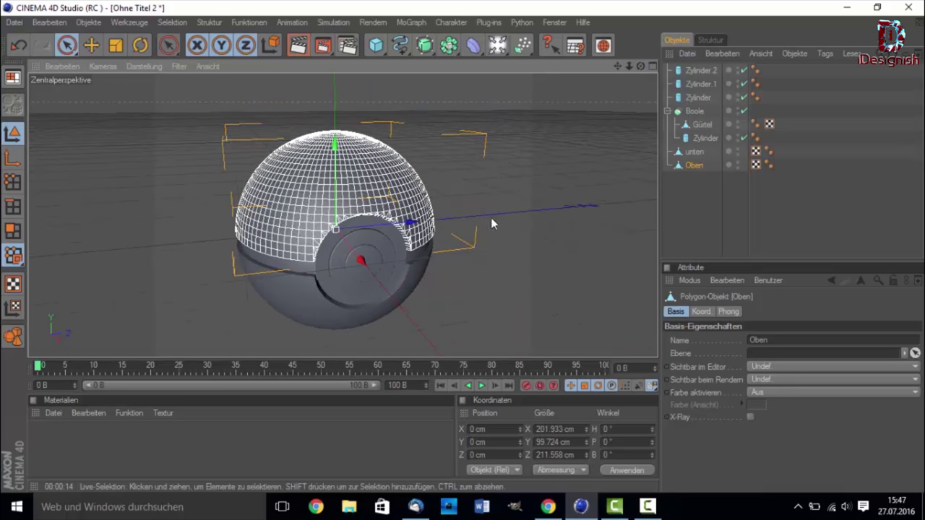
Create material 'Mat' with red Farbe and Spiegelung at 20% Helligkeit.
double_click(132, 449)
double_click(44, 437)
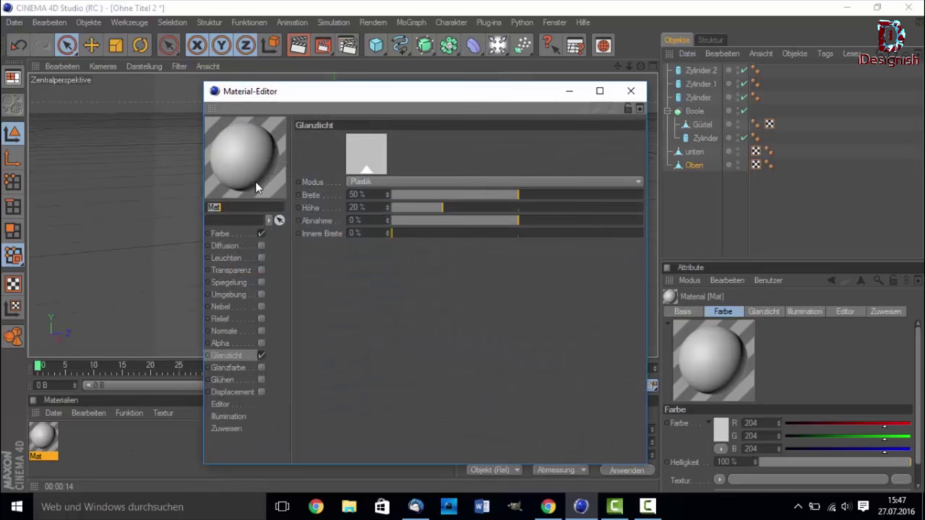
left_click(231, 235)
left_click(347, 157)
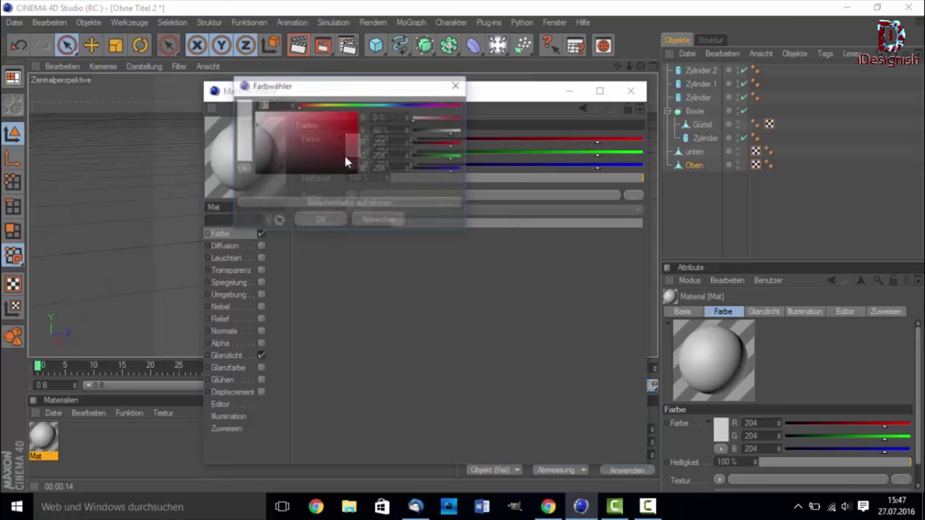
left_click(337, 219)
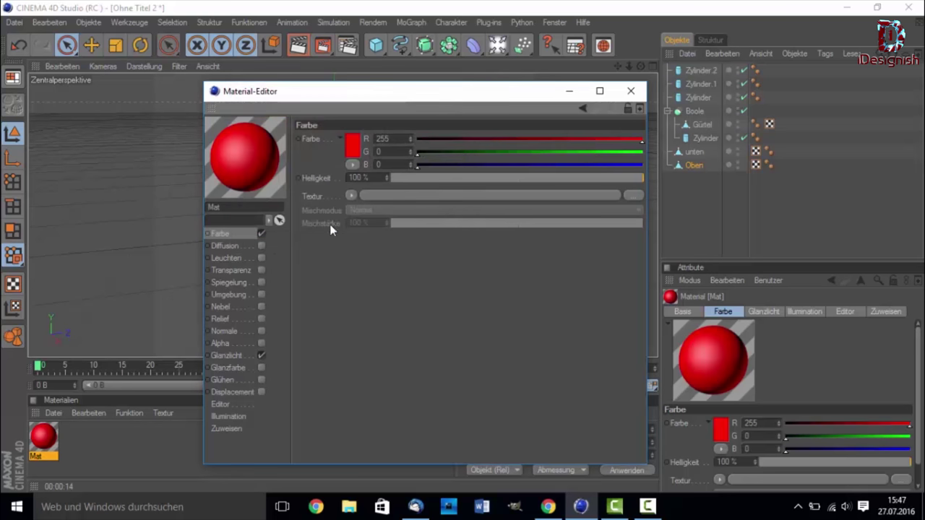
left_click(260, 282)
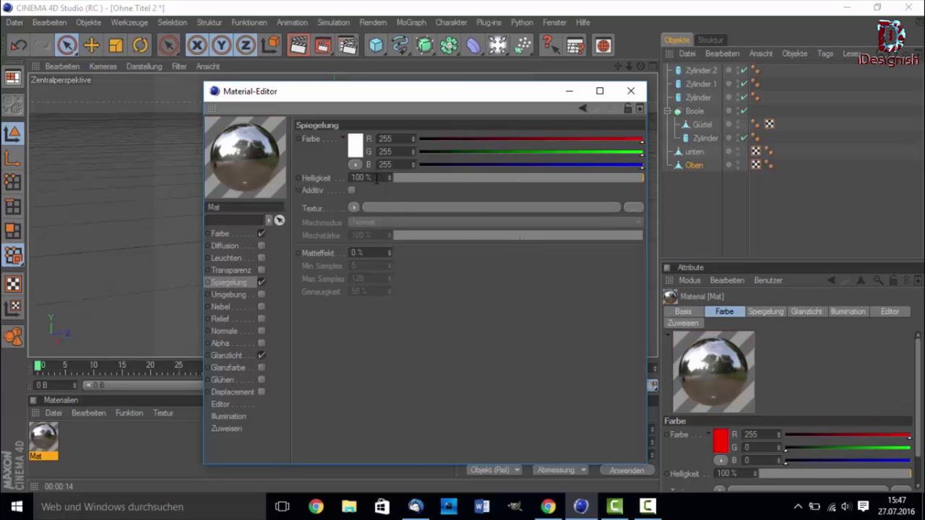
left_click_drag(376, 177, 310, 172)
type("20")
key("Return")
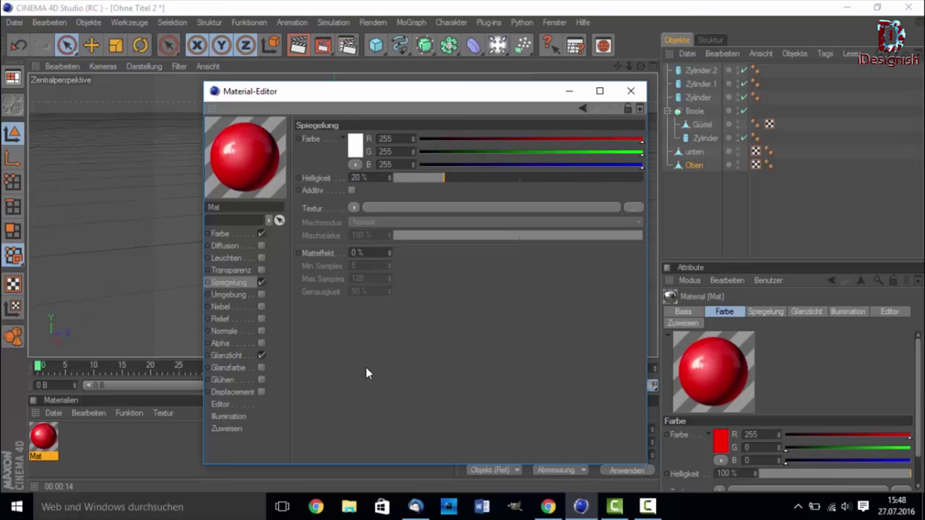
left_click(631, 92)
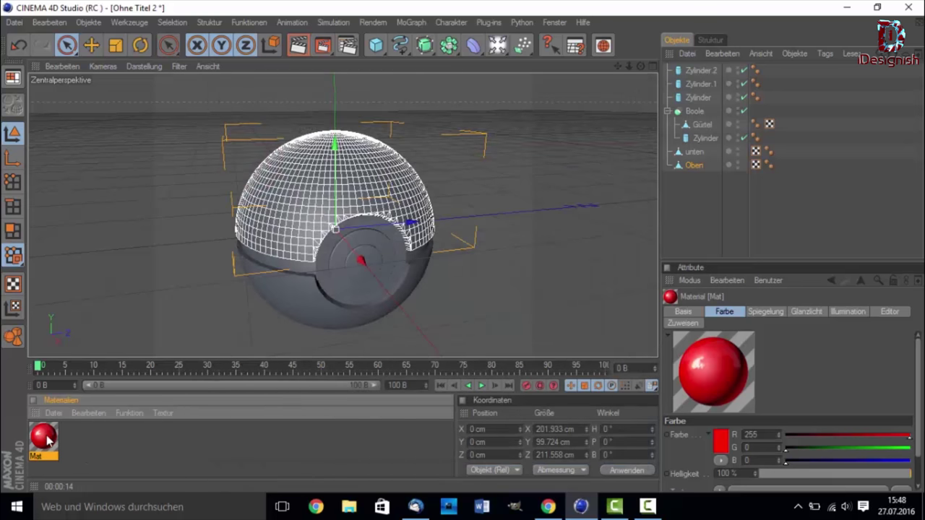
Duplicate the red material and make the copy black with the Metall highlight mode.
key("ctrl+c")
key("ctrl+v")
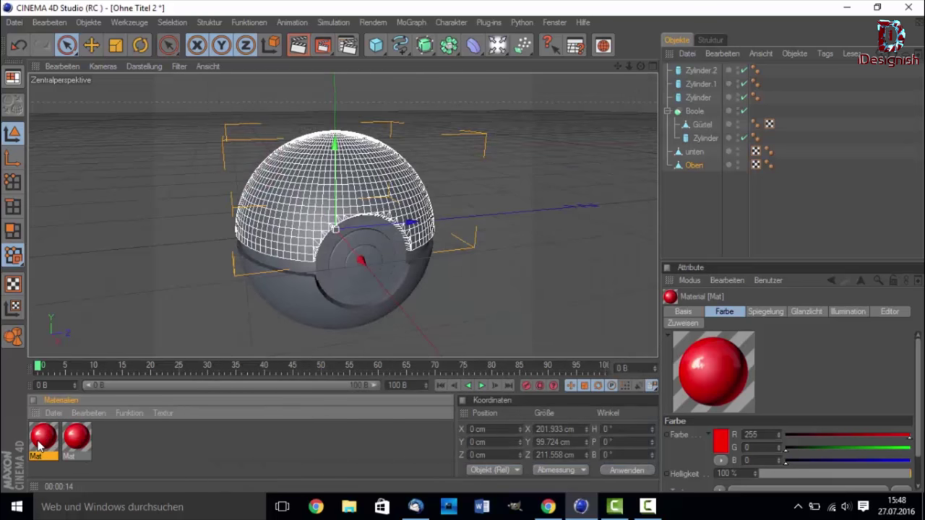
double_click(41, 440)
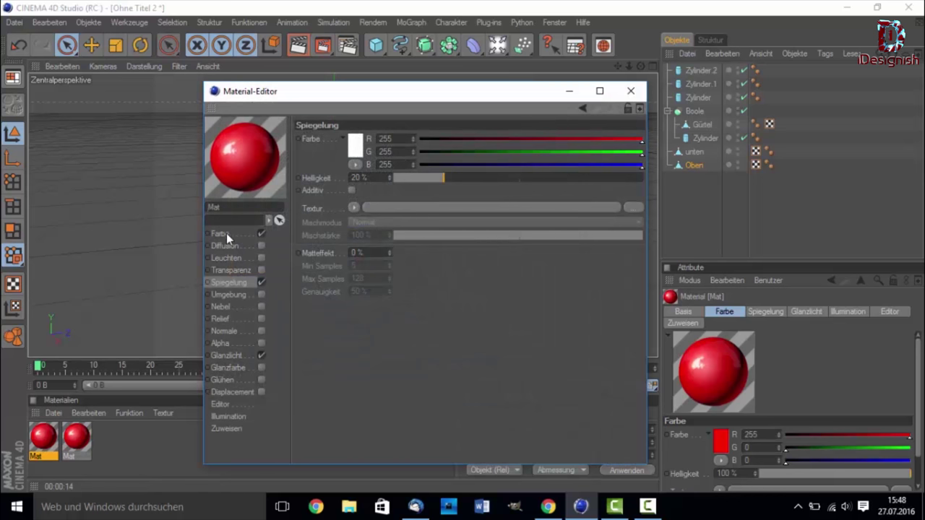
left_click(219, 234)
left_click(353, 156)
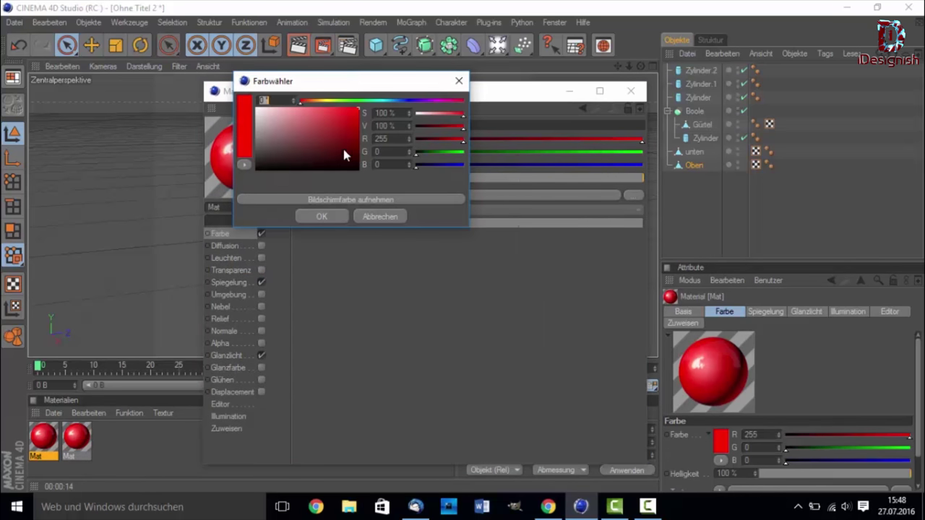
left_click_drag(342, 145, 154, 241)
left_click(305, 217)
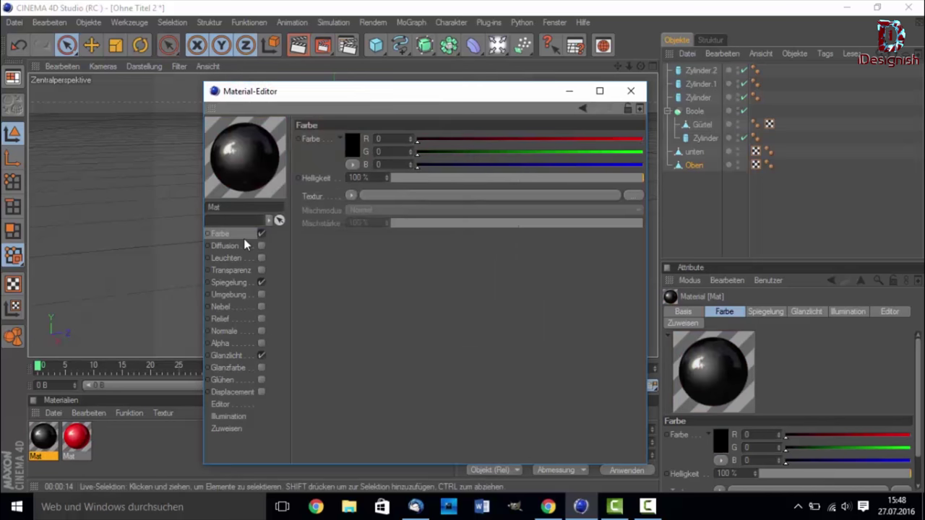
left_click(226, 356)
left_click(383, 183)
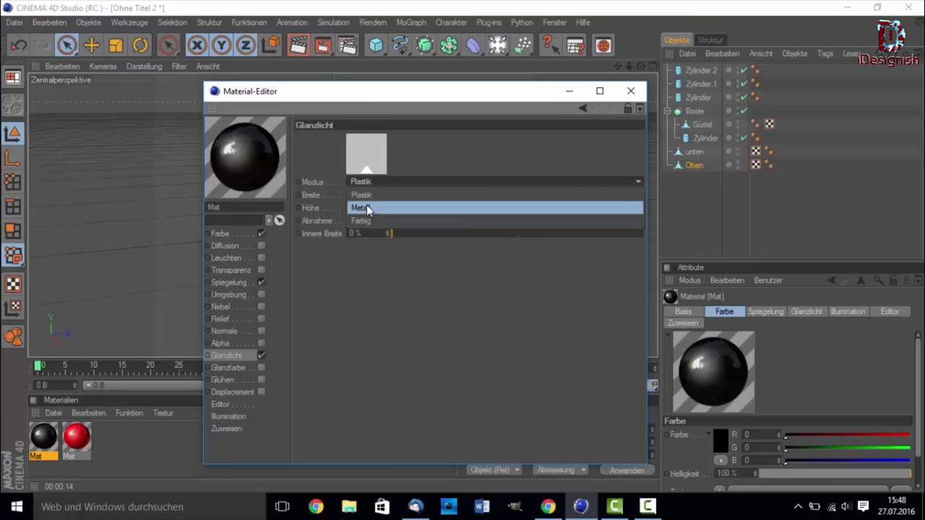
left_click(366, 205)
left_click(632, 92)
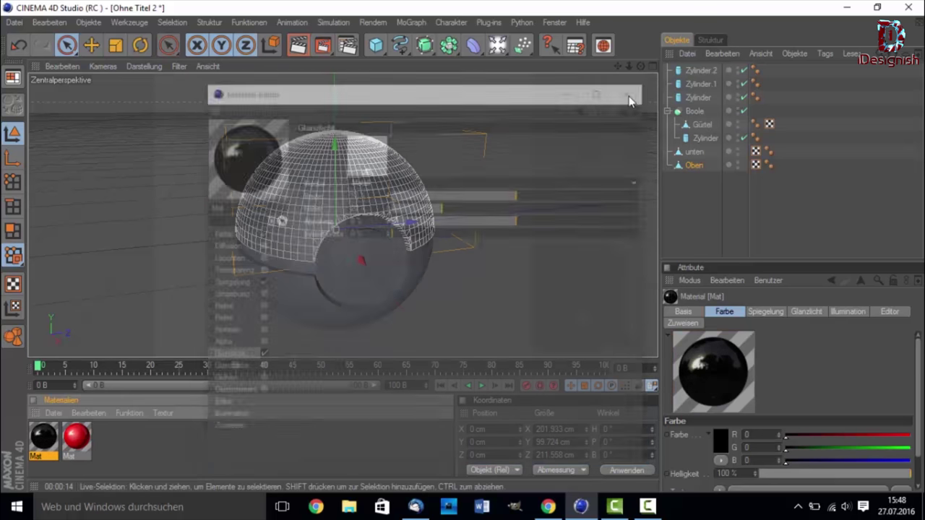
Duplicate the black material and make the copy white with the Plastik highlight mode.
left_click(55, 453)
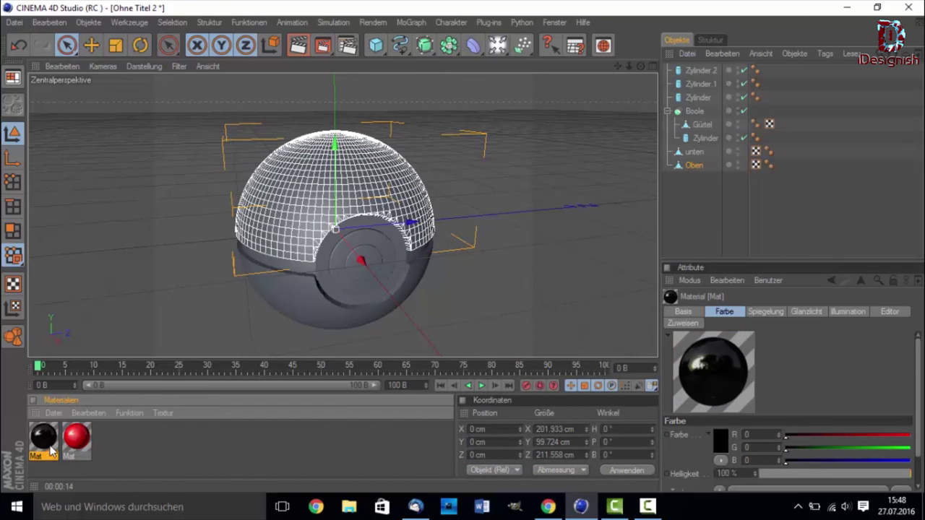
key("ctrl+c")
key("ctrl+v")
double_click(45, 436)
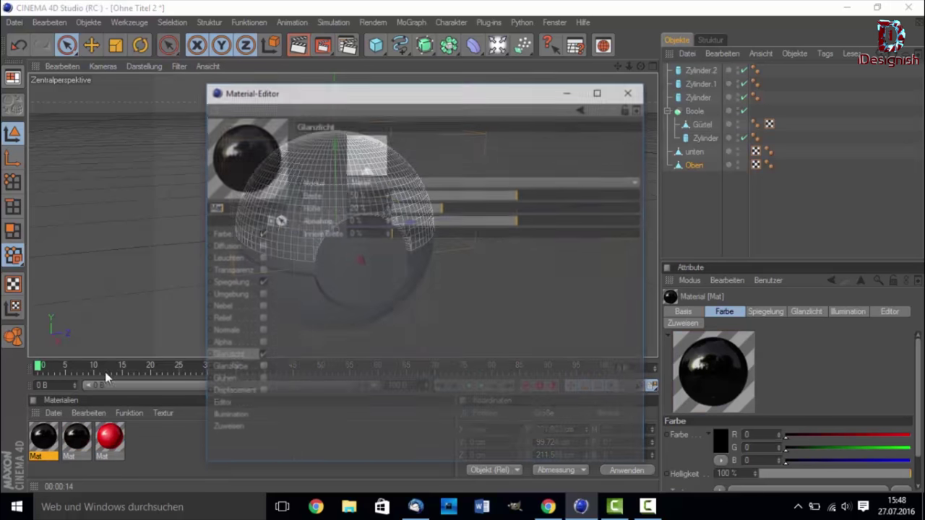
left_click(240, 235)
left_click(352, 147)
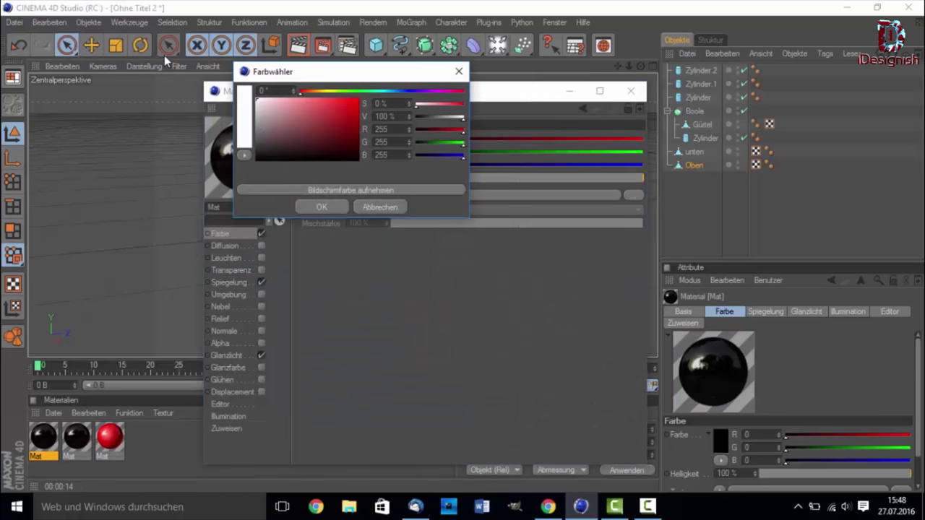
left_click(319, 207)
left_click(229, 356)
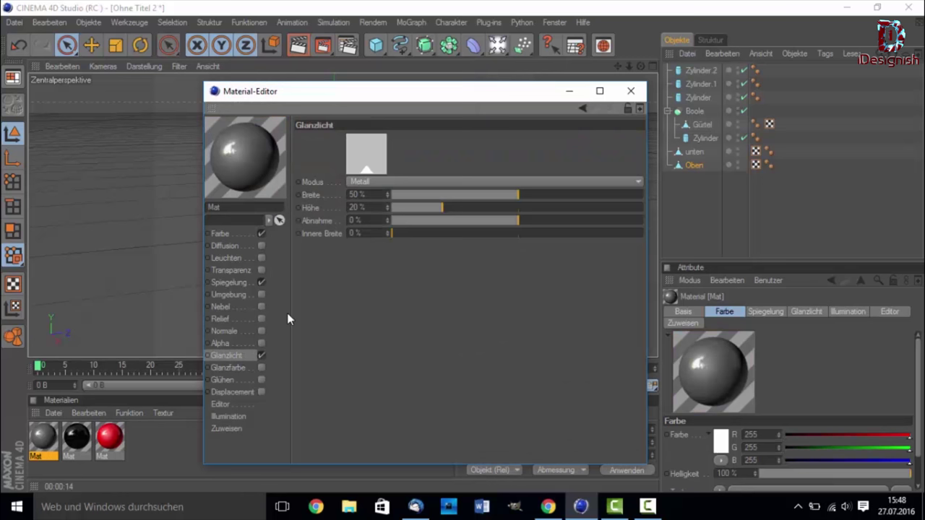
left_click(391, 184)
left_click(383, 193)
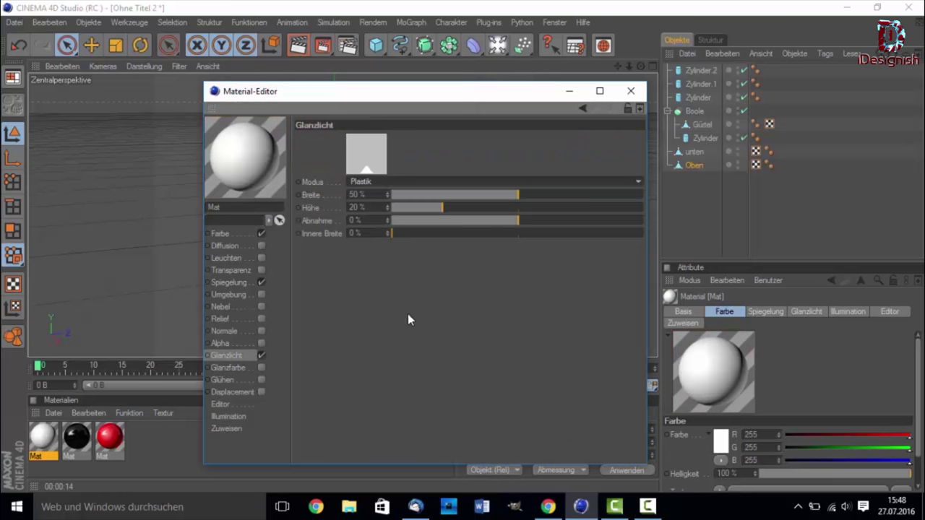
left_click(631, 91)
Apply white to the lower shell unten, red to Oben, and black to the belt Gürtel.
left_click_drag(47, 444, 303, 316)
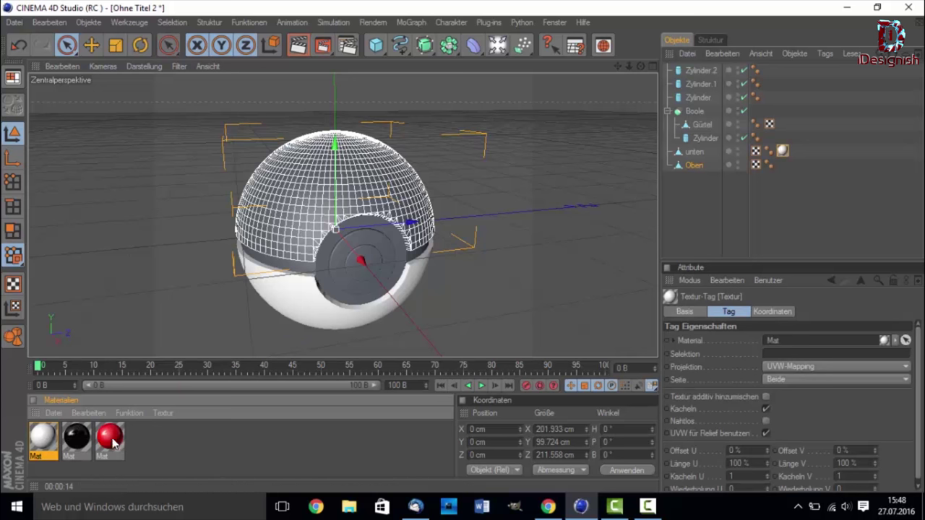
left_click_drag(317, 204, 319, 206)
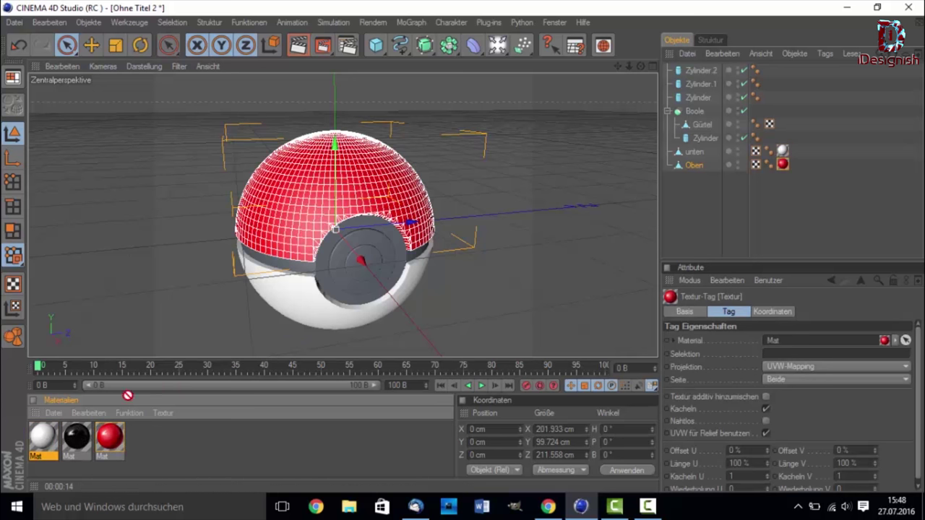
left_click_drag(272, 285, 287, 262)
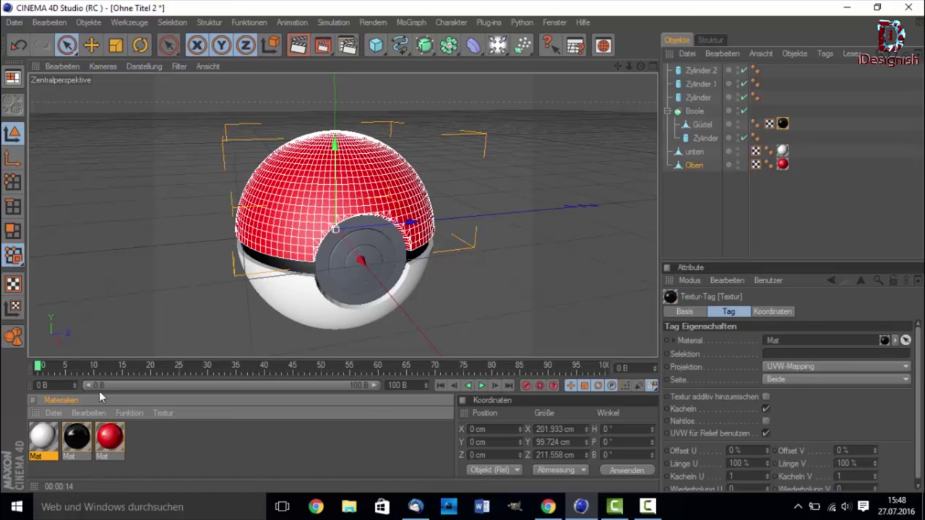
left_click_drag(52, 432, 86, 414)
Make button discs Zylinder.1 and Zylinder.2 white and the Zylinder ring black, then deselect.
left_click_drag(324, 291, 325, 290)
left_click_drag(40, 442, 369, 262)
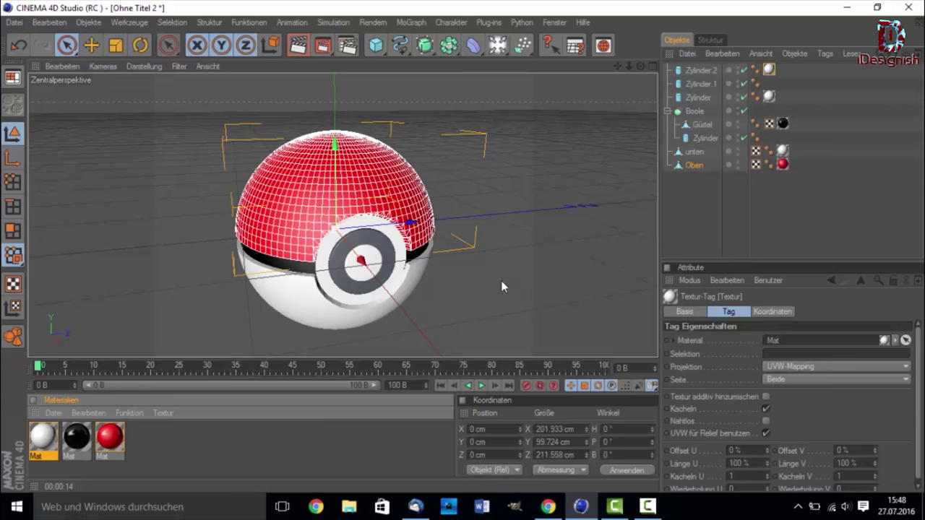
left_click(711, 97)
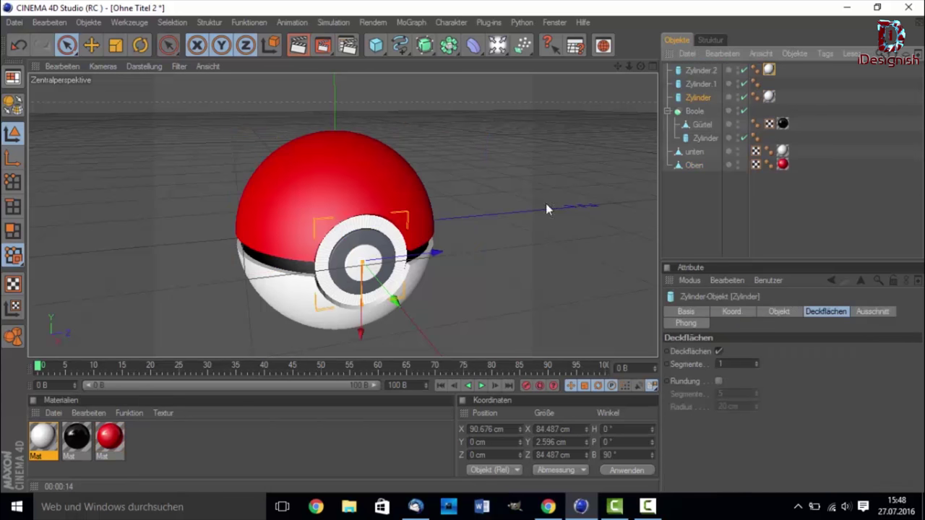
left_click_drag(43, 439, 771, 96)
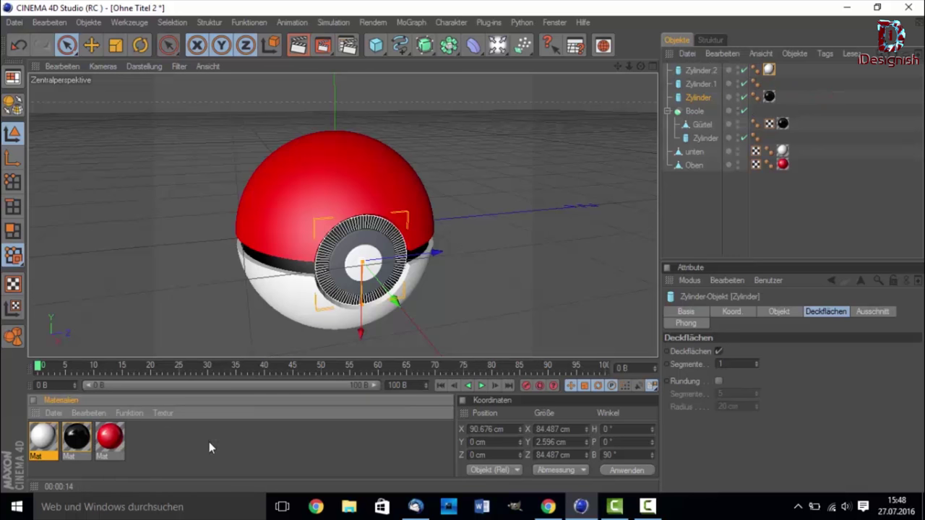
left_click(51, 440)
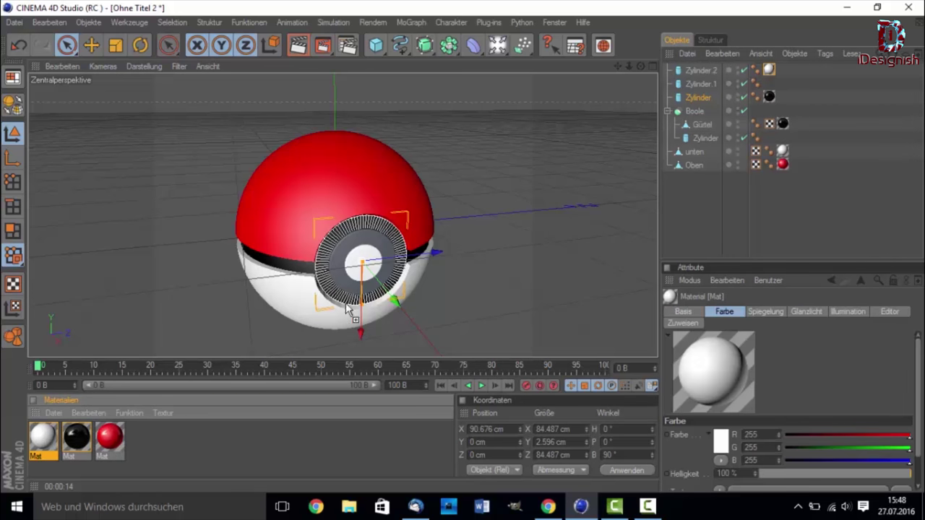
left_click(705, 227)
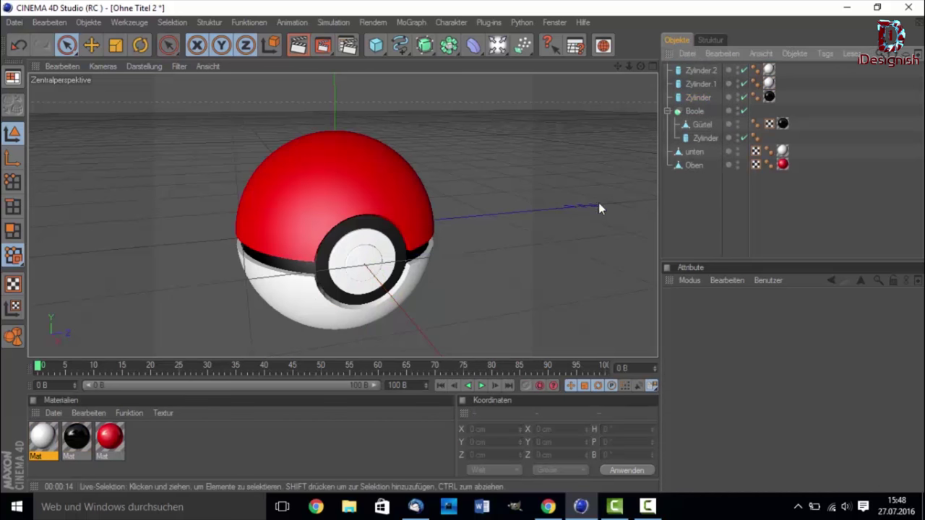
scroll(598, 203, "down", 2)
scroll(463, 270, "up", 1)
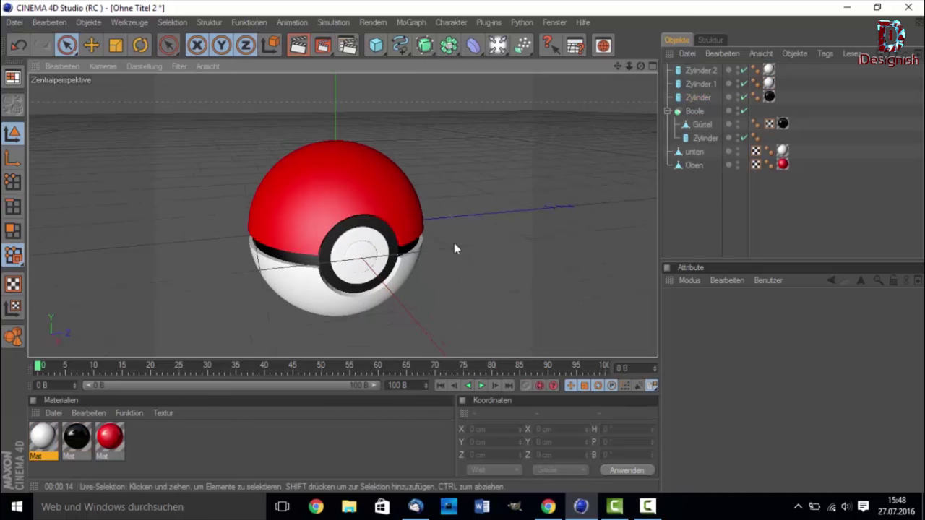
scroll(454, 243, "down", 1)
Preview-render the coloured Pokéball, then select the red Oben hemisphere and orbit above it.
left_click(297, 46)
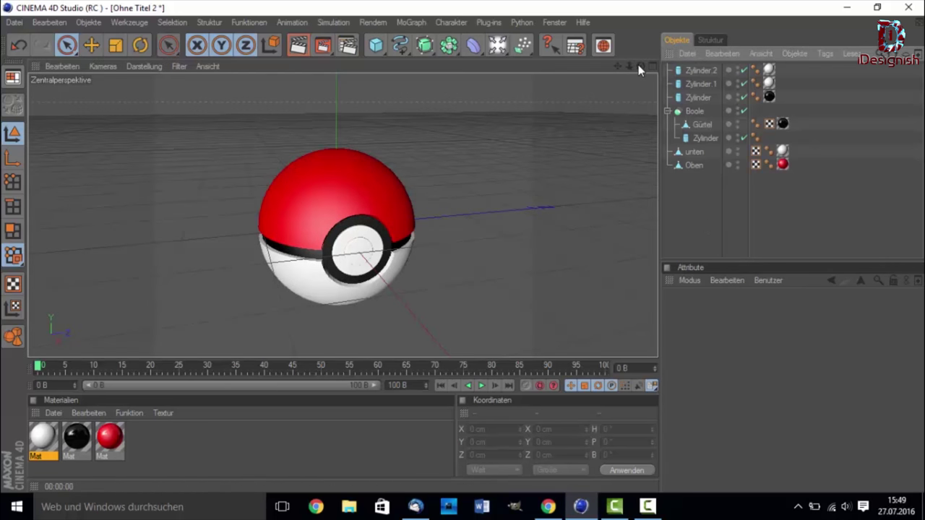
left_click_drag(640, 66, 626, 84)
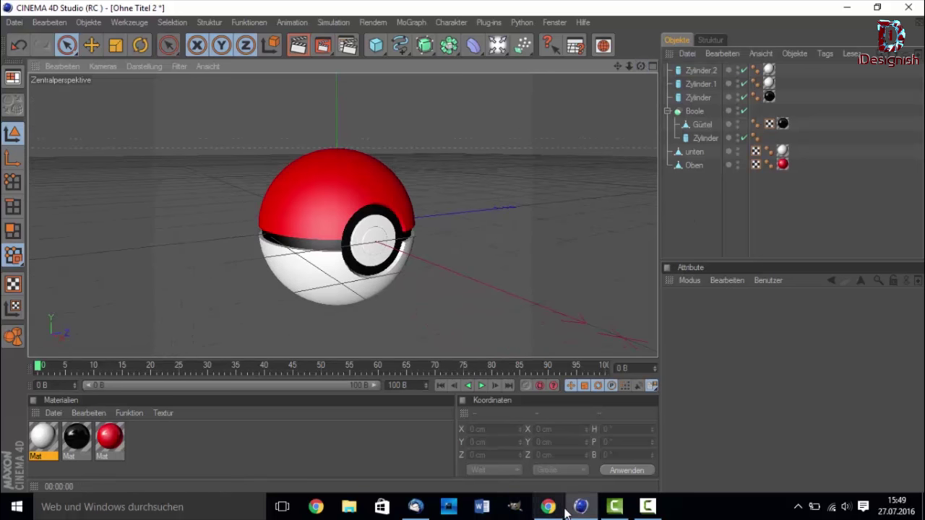
left_click(647, 505)
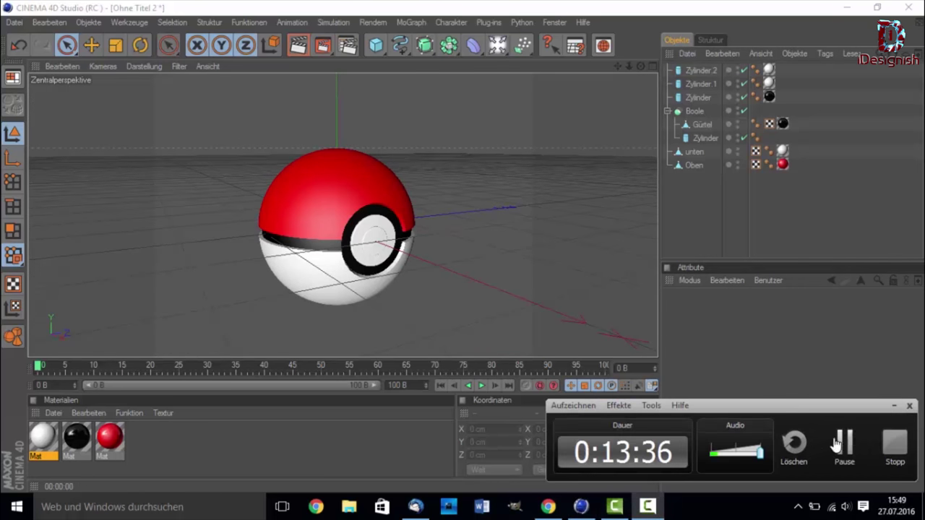
left_click(837, 442)
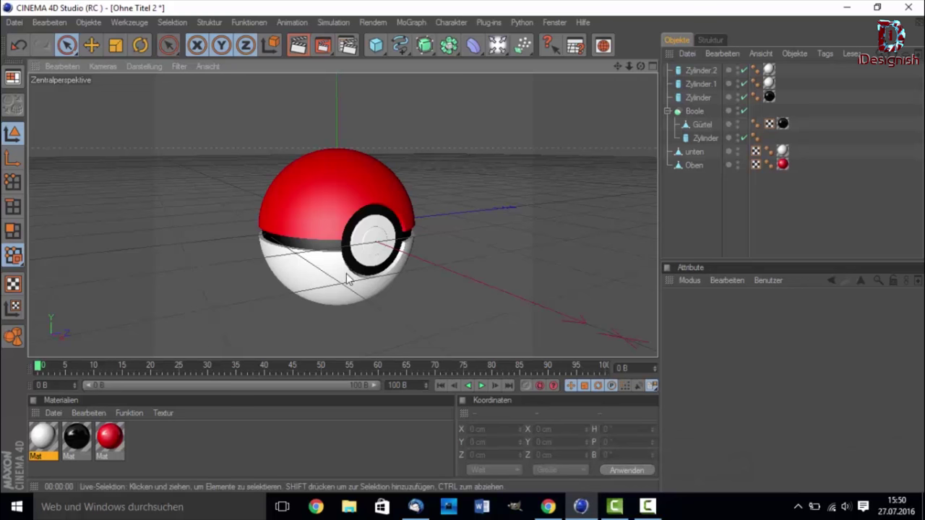
left_click(312, 206)
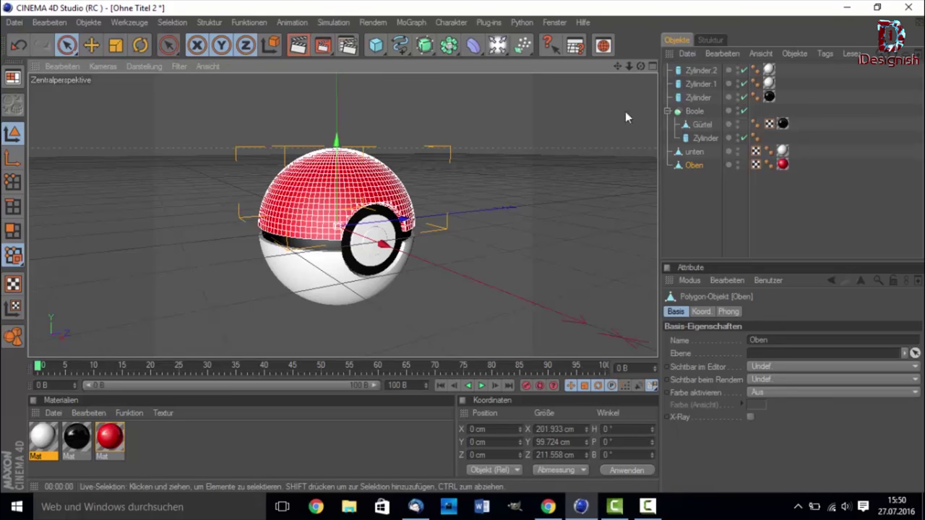
left_click_drag(640, 66, 628, 79)
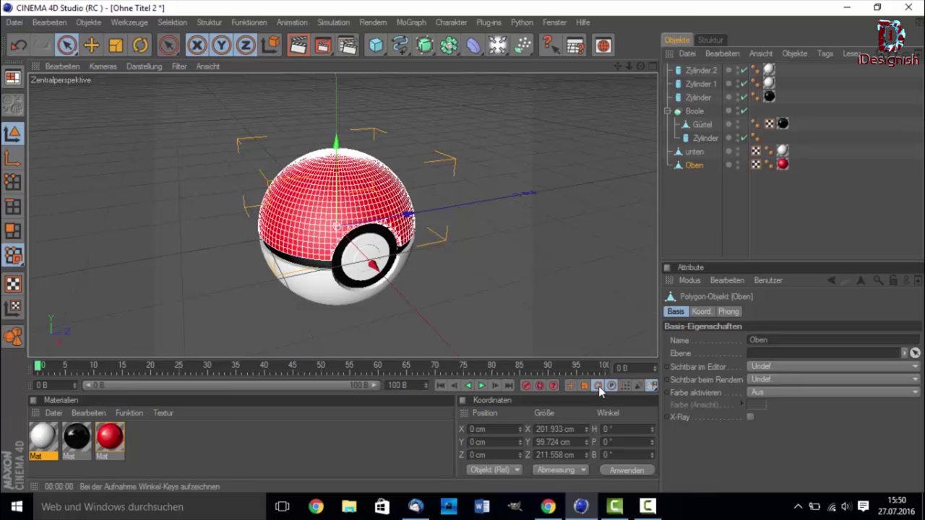
Rotate Oben open to about -54° at frame 20, record a keyframe, and return to frame 0.
key("r")
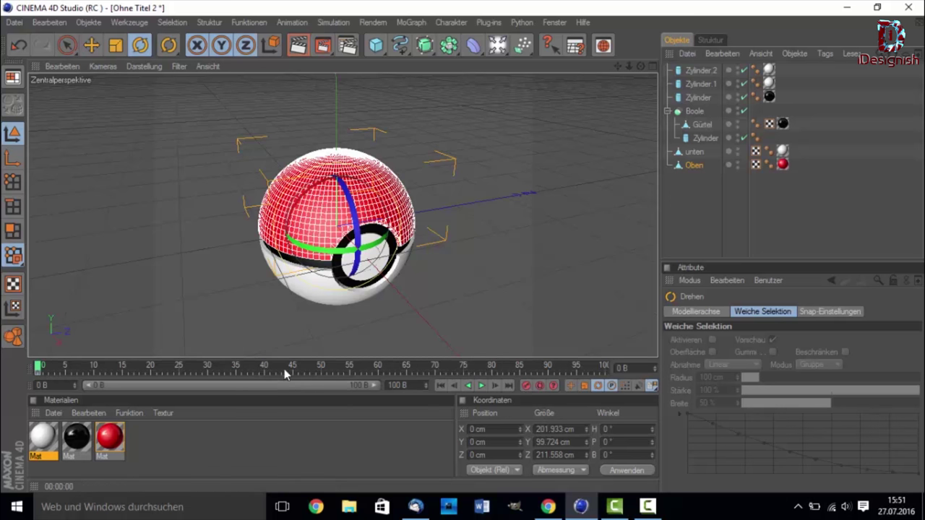
left_click(152, 368)
left_click_drag(354, 219, 346, 153)
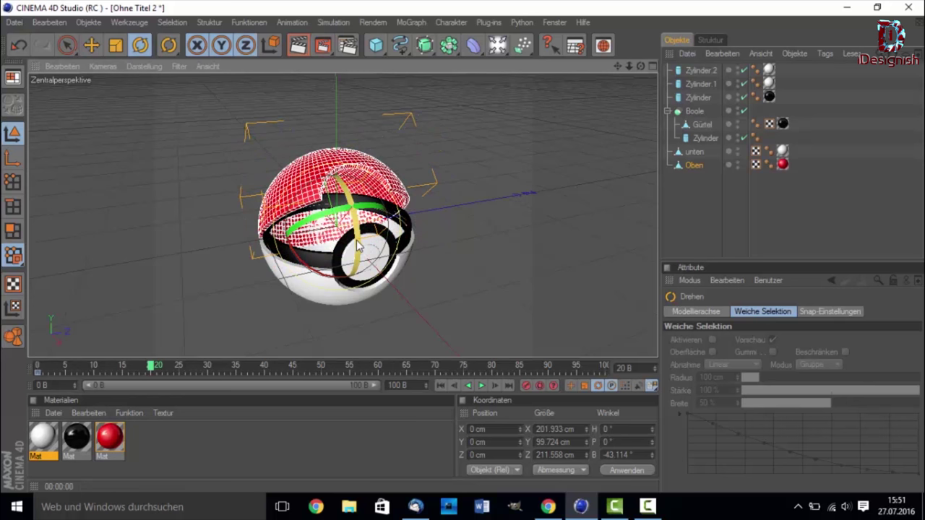
left_click_drag(359, 245, 379, 282)
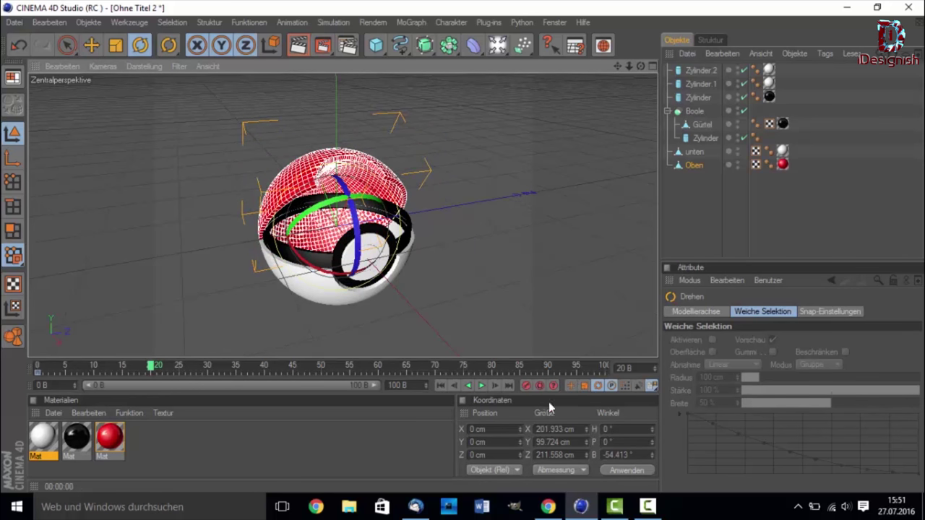
left_click(527, 387)
mouse_move(100, 365)
left_mouse_down()
mouse_move(2, 359)
mouse_move(115, 366)
left_mouse_up()
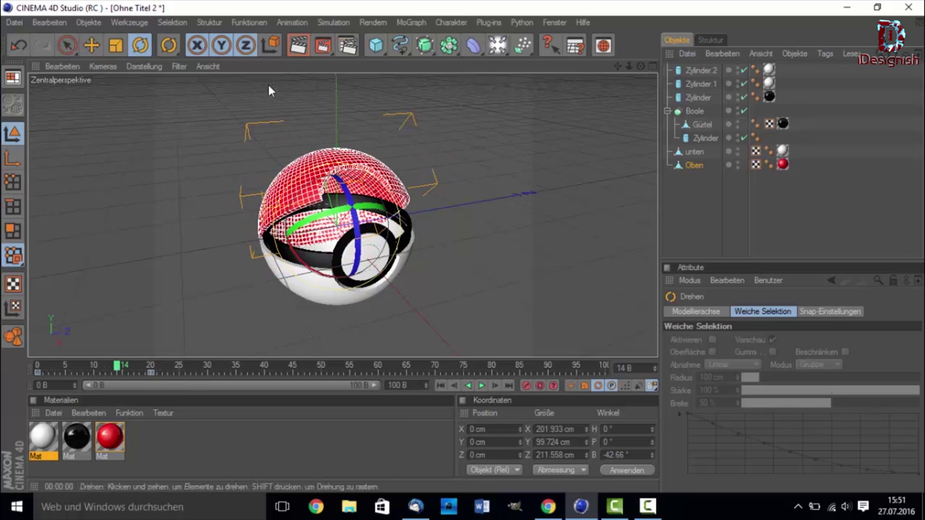
Preview the closed ball at frame 0, then reselect Oben and nudge its position.
left_click(298, 46)
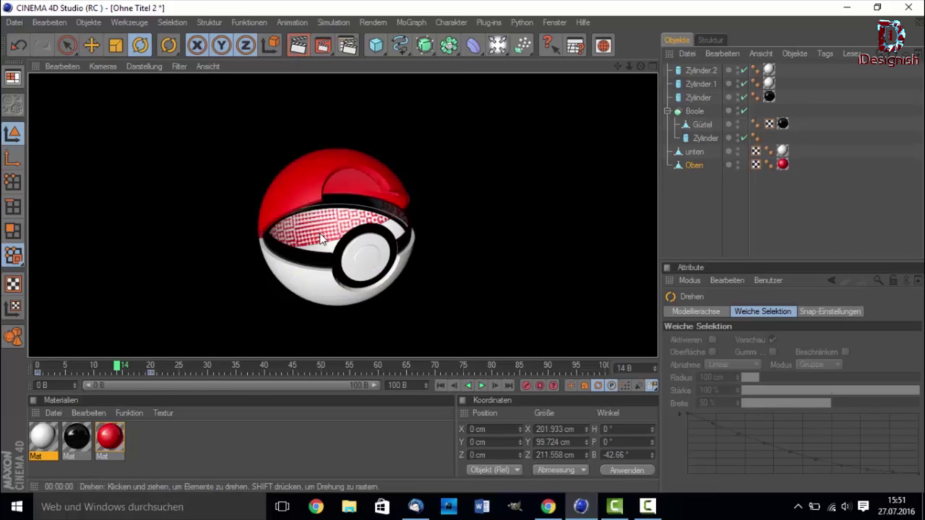
left_click(322, 240)
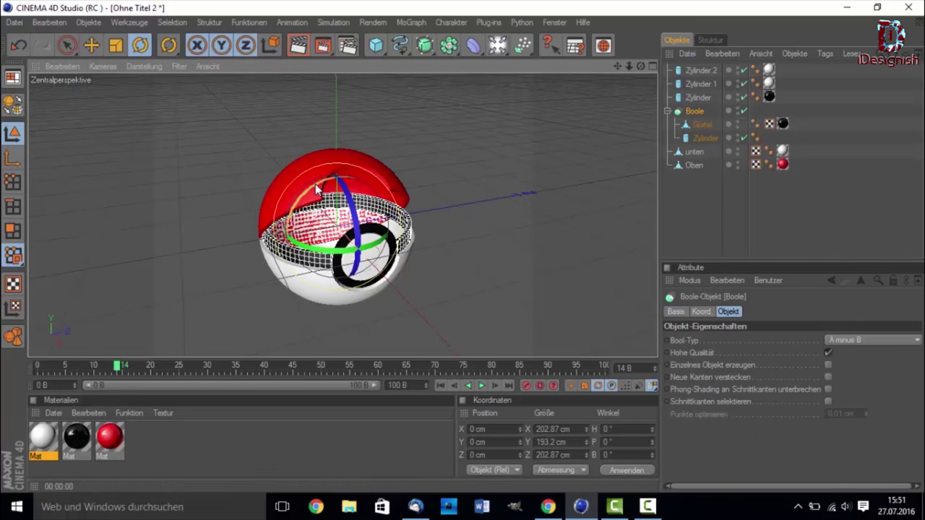
left_click(315, 163)
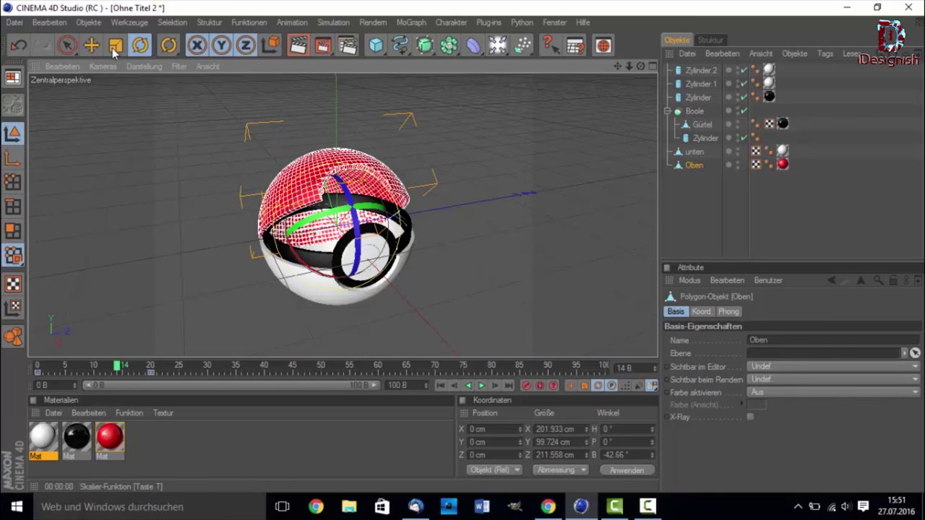
left_click(66, 45)
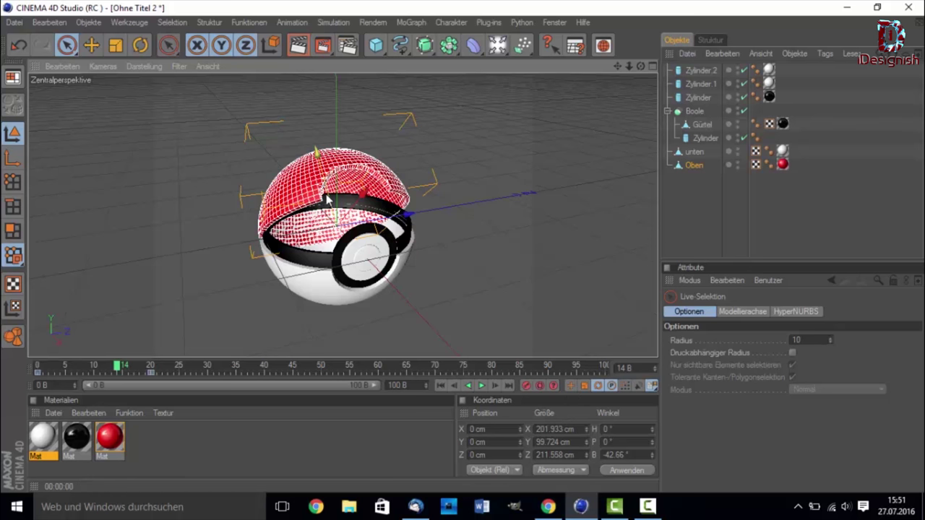
left_click_drag(327, 199, 326, 223)
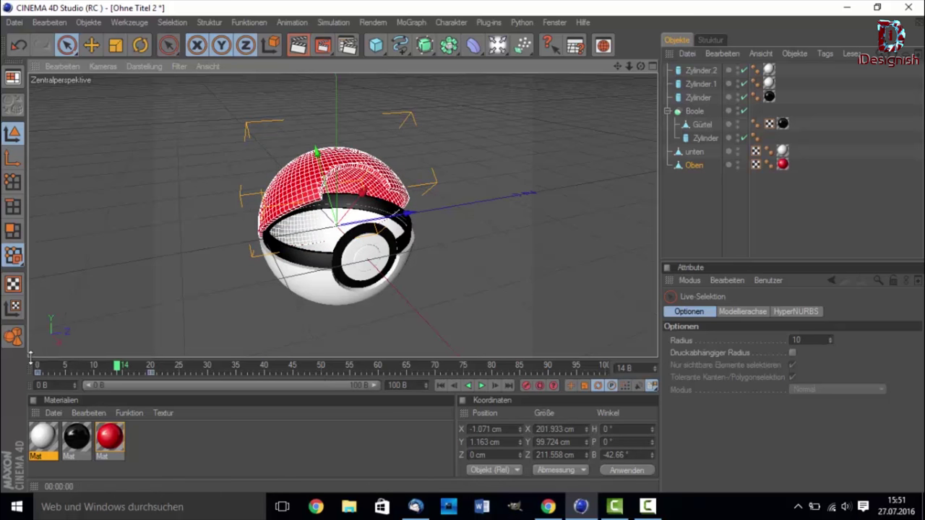
Scrub the lid animation and adjust Oben at frame 14 to about -42.66°, then preview.
left_click_drag(75, 369, 152, 369)
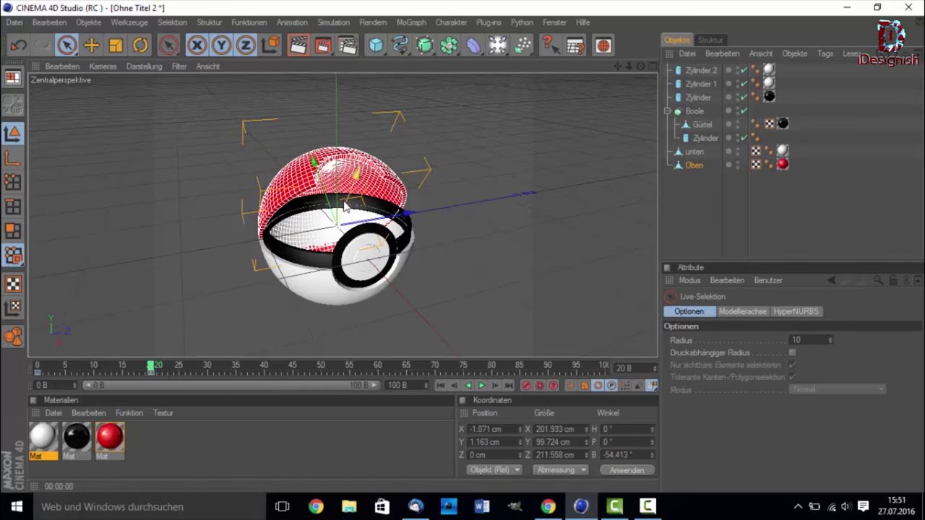
left_click_drag(357, 174, 334, 215)
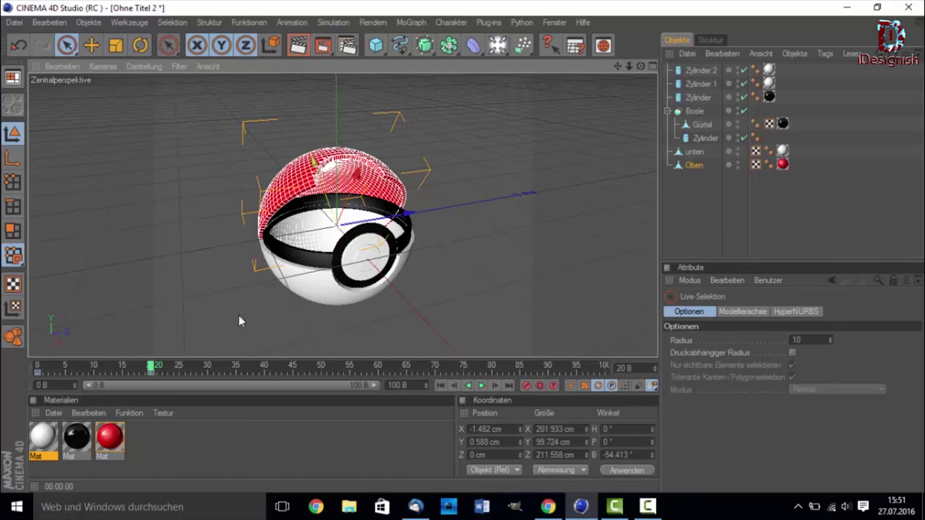
left_click(123, 367)
left_click_drag(127, 367, 119, 370)
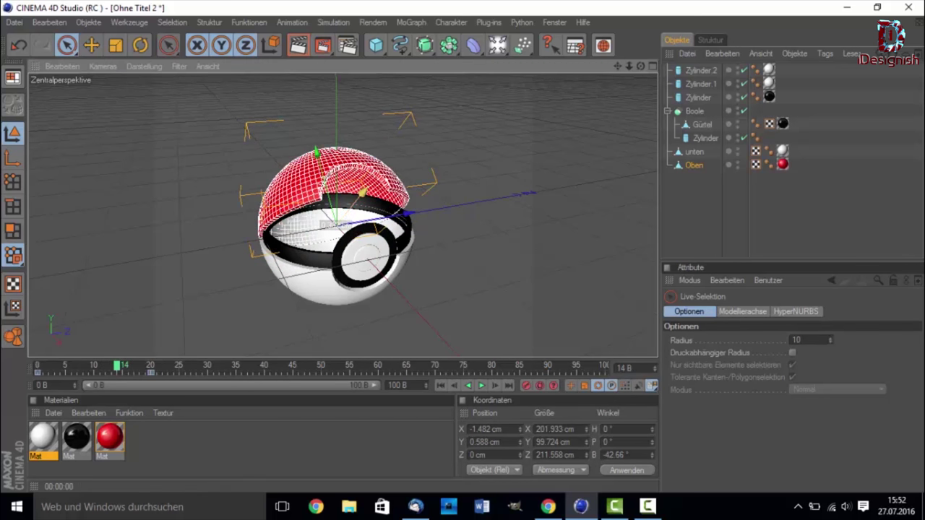
left_click_drag(362, 192, 359, 195)
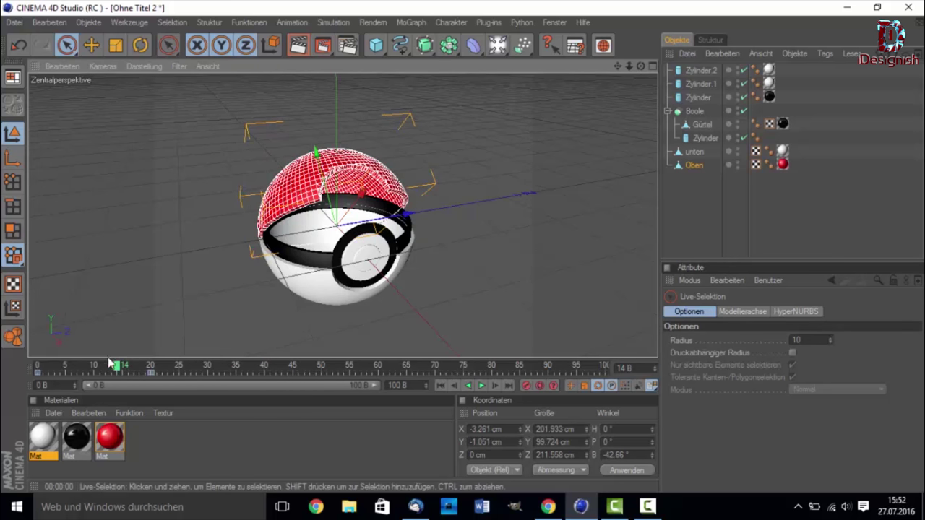
mouse_move(117, 366)
left_mouse_down()
mouse_move(162, 367)
mouse_move(22, 369)
left_mouse_up()
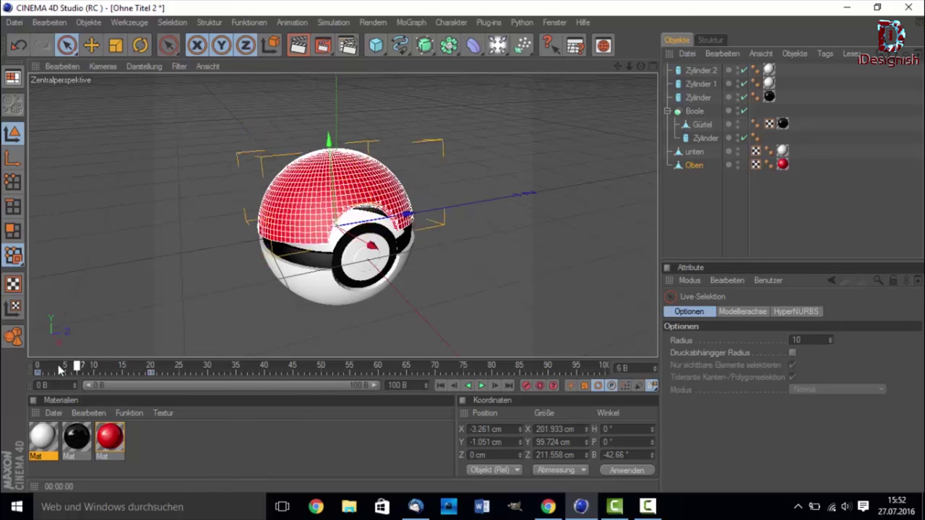
left_click(303, 47)
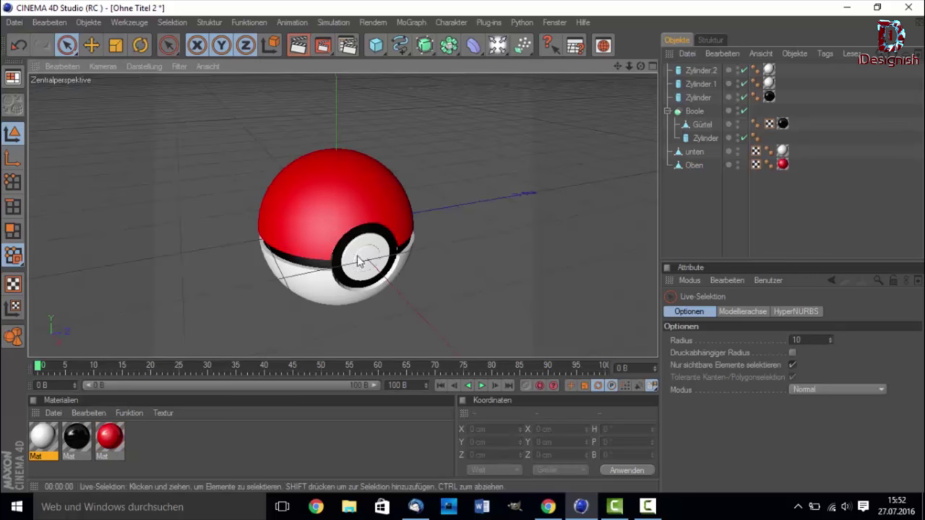
left_click(340, 195)
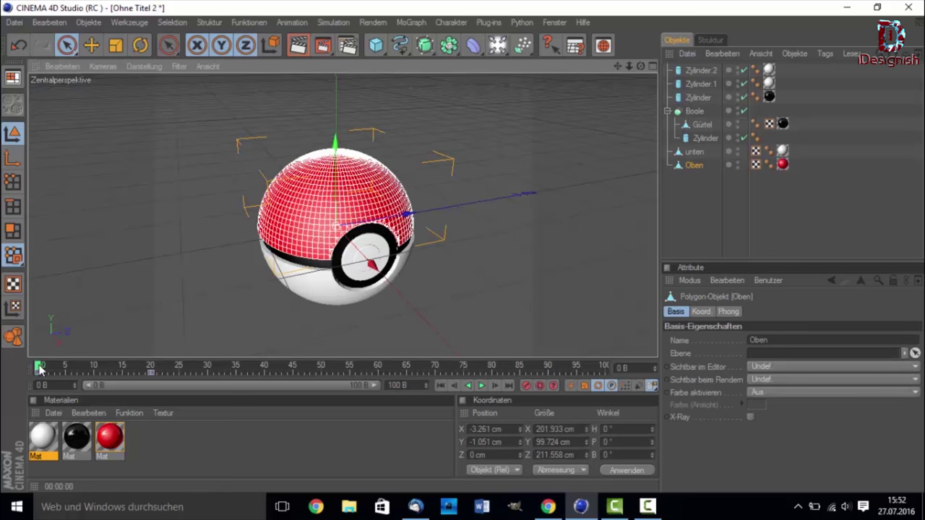
left_click_drag(40, 369, 129, 367)
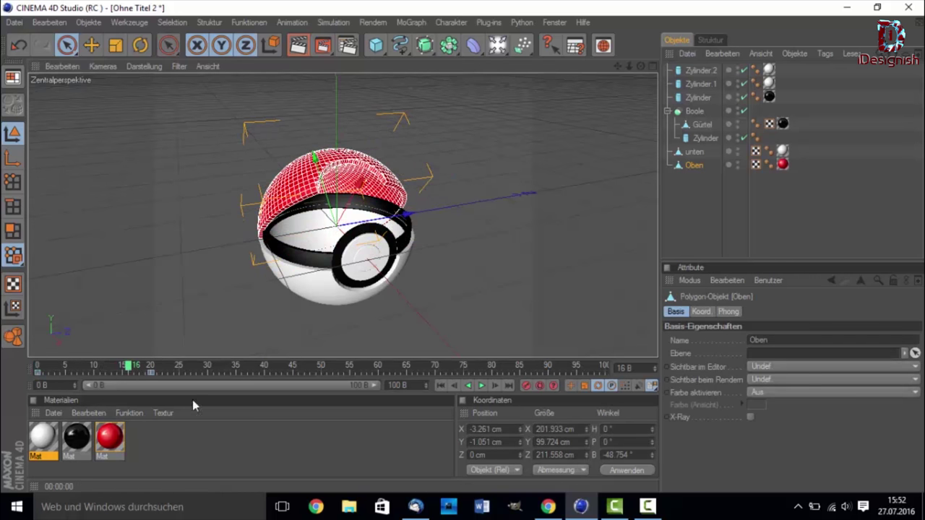
left_click(297, 46)
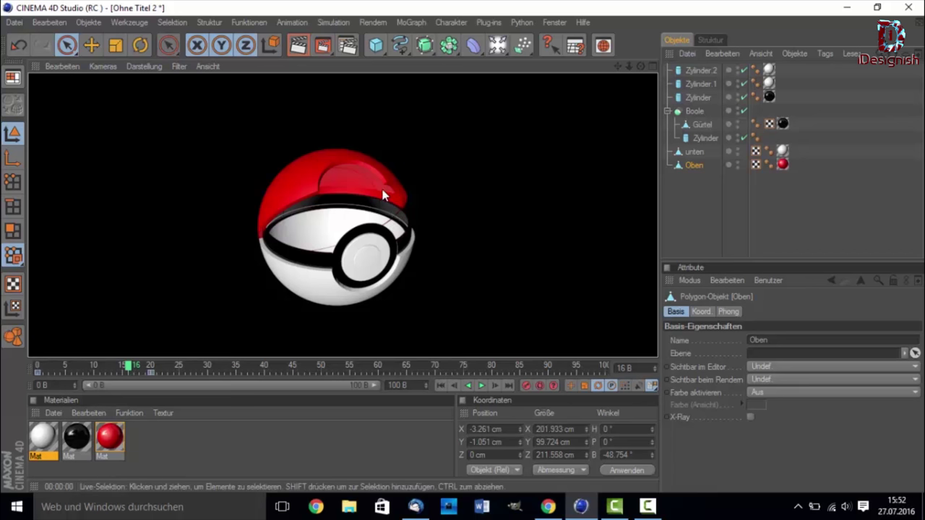
left_click(370, 186)
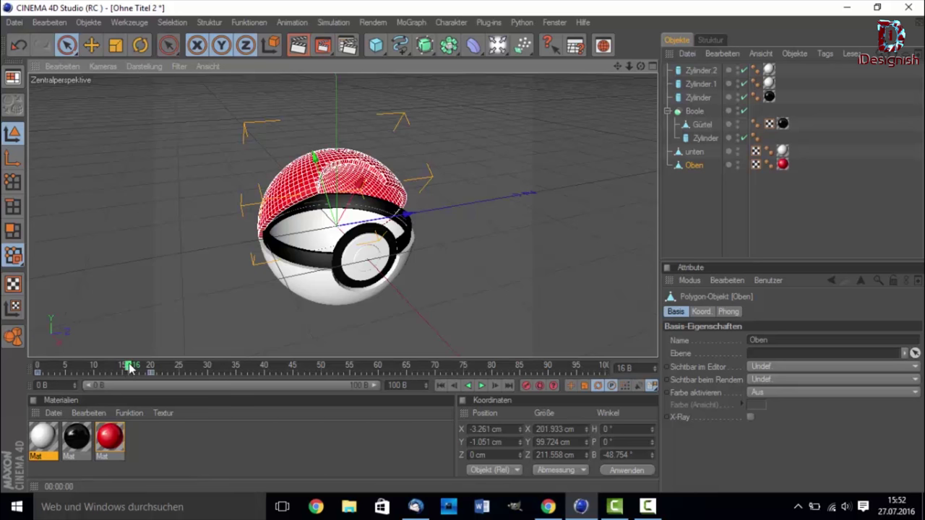
left_click_drag(129, 366, 151, 366)
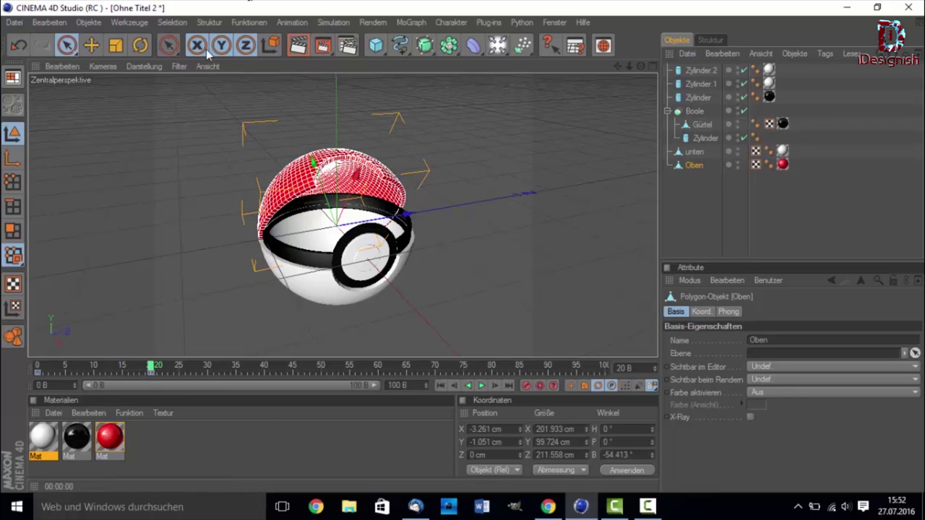
Scale the top shell and the white unten hemisphere up slightly, then preview the render.
left_click(115, 45)
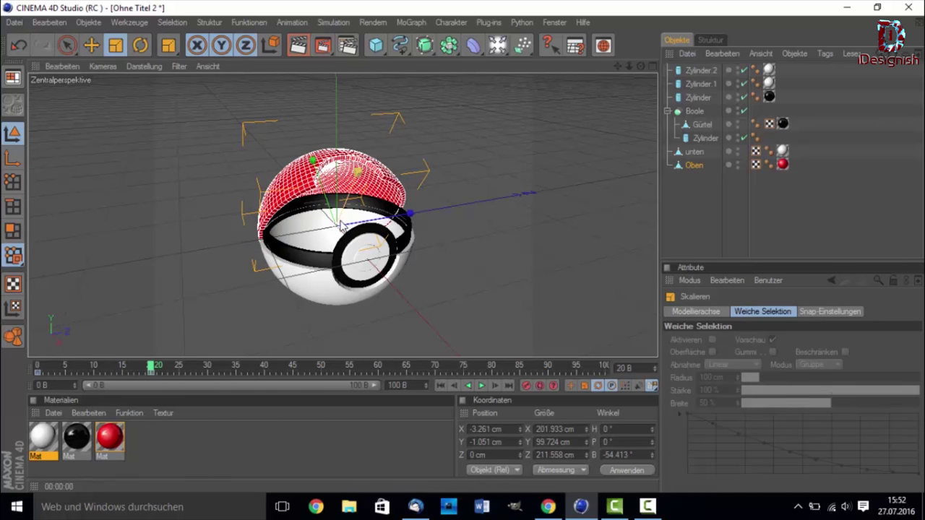
left_click_drag(341, 226, 338, 223)
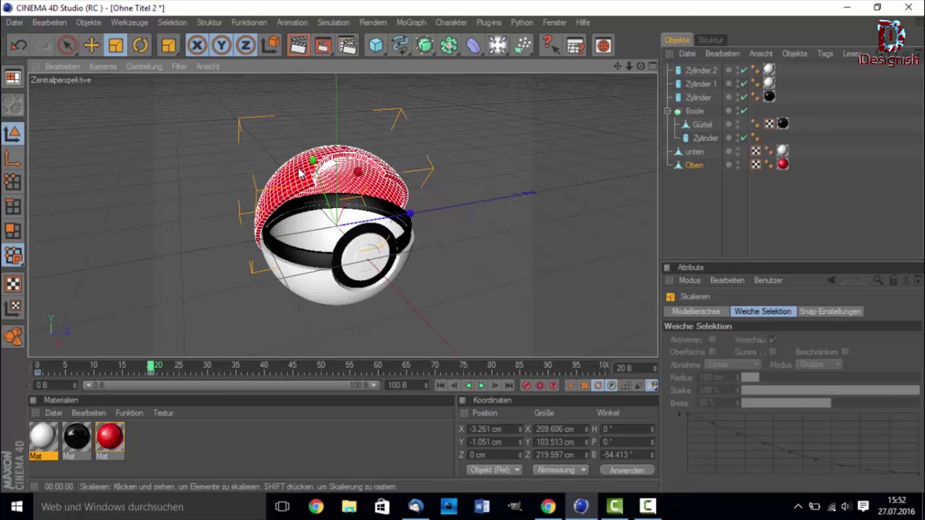
left_click(307, 297)
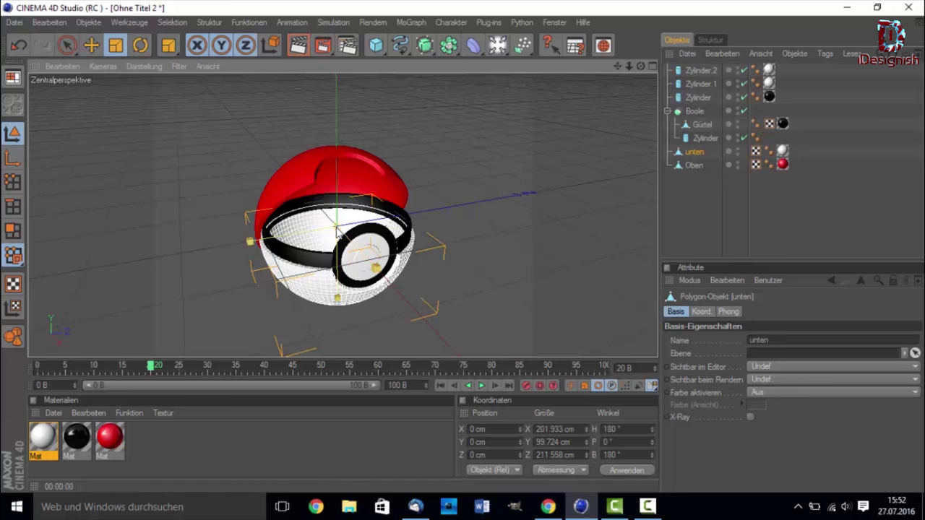
left_click_drag(336, 230, 339, 228)
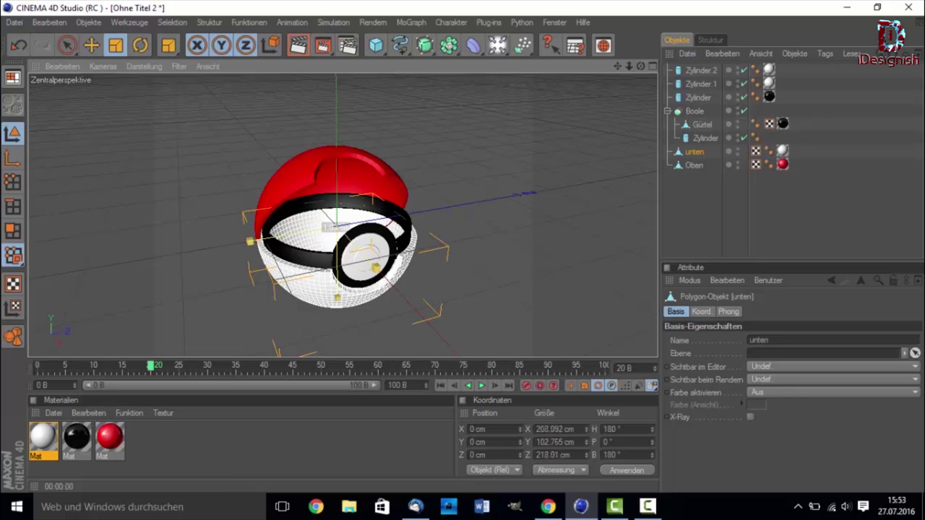
left_click_drag(339, 228, 339, 228)
left_click(298, 45)
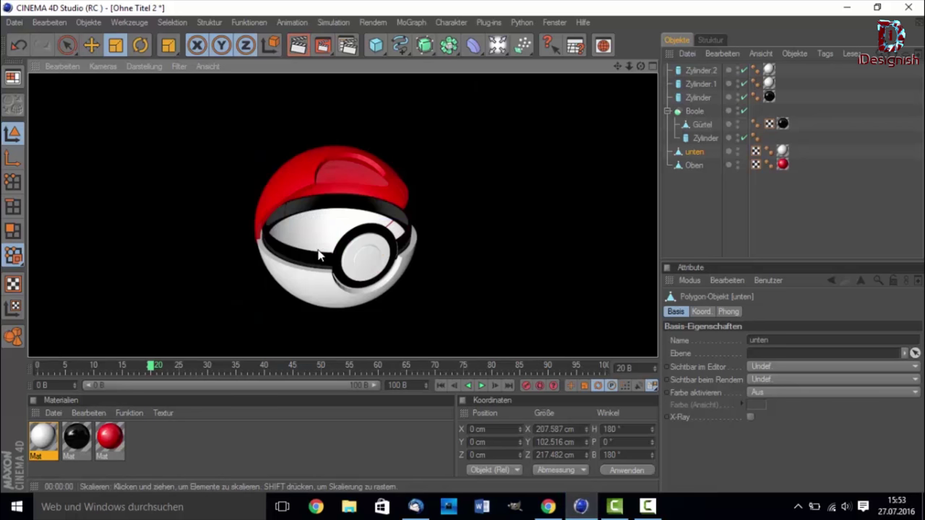
left_click(318, 258)
Enlarge Oben to about 216.2 × 106.8 × 226.5 cm to cover the bottom half, and preview.
left_click(371, 165)
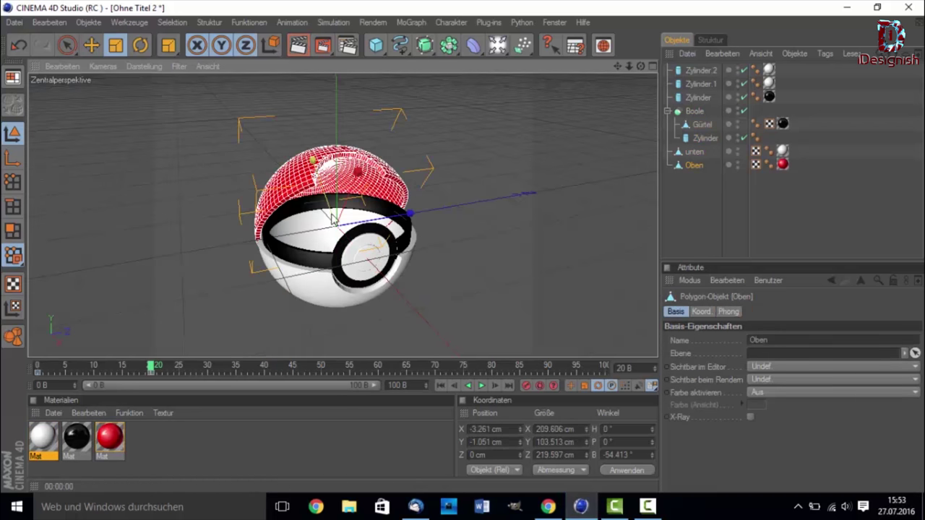
left_click_drag(335, 229, 340, 224)
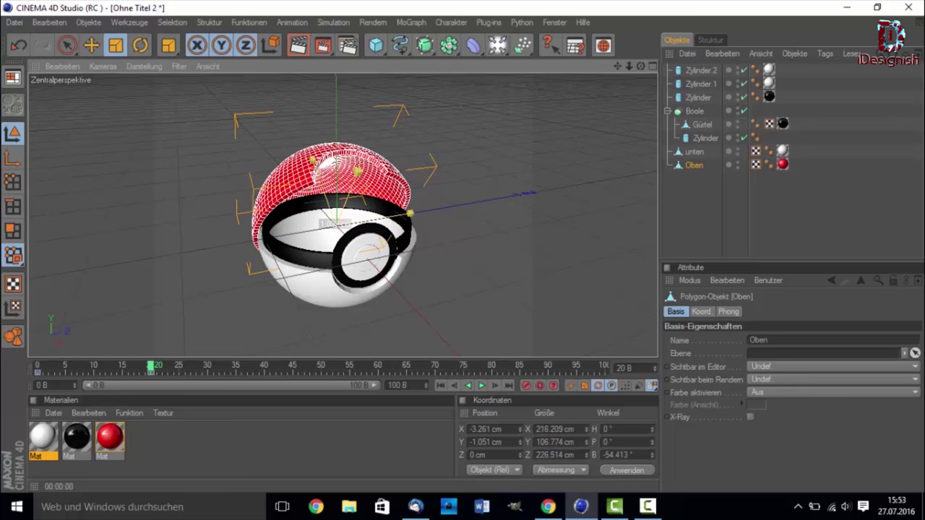
left_click(298, 45)
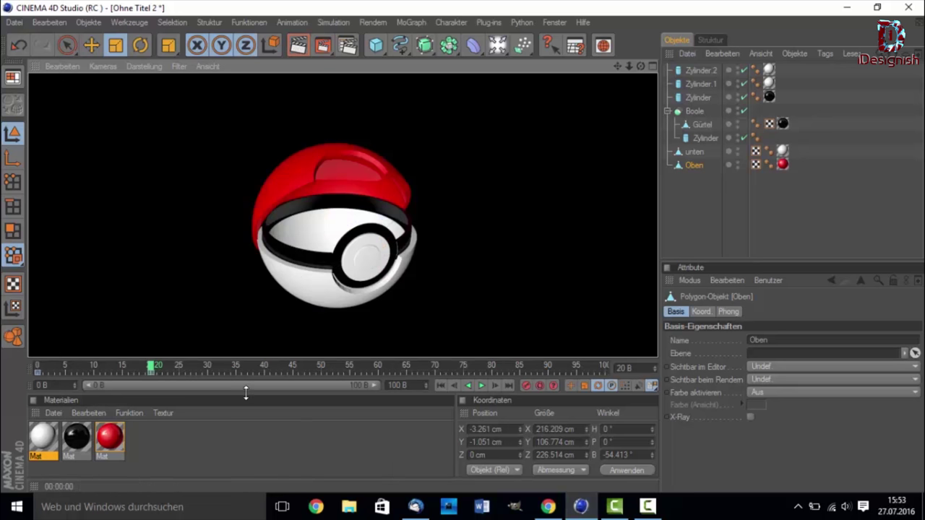
left_click(295, 130)
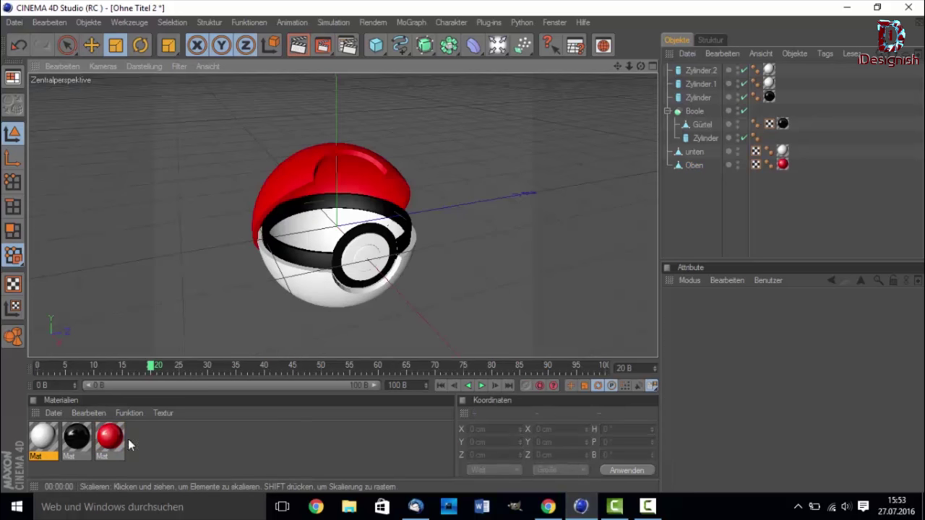
At frame 0, preview the closed ball and rotate the Oben shell a fraction of a degree.
left_click_drag(116, 367, 5, 364)
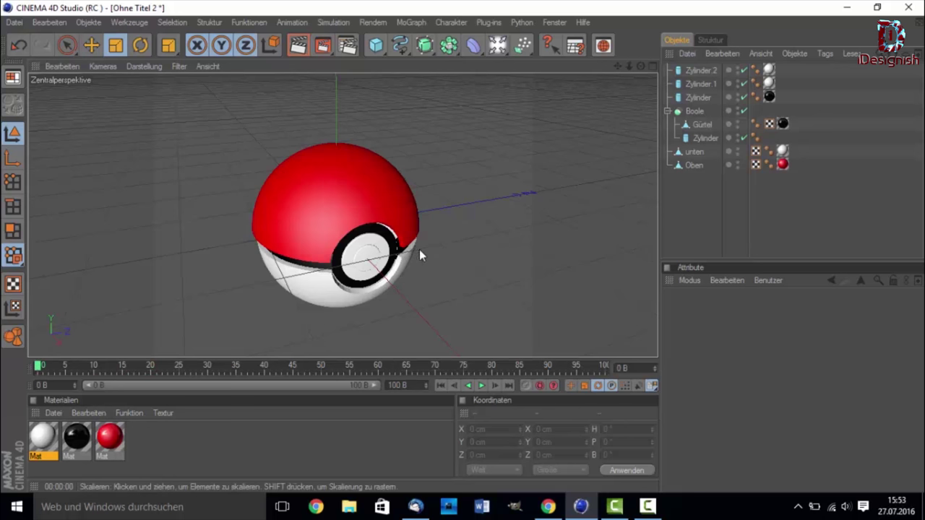
left_click(402, 209)
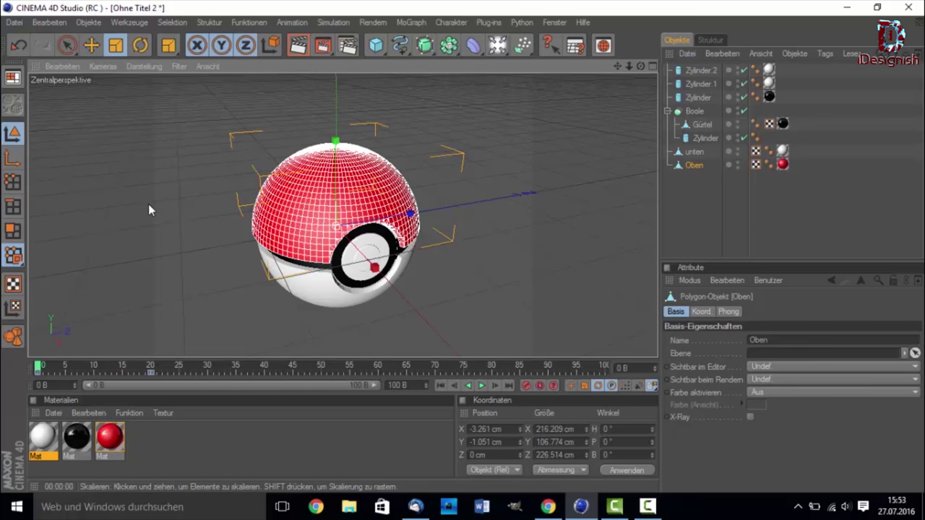
left_click(298, 45)
left_click(463, 255)
left_click(140, 45)
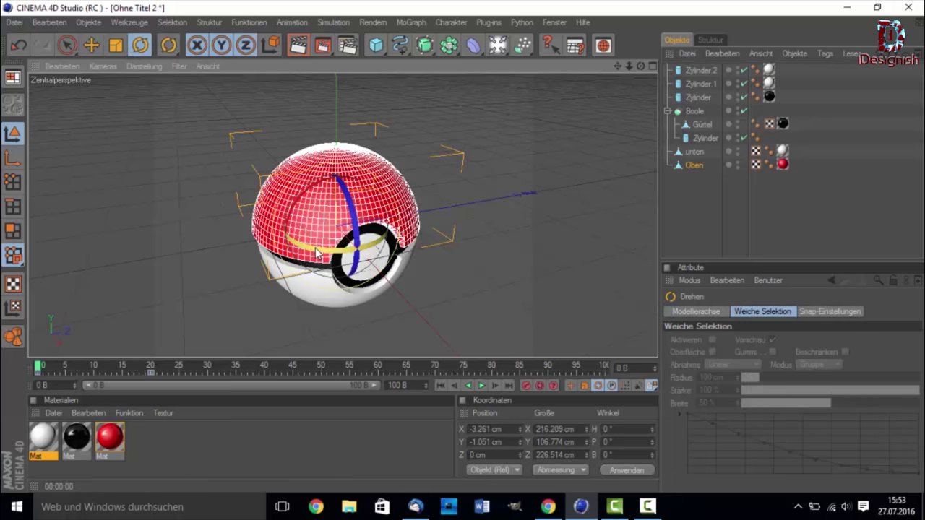
left_click(726, 217)
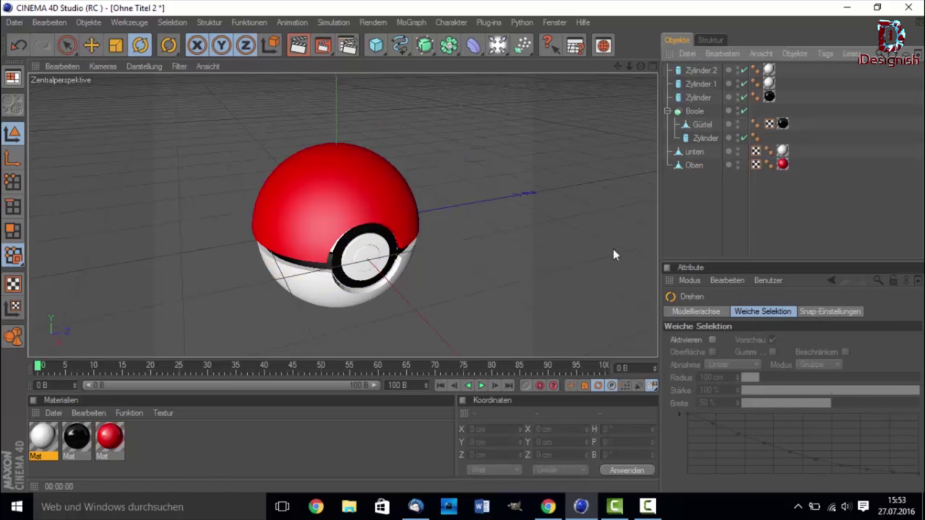
left_click(308, 224)
left_click_drag(320, 252, 319, 250)
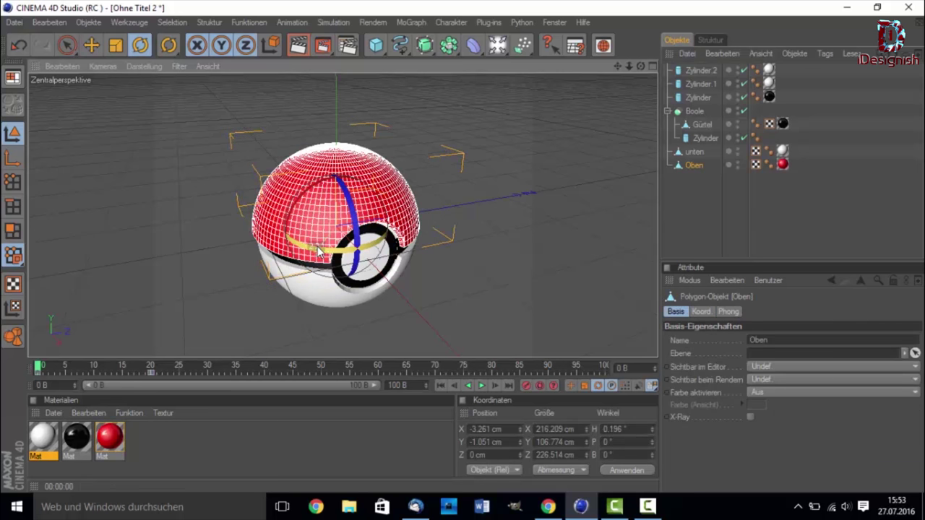
Shrink Oben to about 205.4 × 101.4 × 215.2 cm, select its frame-20 key, and view frame 7.
left_click(710, 229)
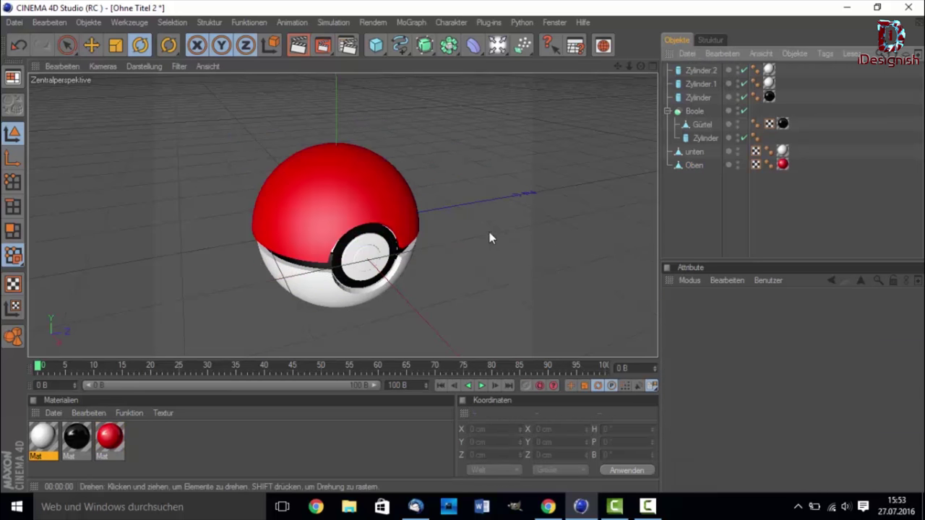
left_click(401, 196)
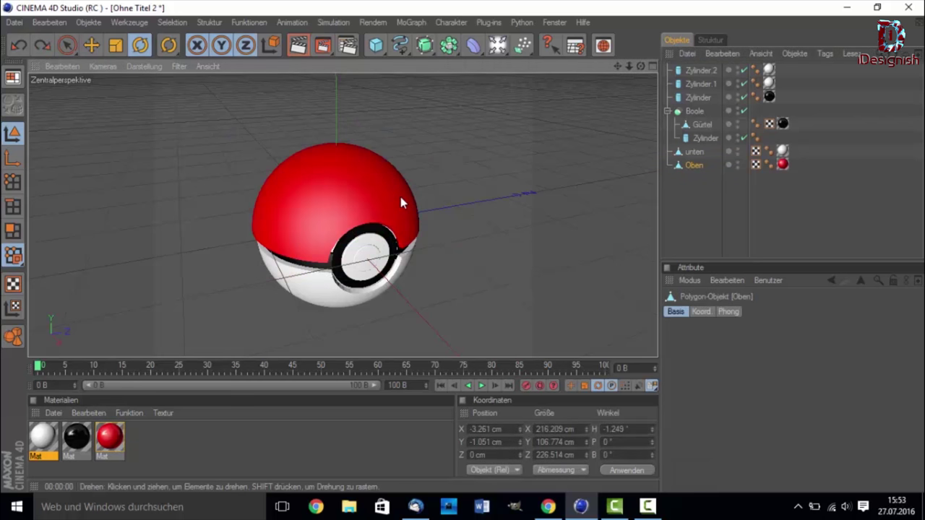
left_click(402, 203, "ctrl")
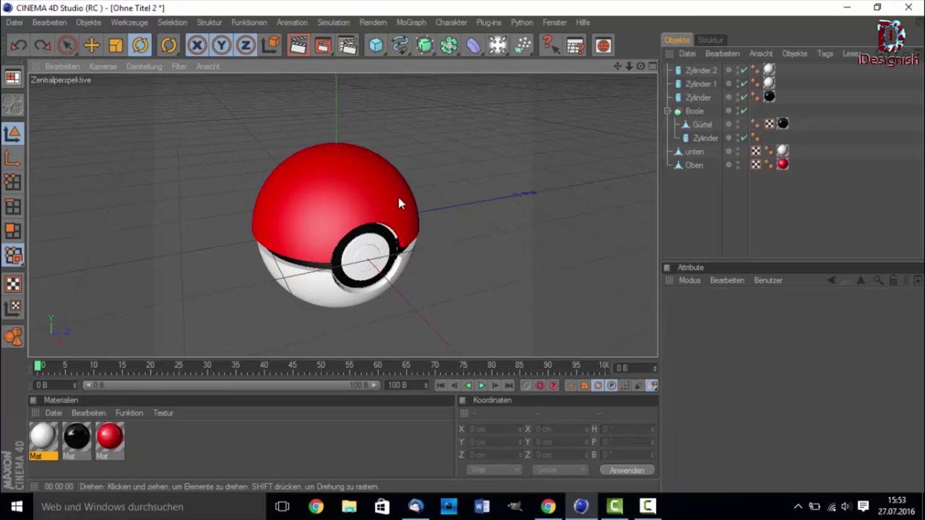
left_click(328, 195)
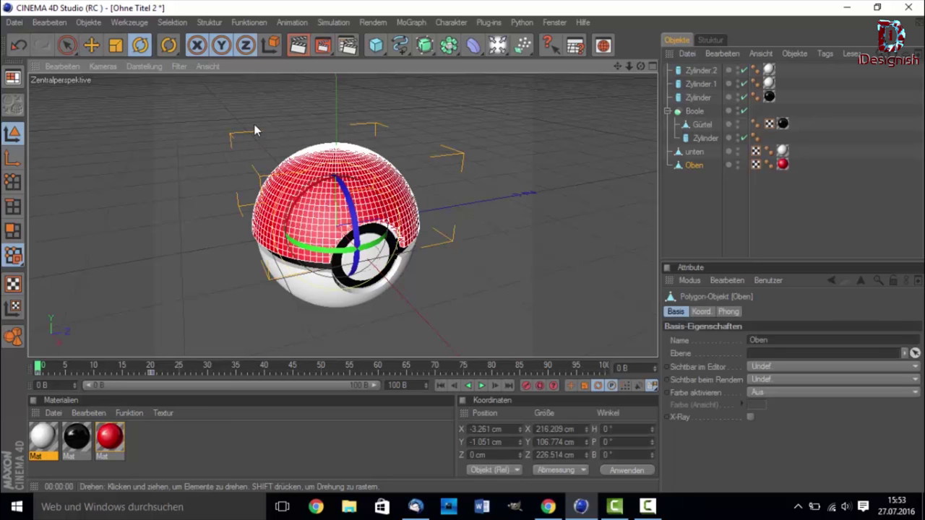
key("t")
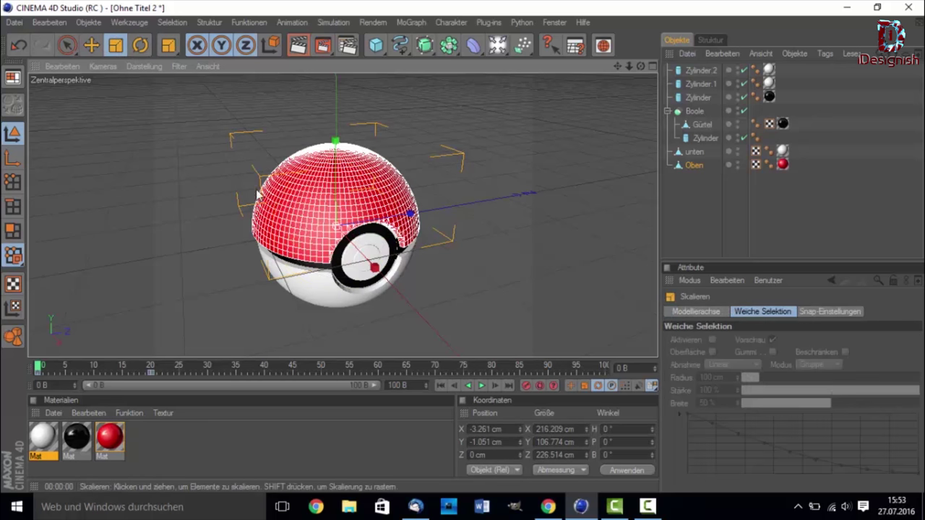
left_click_drag(335, 229, 327, 230)
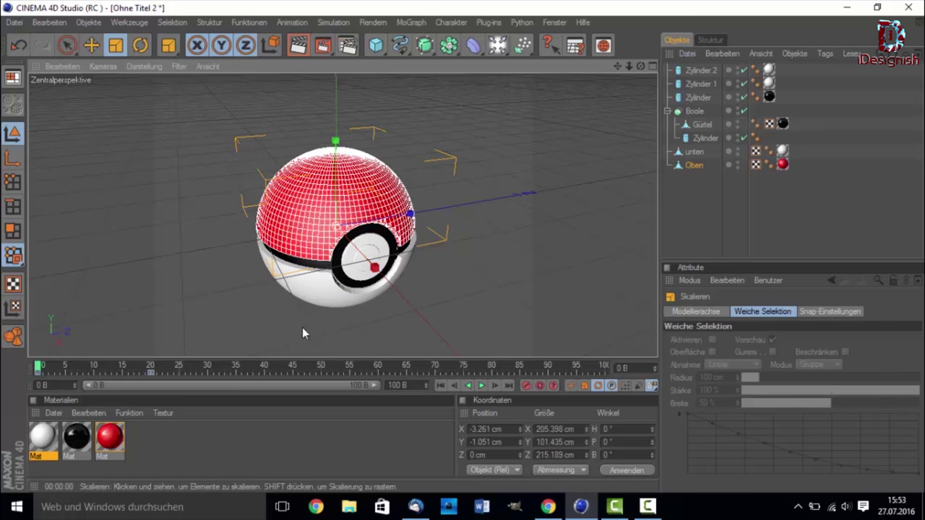
mouse_move(179, 375)
left_mouse_down()
mouse_move(62, 370)
mouse_move(141, 370)
mouse_move(65, 370)
mouse_move(77, 370)
left_mouse_up()
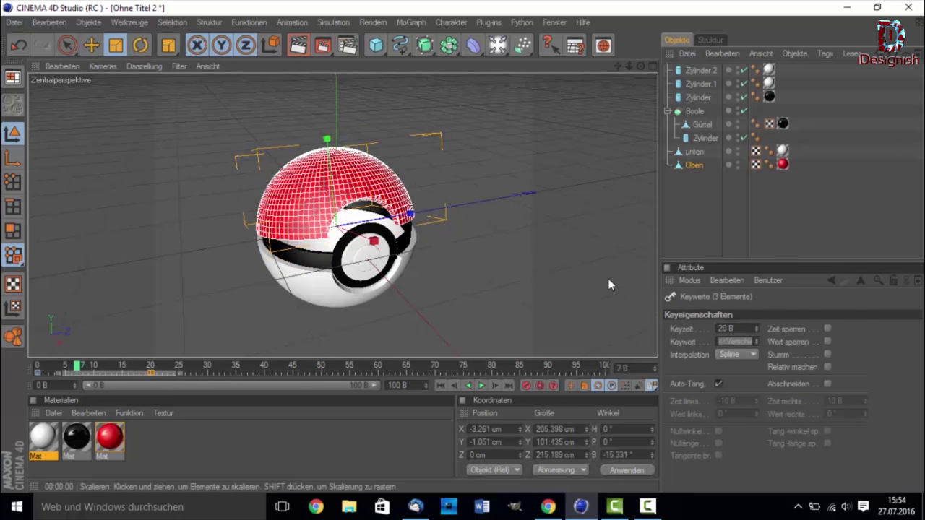
left_click(731, 201)
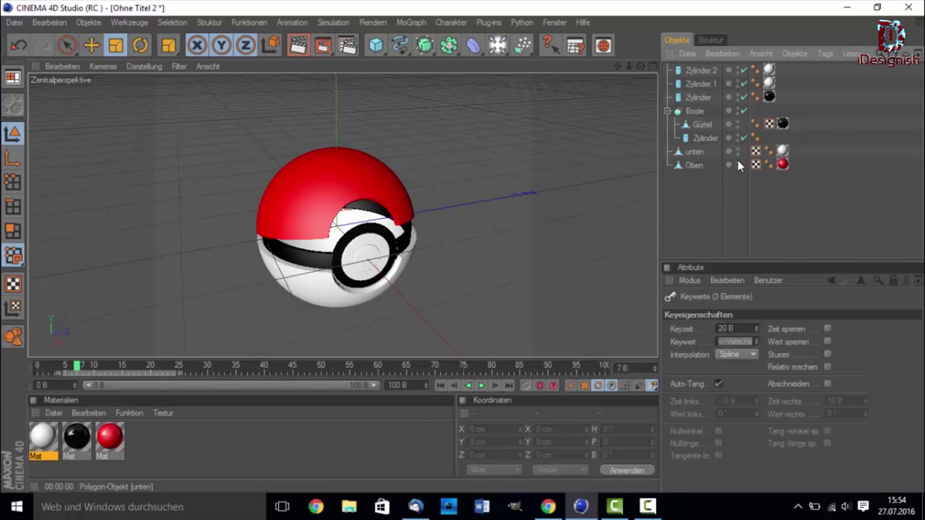
left_click(737, 164)
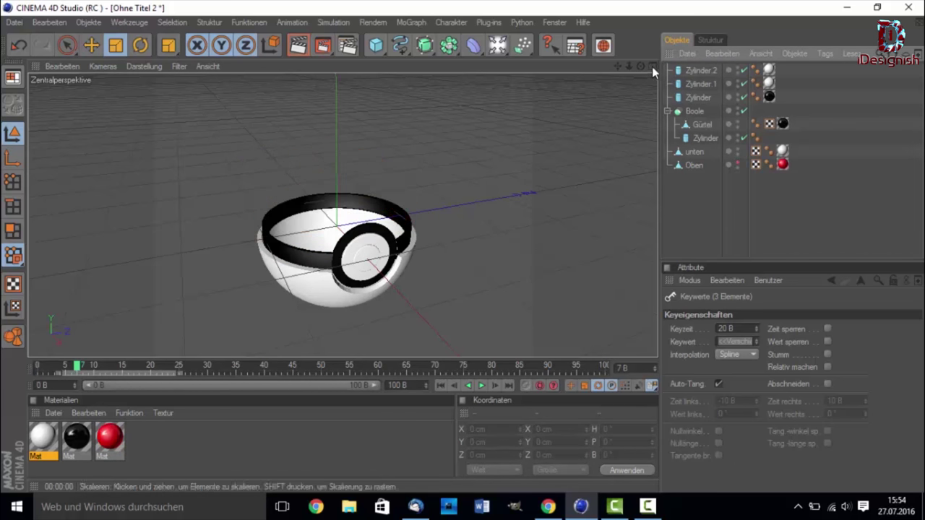
left_click_drag(638, 66, 635, 94)
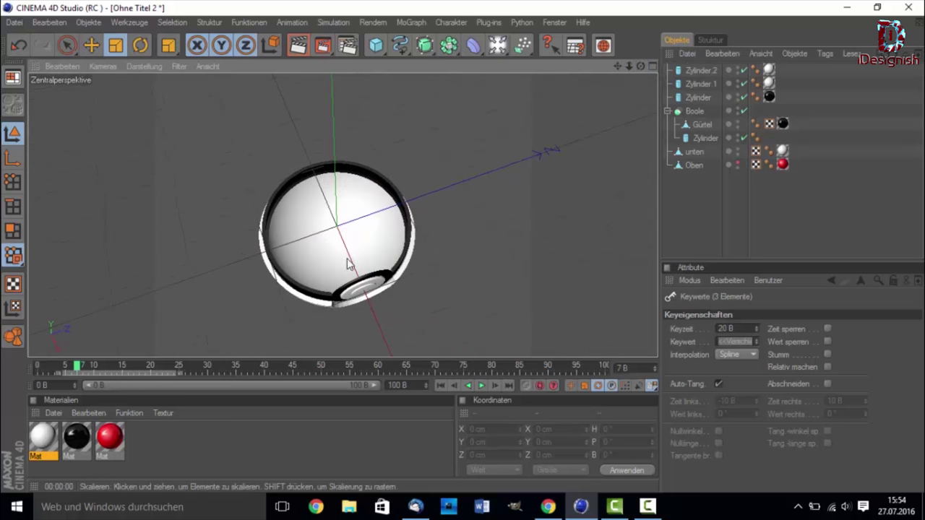
scroll(341, 245, "up", 3)
mouse_move(638, 64)
left_mouse_down()
mouse_move(636, 39)
mouse_move(641, 65)
left_mouse_up()
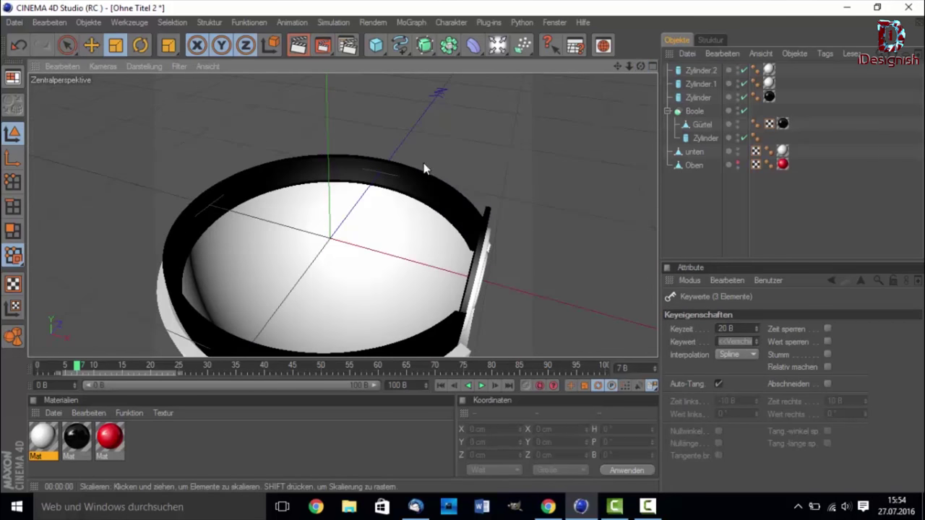
scroll(336, 173, "down", 5)
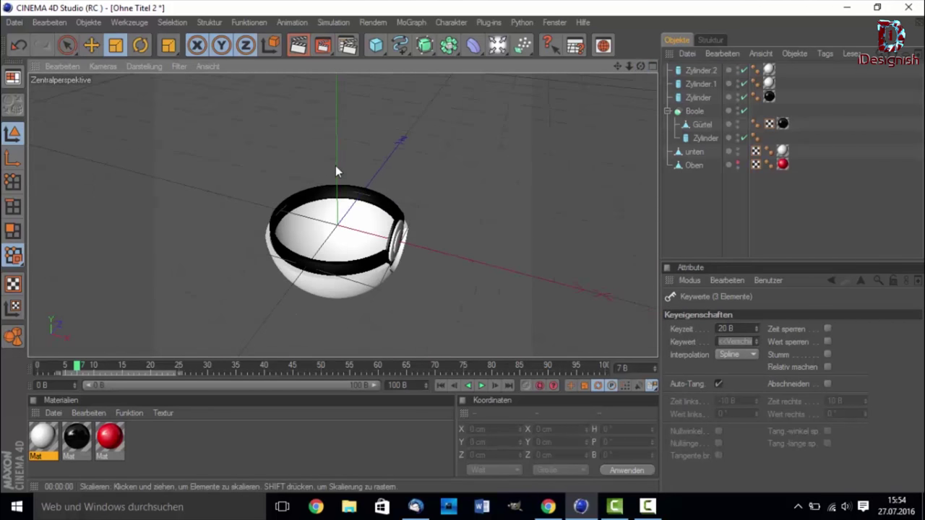
left_click_drag(638, 65, 638, 65)
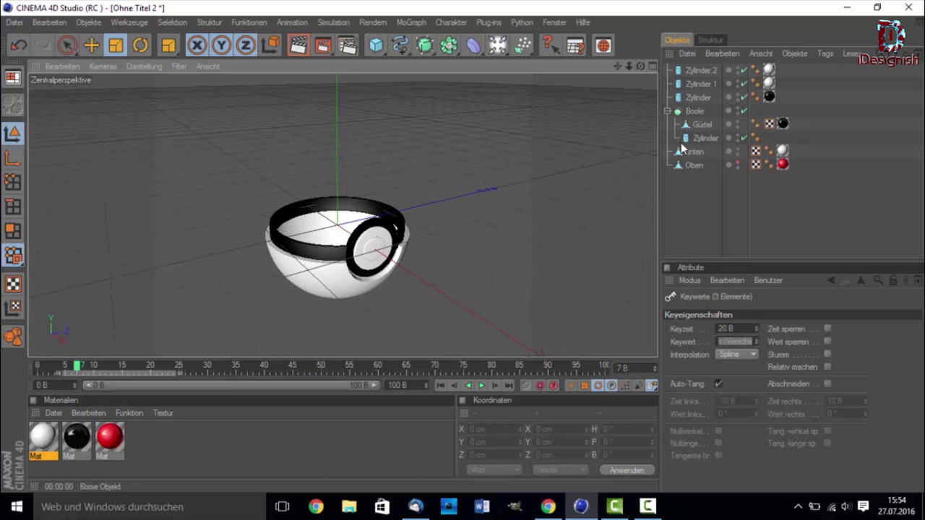
left_click(738, 163)
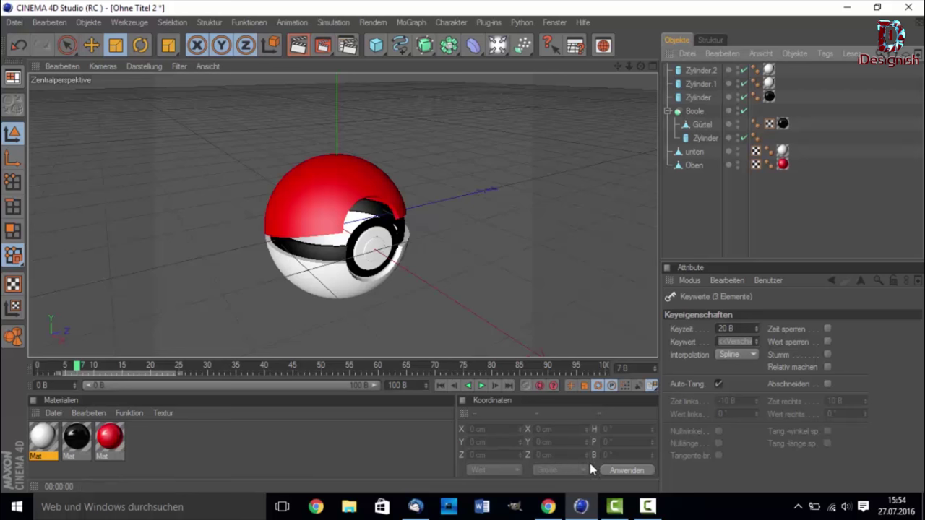
left_click(648, 505)
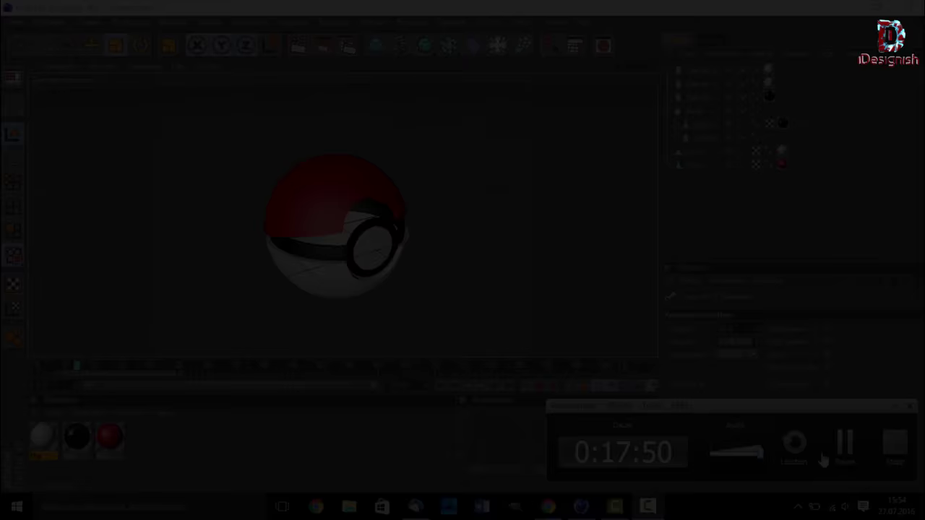